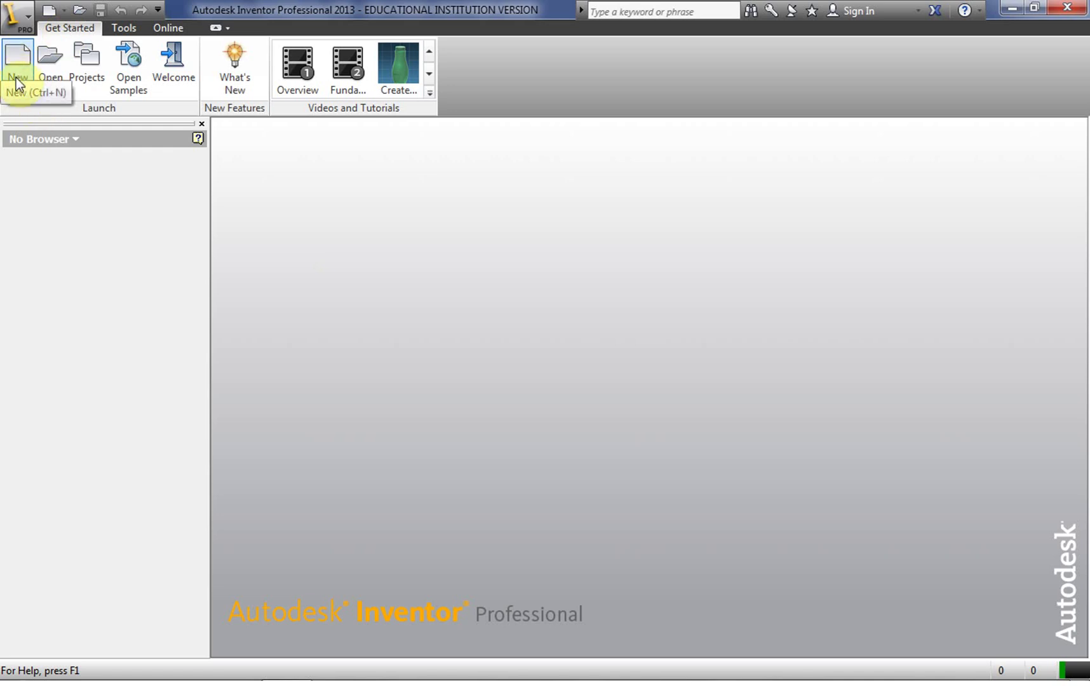
Create a new part file.
left_click(65, 12)
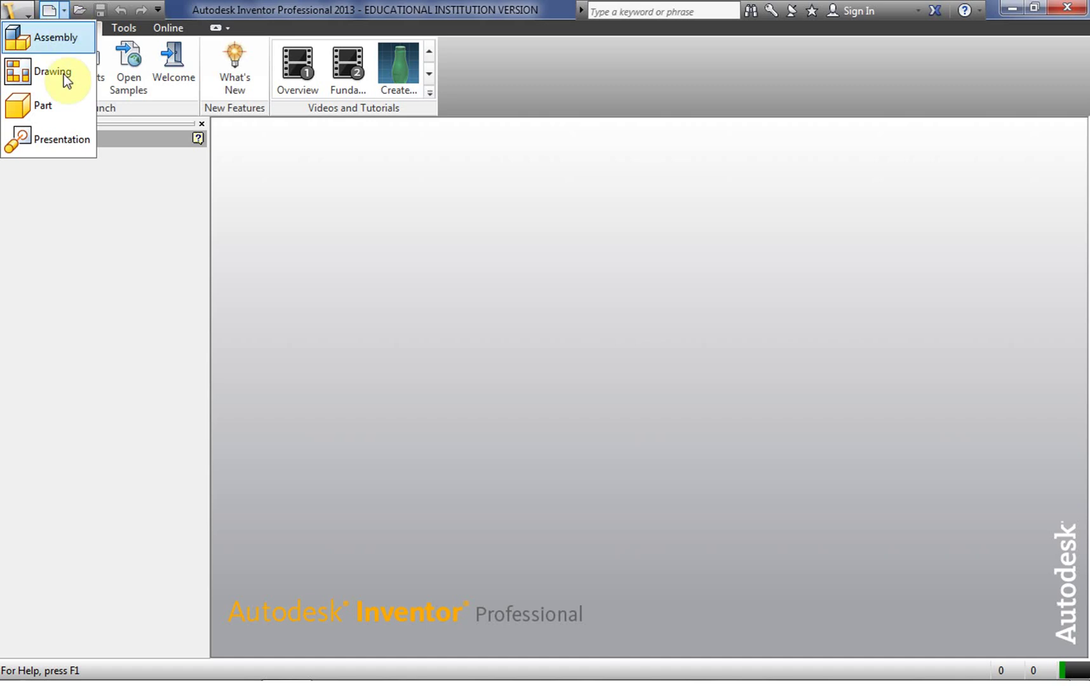
left_click(29, 110)
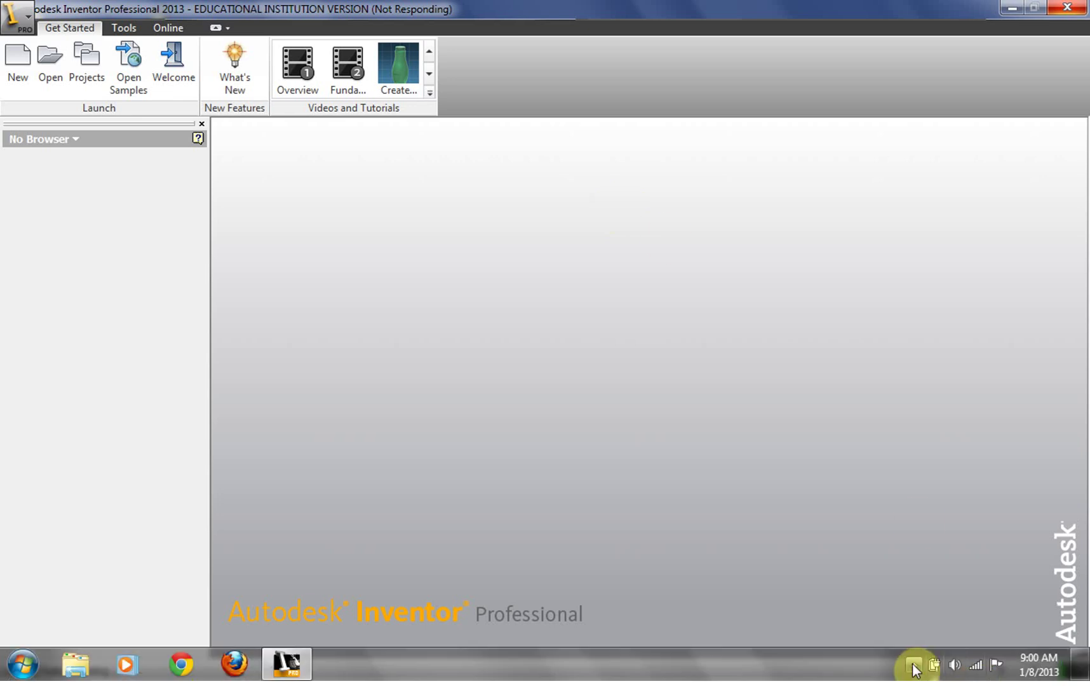
left_click(913, 667)
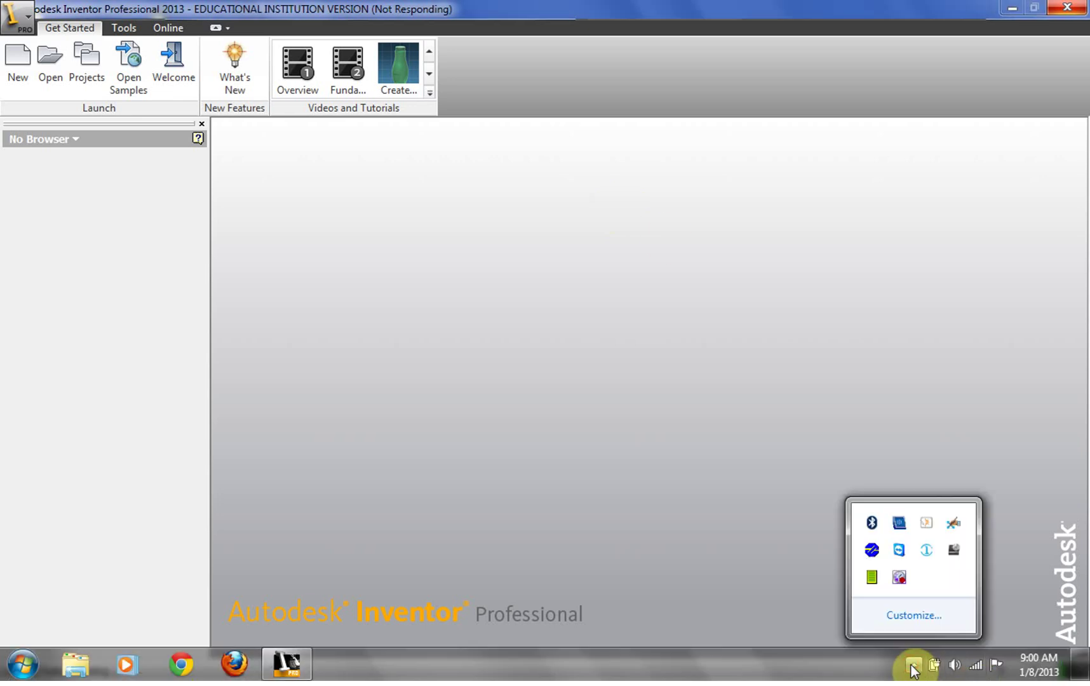
left_click(997, 392)
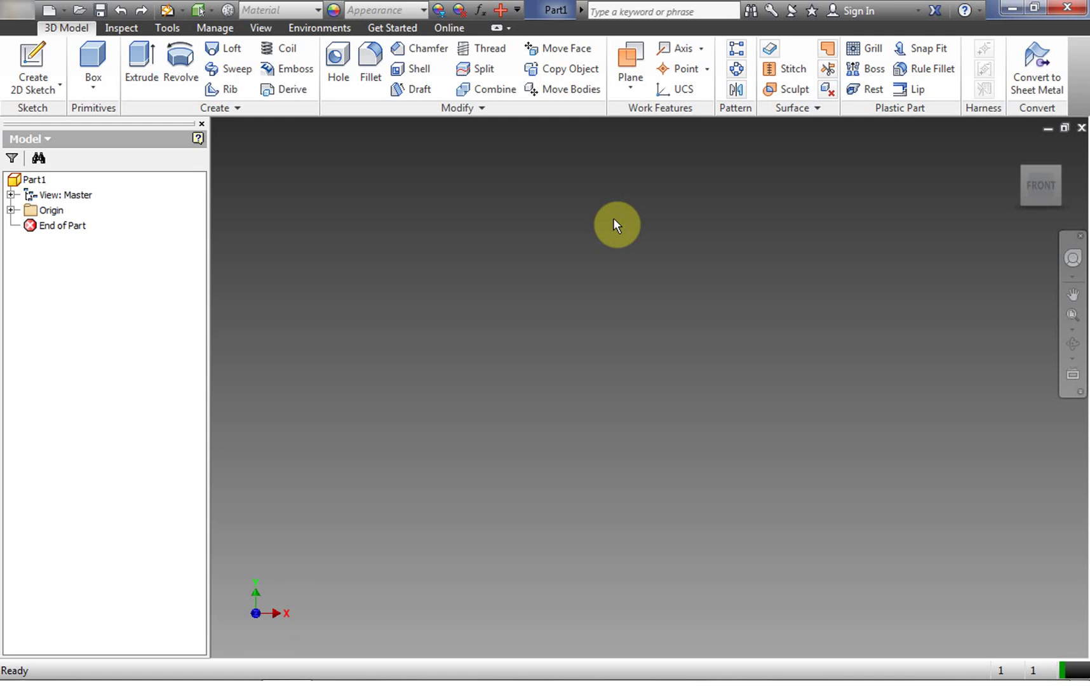
Restore the part's document window to floating size, maximize it again, and try orbiting the empty view with the ViewCube.
left_click(1065, 127)
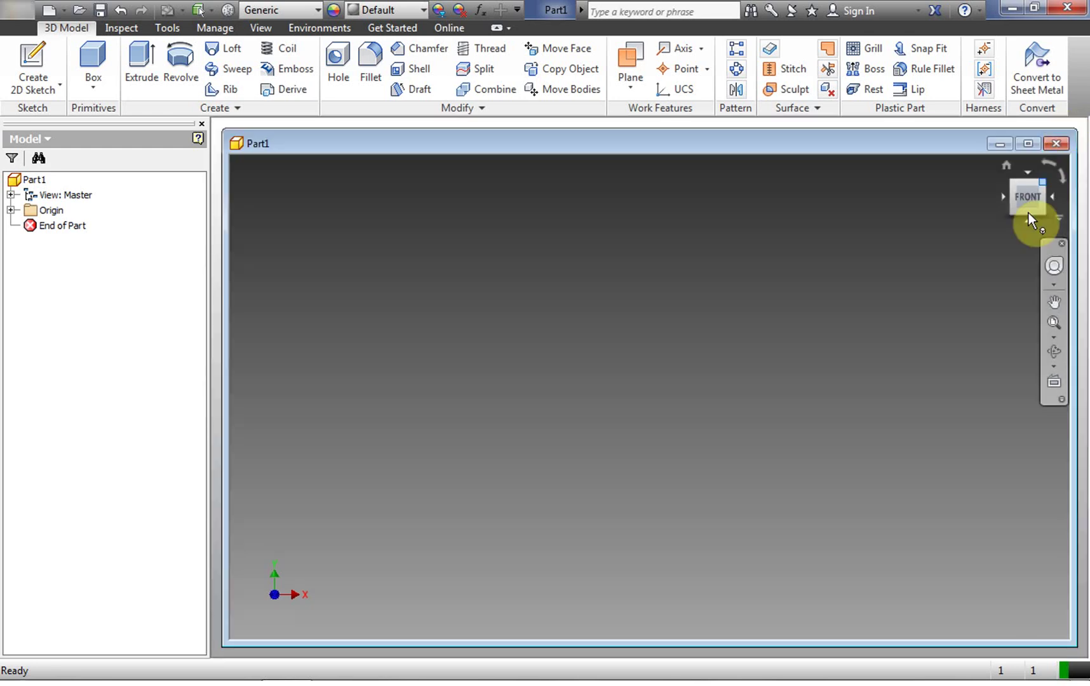
left_click(1027, 144)
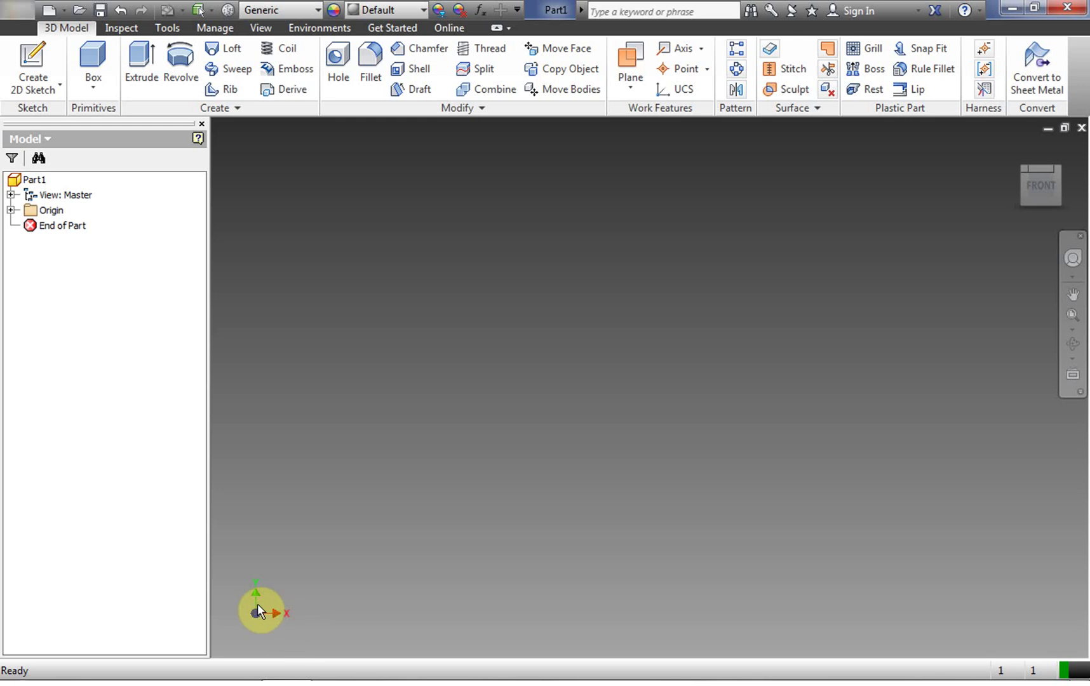
mouse_move(1045, 180)
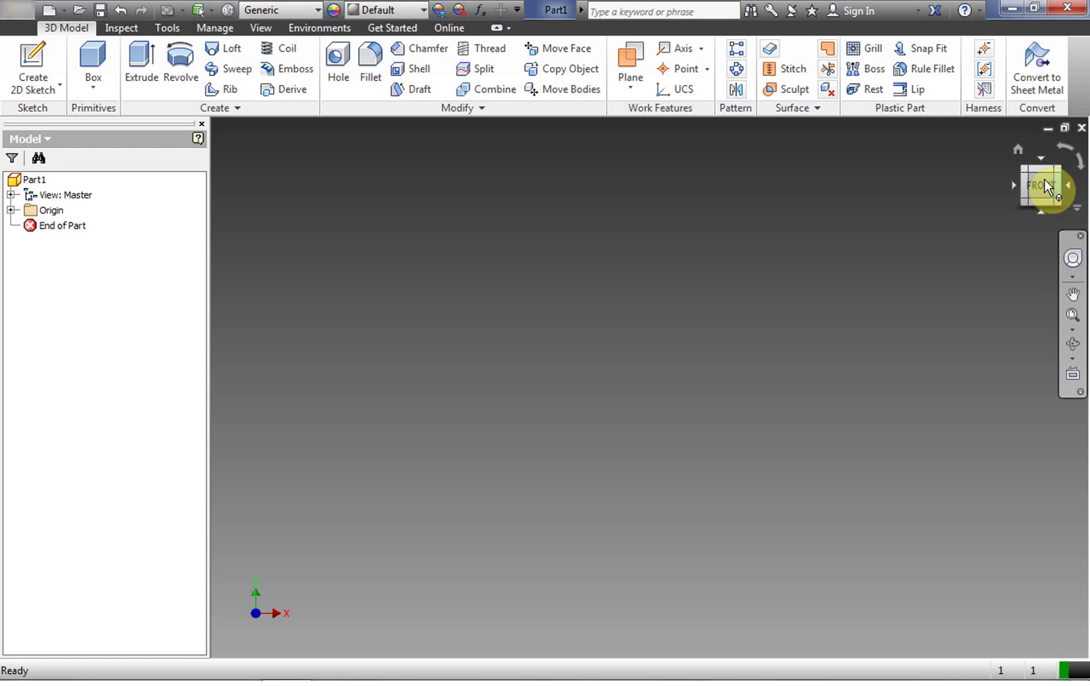
mouse_move(1045, 179)
left_mouse_down()
mouse_move(1031, 190)
mouse_move(1051, 175)
mouse_move(1042, 197)
left_mouse_up()
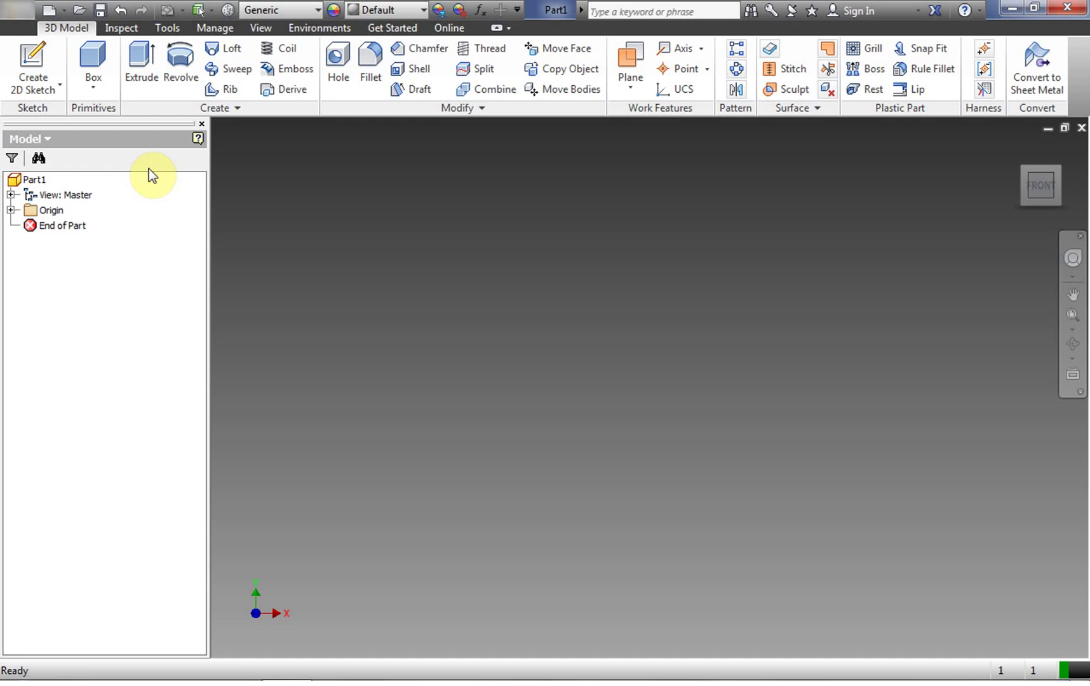
Start a new 2D sketch on the front-facing XY origin plane.
left_click(30, 61)
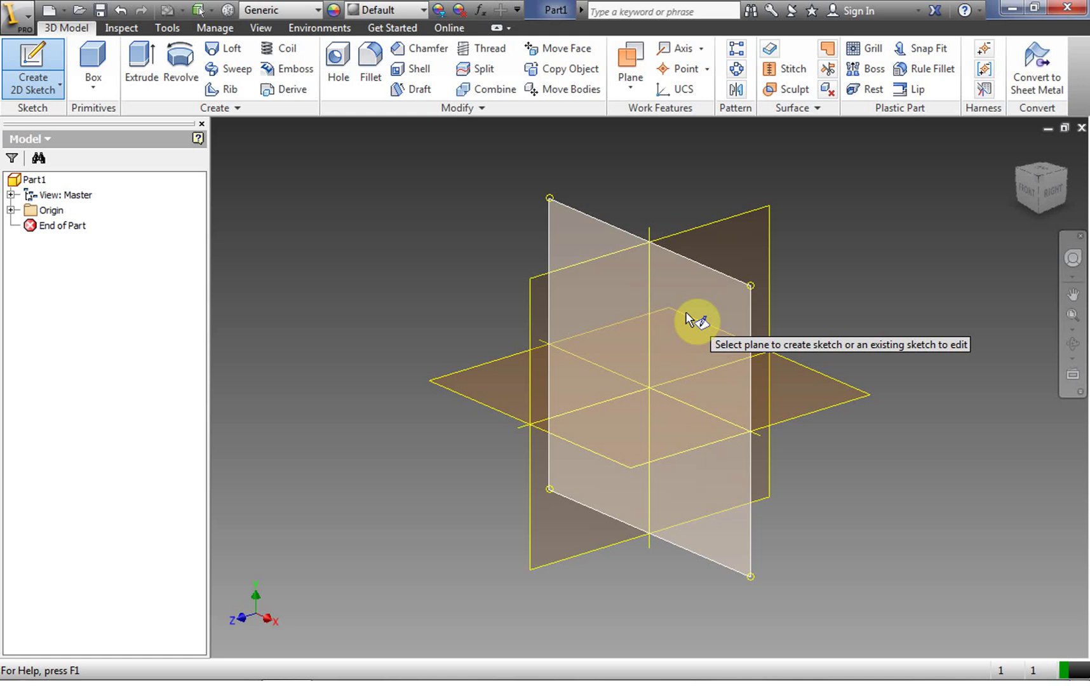
mouse_move(695, 314)
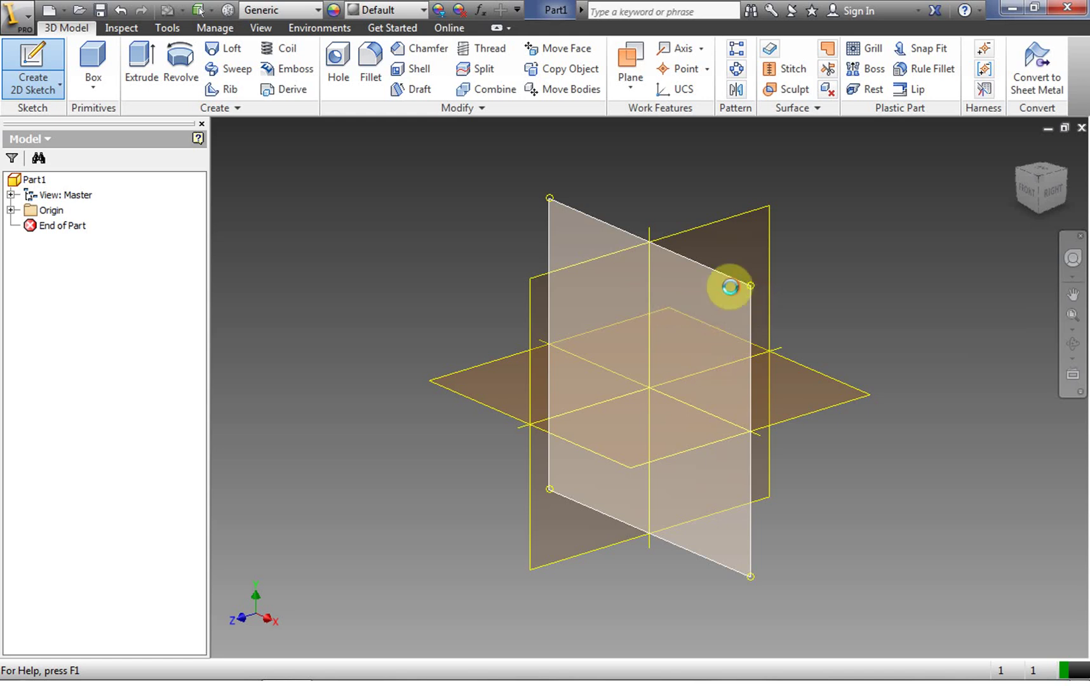
left_click(686, 357)
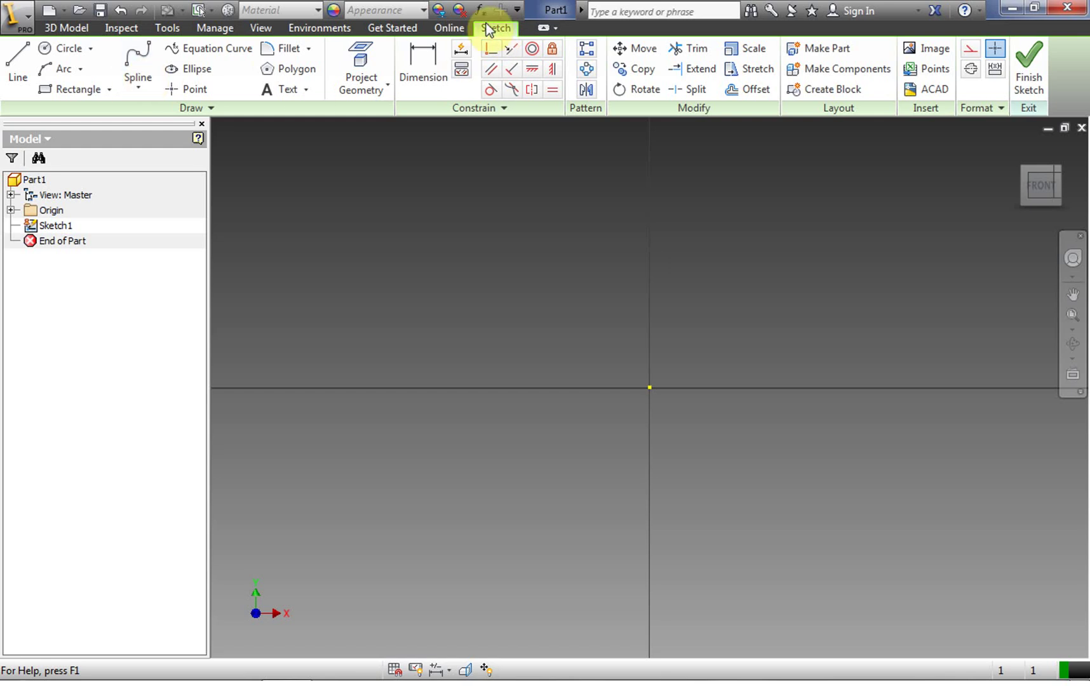
left_click(445, 28)
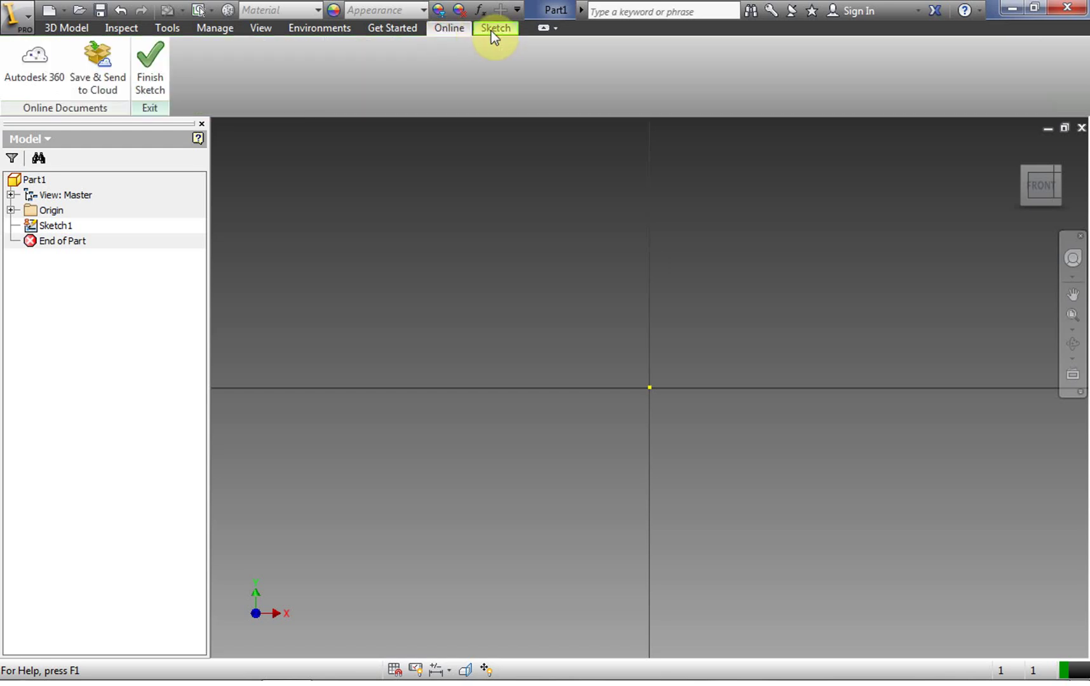
left_click(493, 29)
left_click(394, 28)
left_click(66, 28)
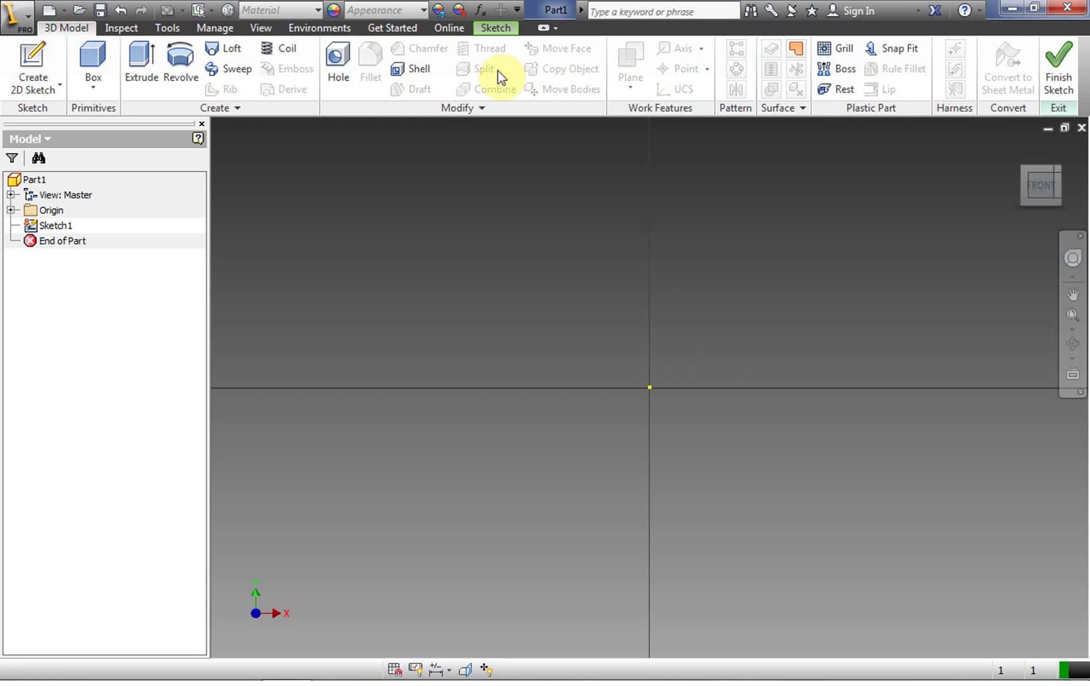
left_click(503, 28)
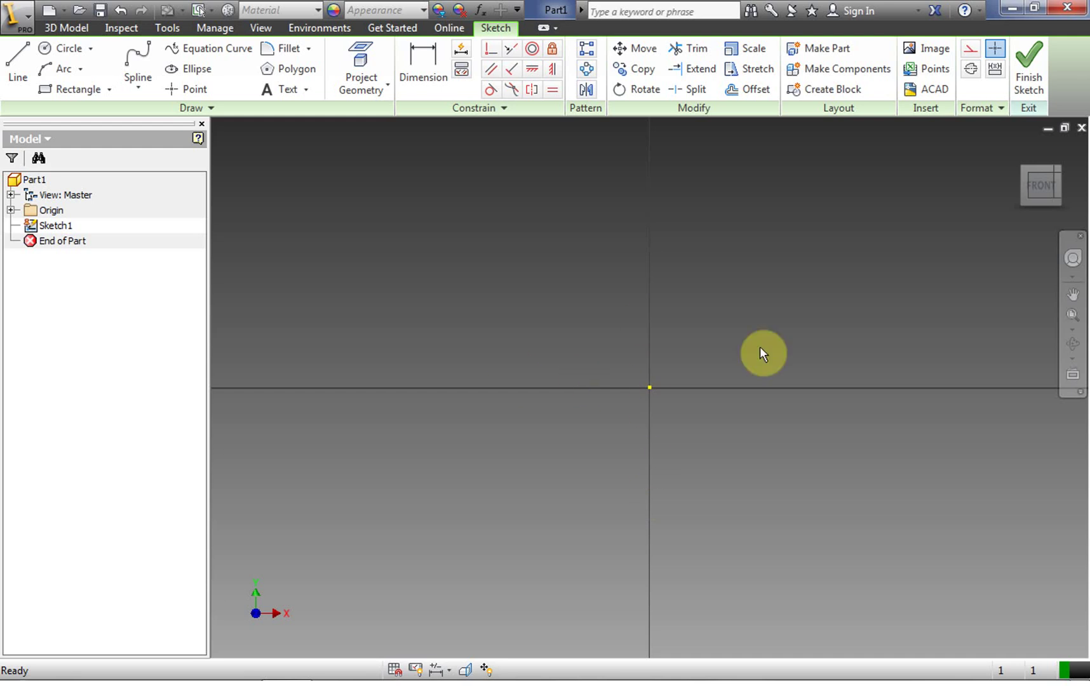
Orbit the sketch view to an angled orientation with the ViewCube and return it to the Front view.
mouse_move(1041, 191)
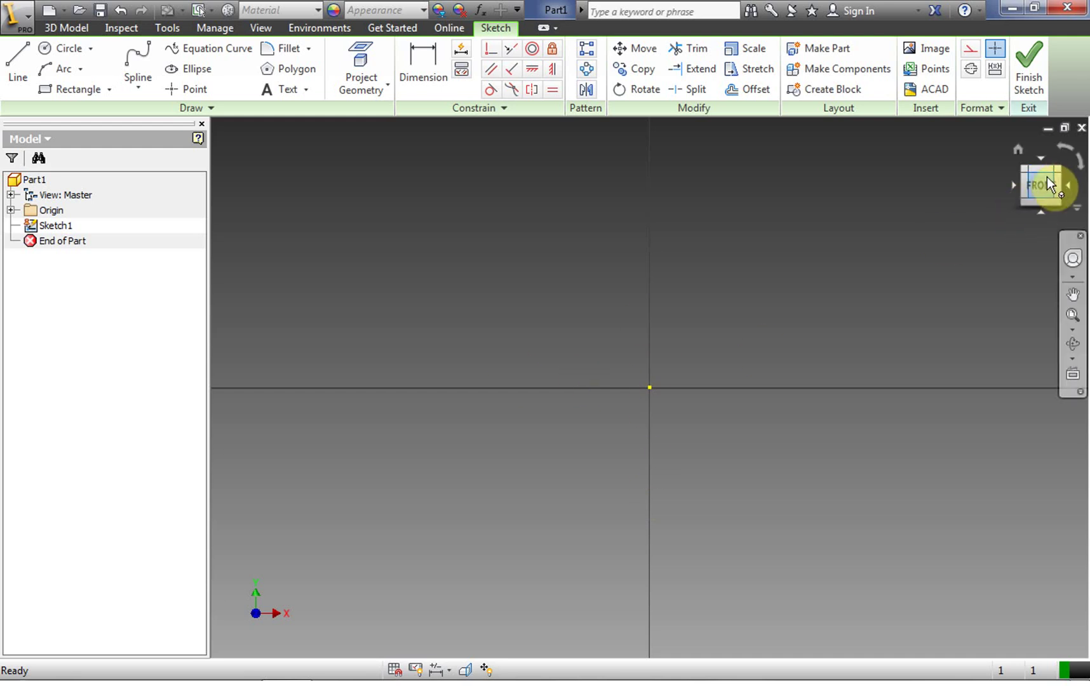
mouse_move(1043, 183)
left_mouse_down()
mouse_move(1000, 222)
mouse_move(1041, 180)
left_mouse_up()
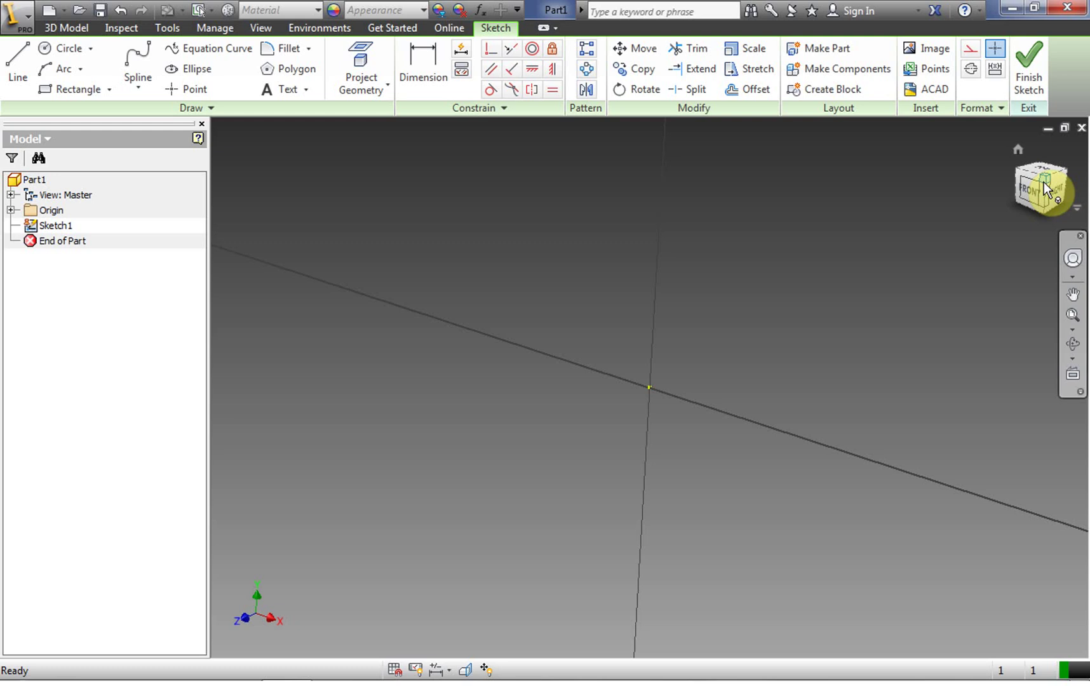
left_click_drag(1047, 177, 1042, 190)
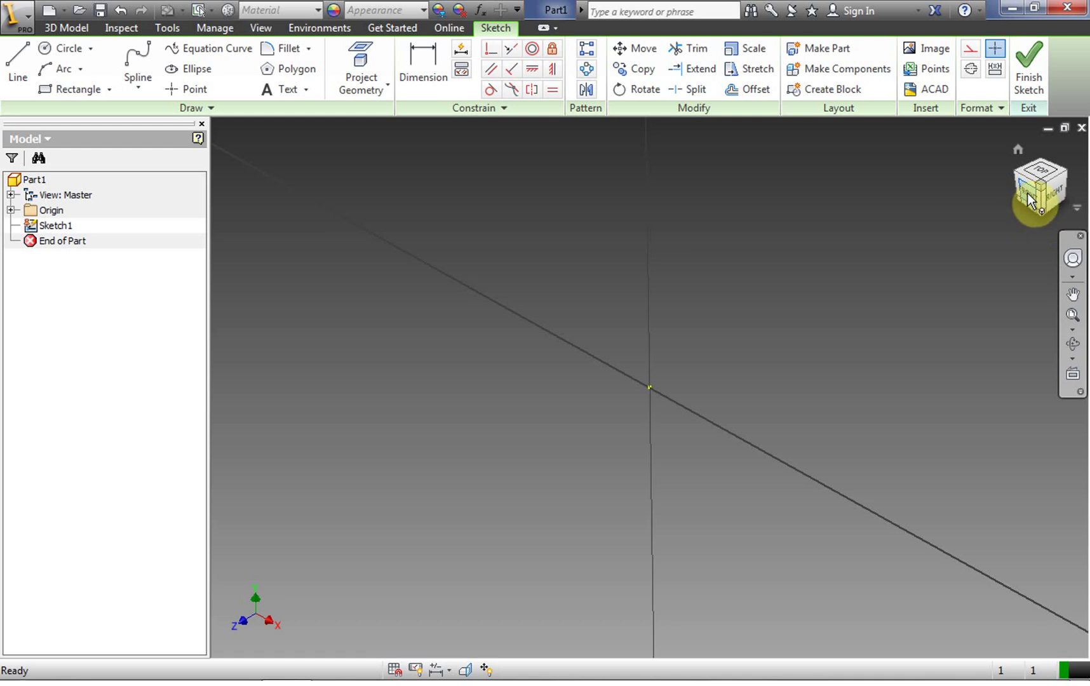
left_click(1028, 193)
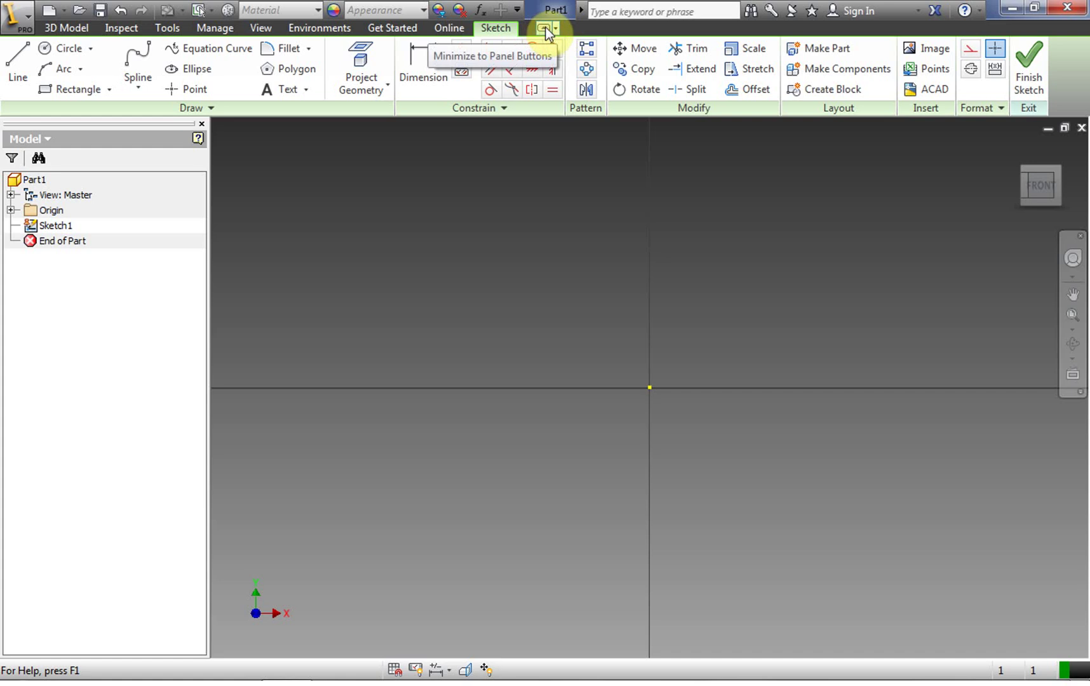
Cycle the ribbon through its minimized display states and bring back the full ribbon.
left_click(544, 29)
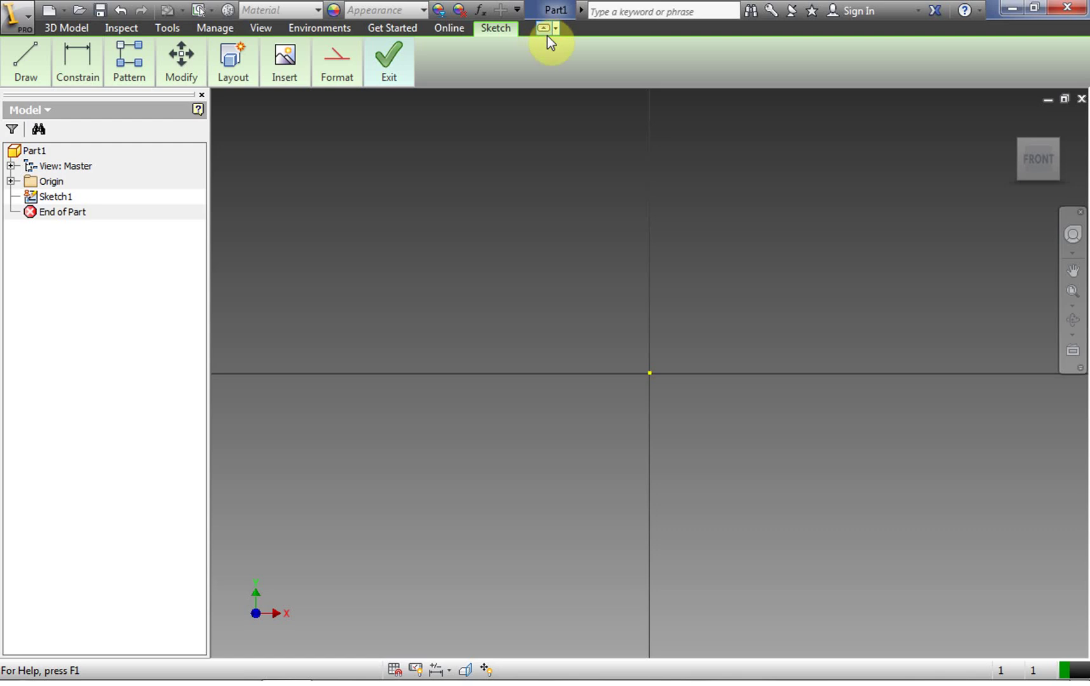
left_click(544, 30)
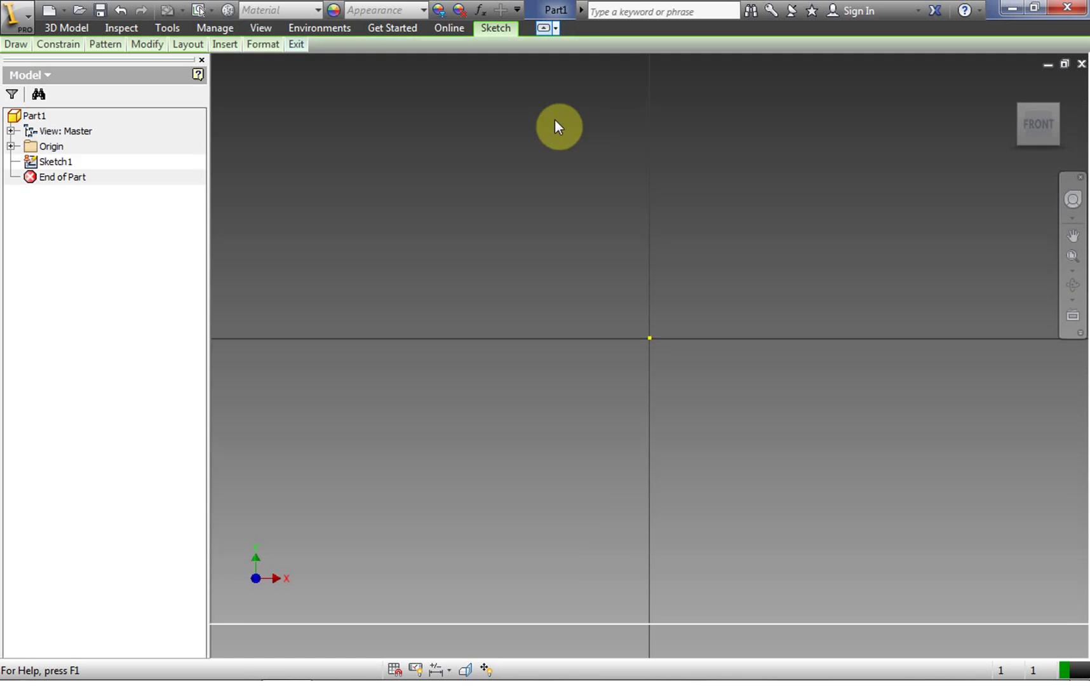
left_click(541, 28)
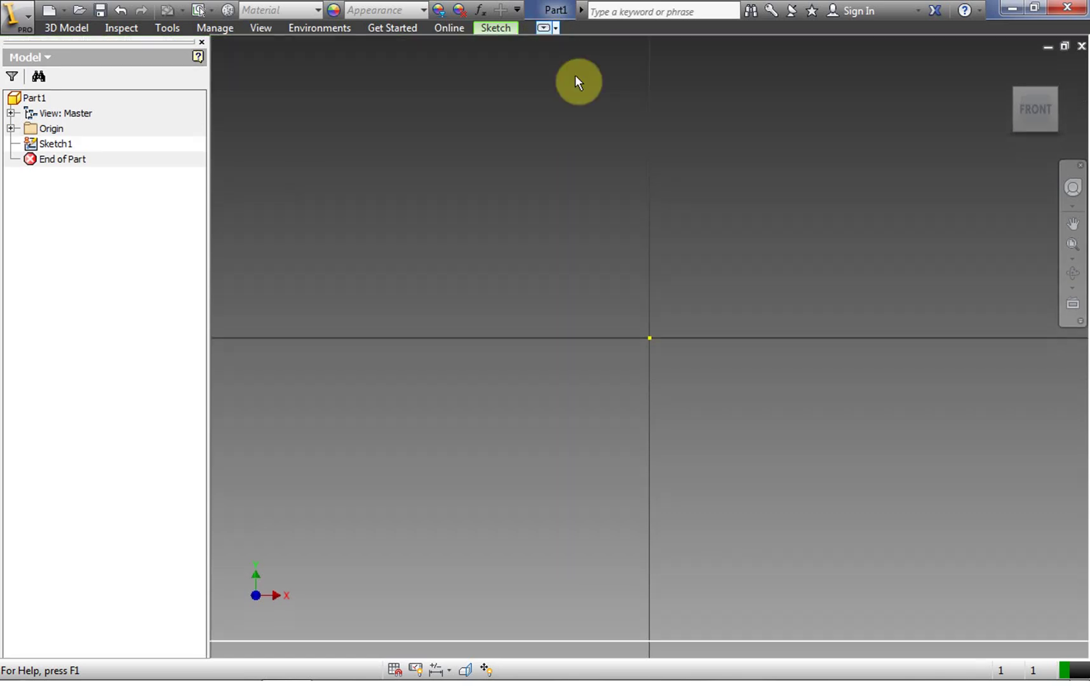
left_click(544, 29)
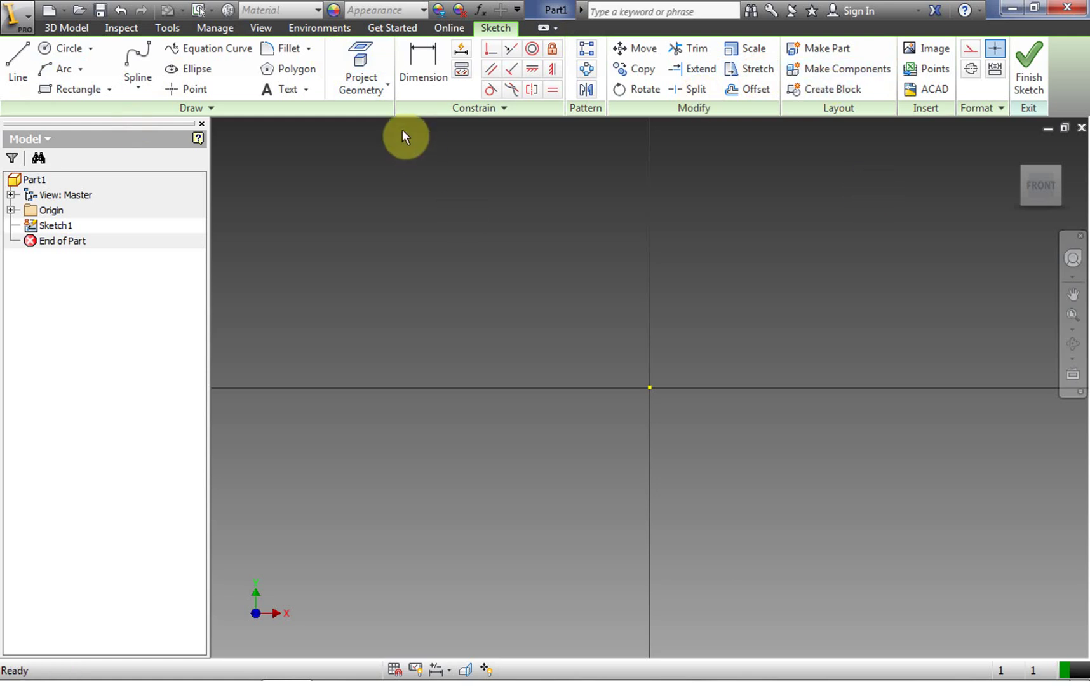
Switch the ViewCube, navigation bar, status bar and model browser off and on again in the user interface display options.
left_click(261, 28)
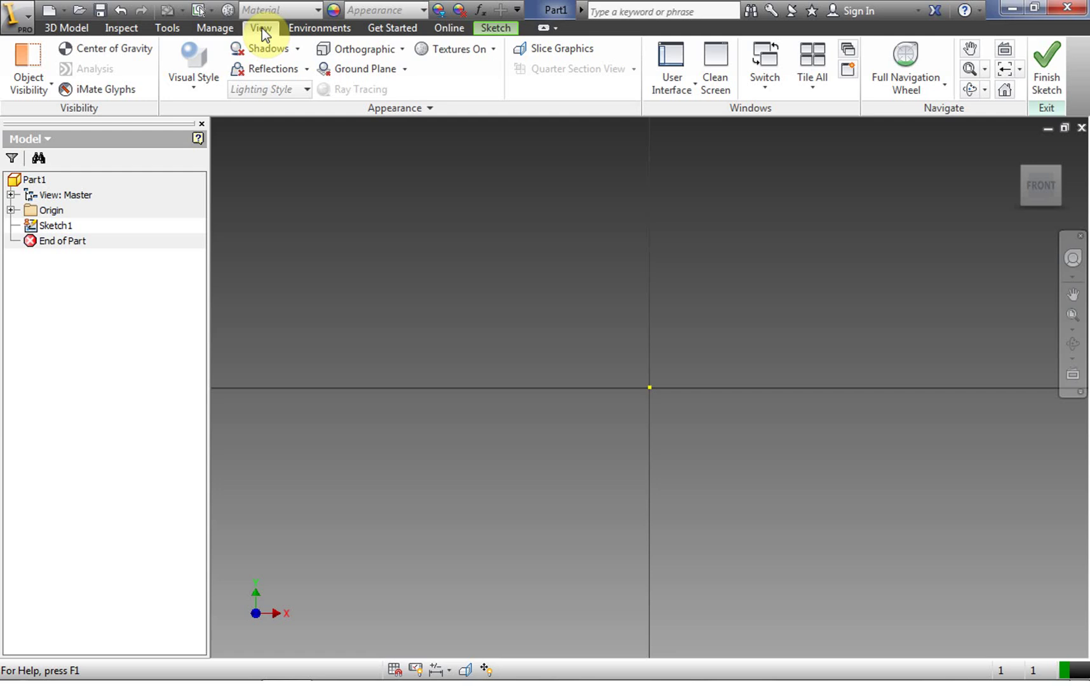
left_click(492, 29)
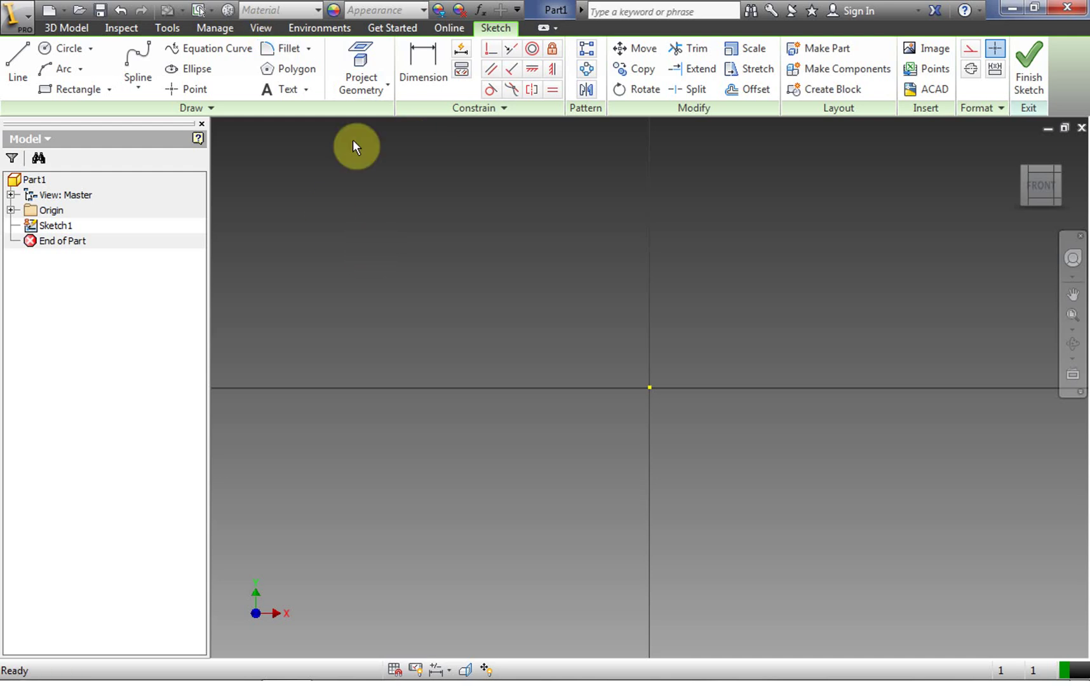
left_click(264, 30)
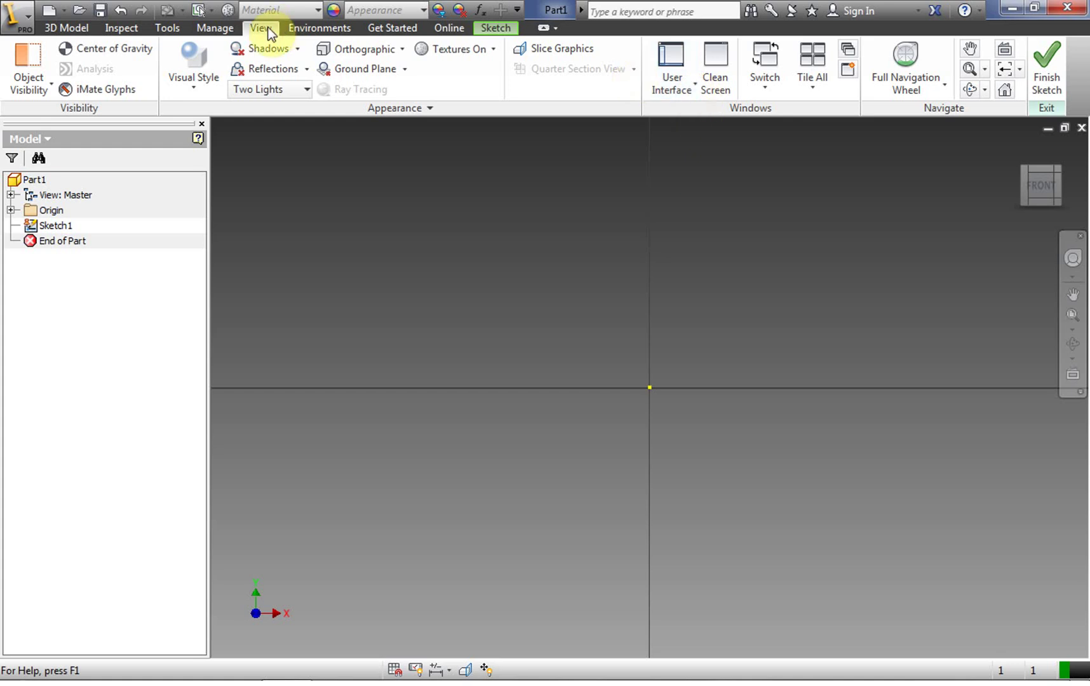
left_click(696, 88)
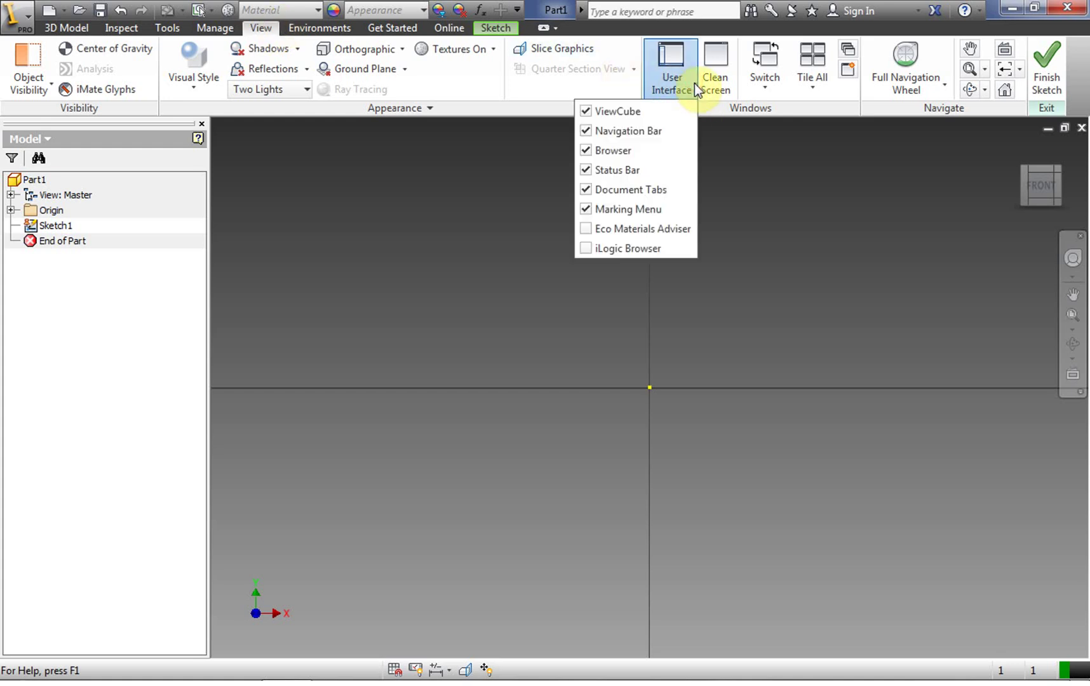
left_click(597, 114)
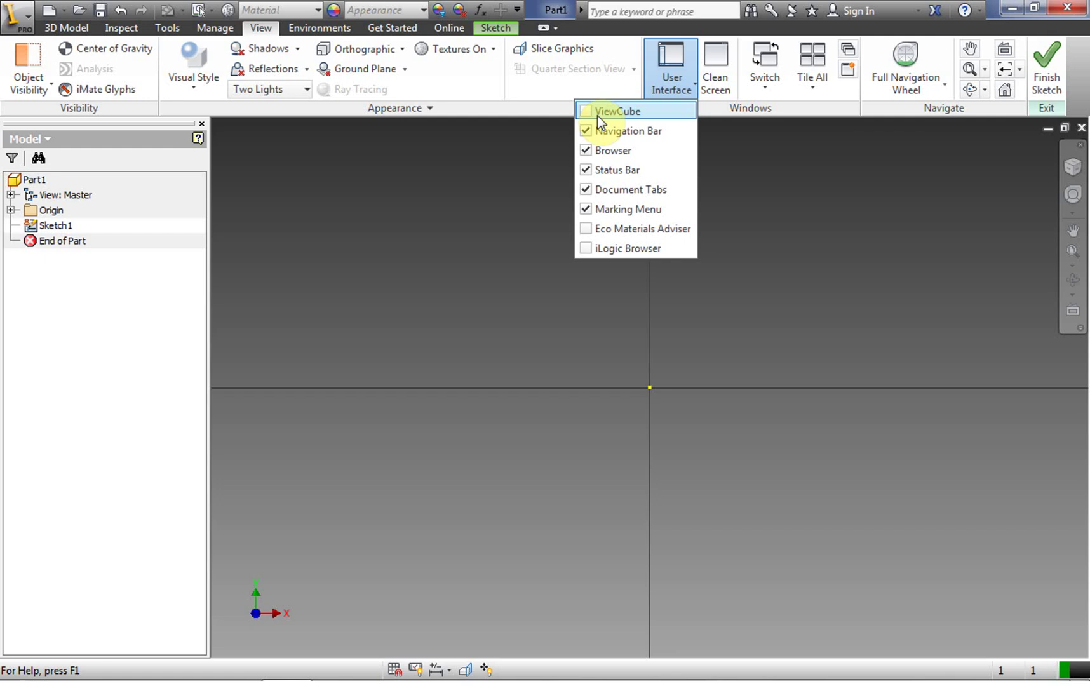
left_click(598, 113)
left_click(608, 135)
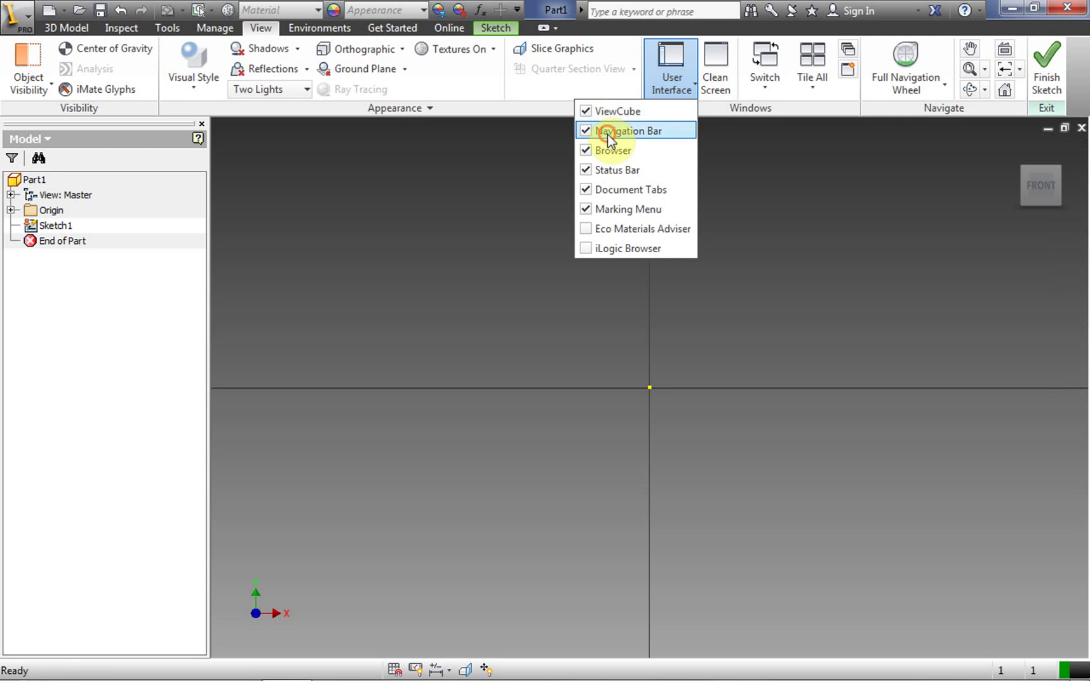
left_click(607, 167)
left_click(607, 166)
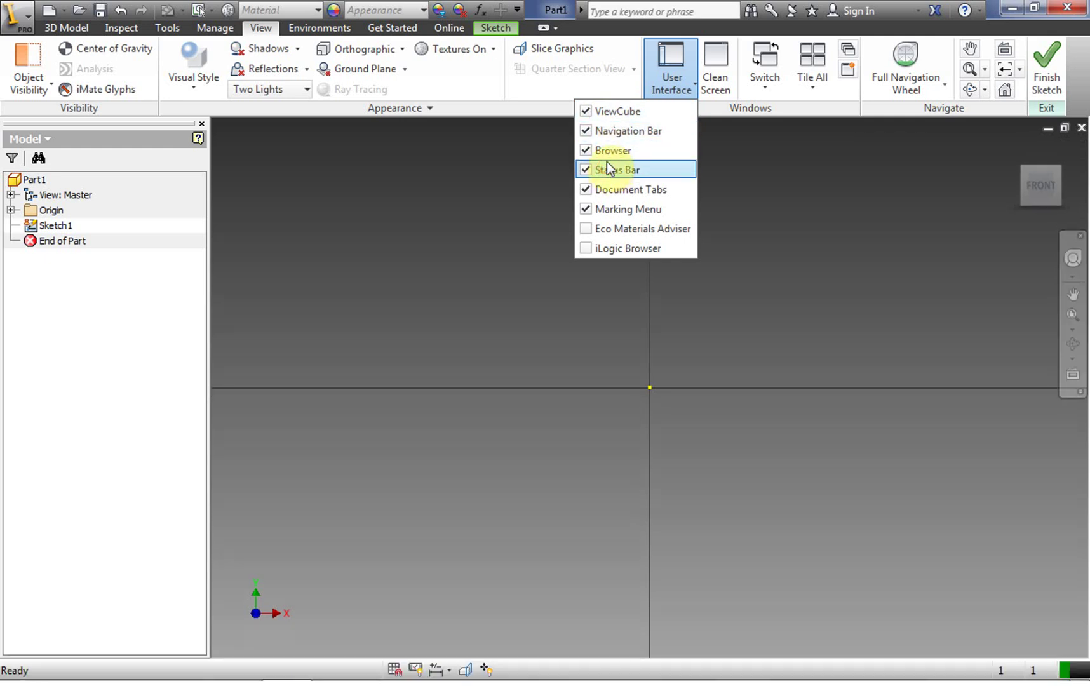
left_click(608, 152)
left_click(609, 151)
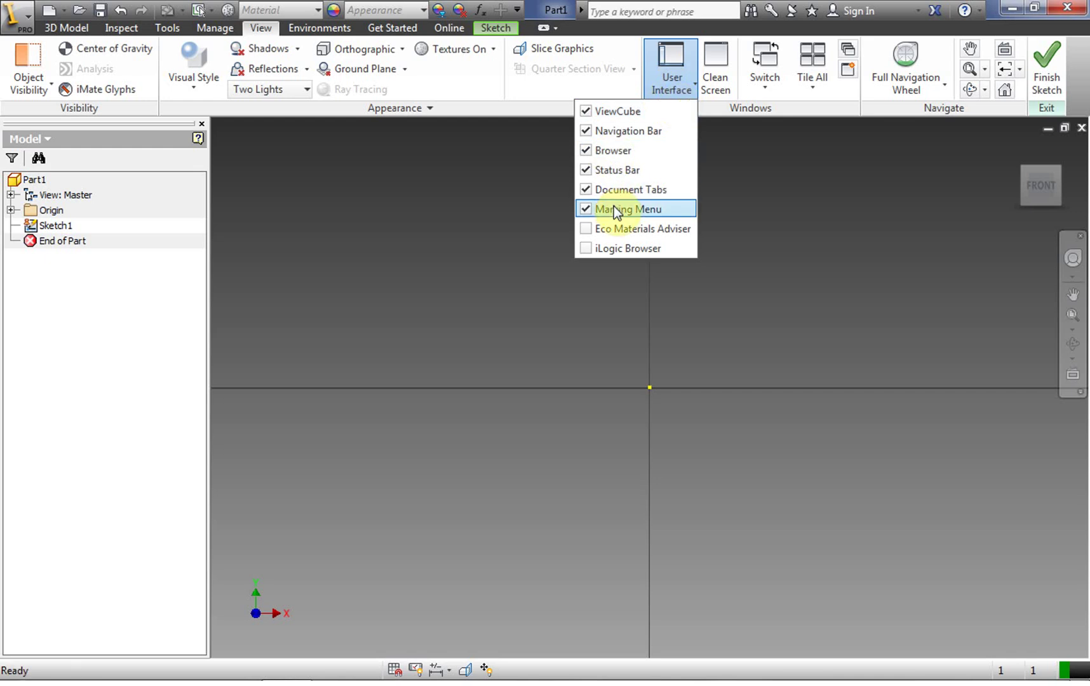
left_click(775, 203)
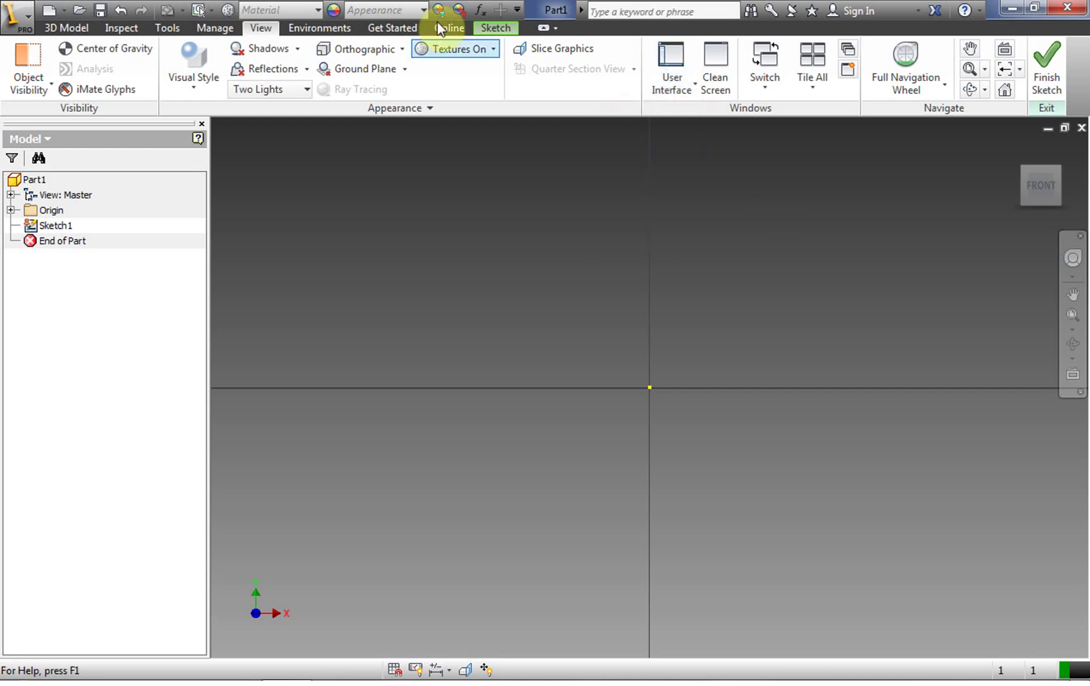
Minimize the ribbon to panel titles while in the sketch environment.
left_click(501, 27)
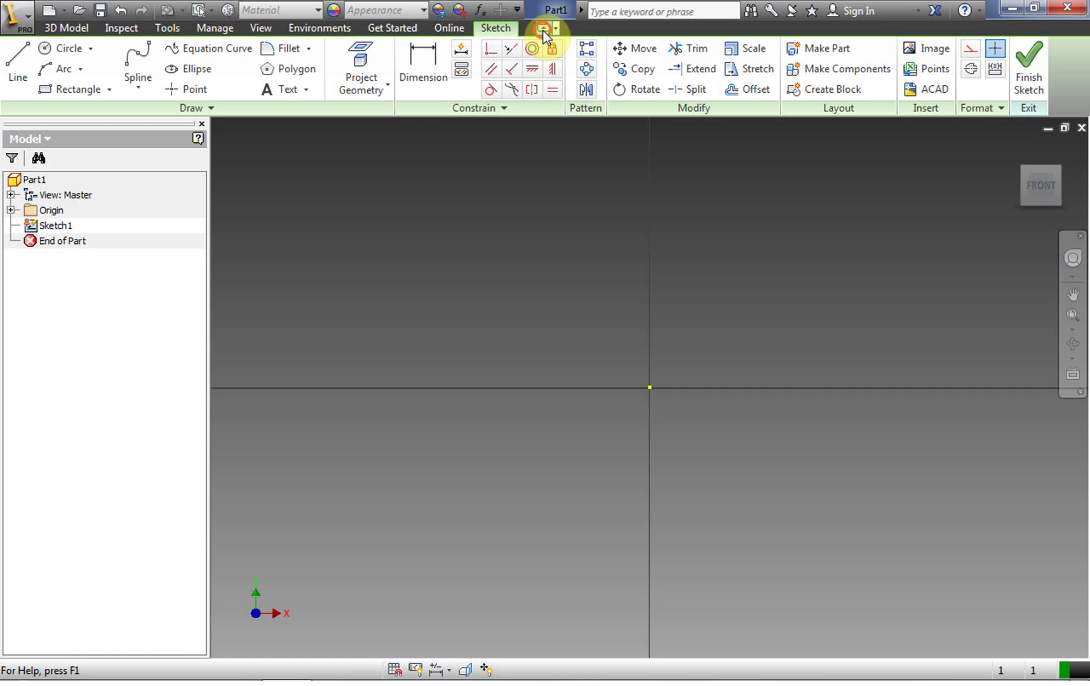
left_click(542, 28)
left_click(542, 28)
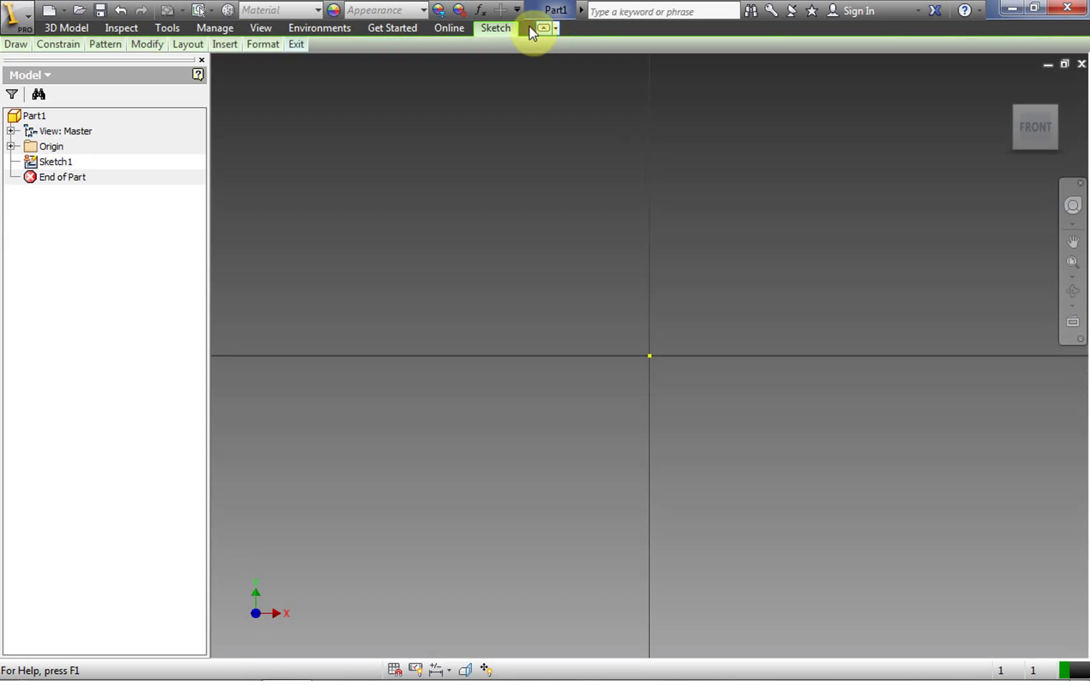
Hide the ViewCube, navigation bar, browser, status bar, document tabs and marking menu, and minimize the ribbon to its tabs.
left_click(274, 26)
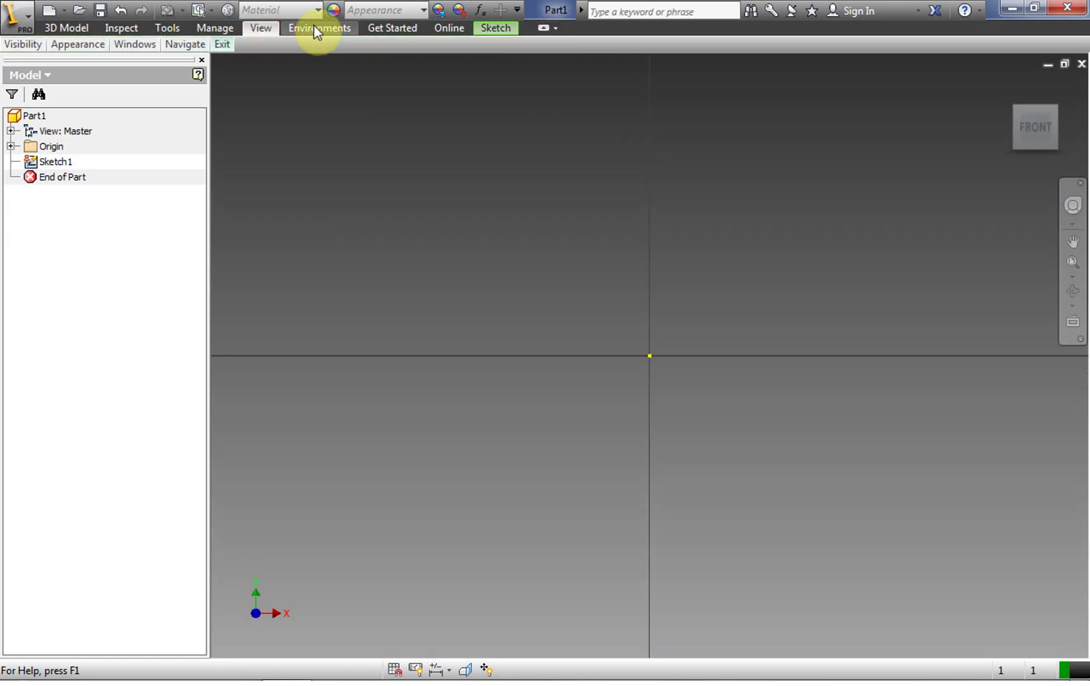
mouse_move(88, 45)
mouse_move(135, 45)
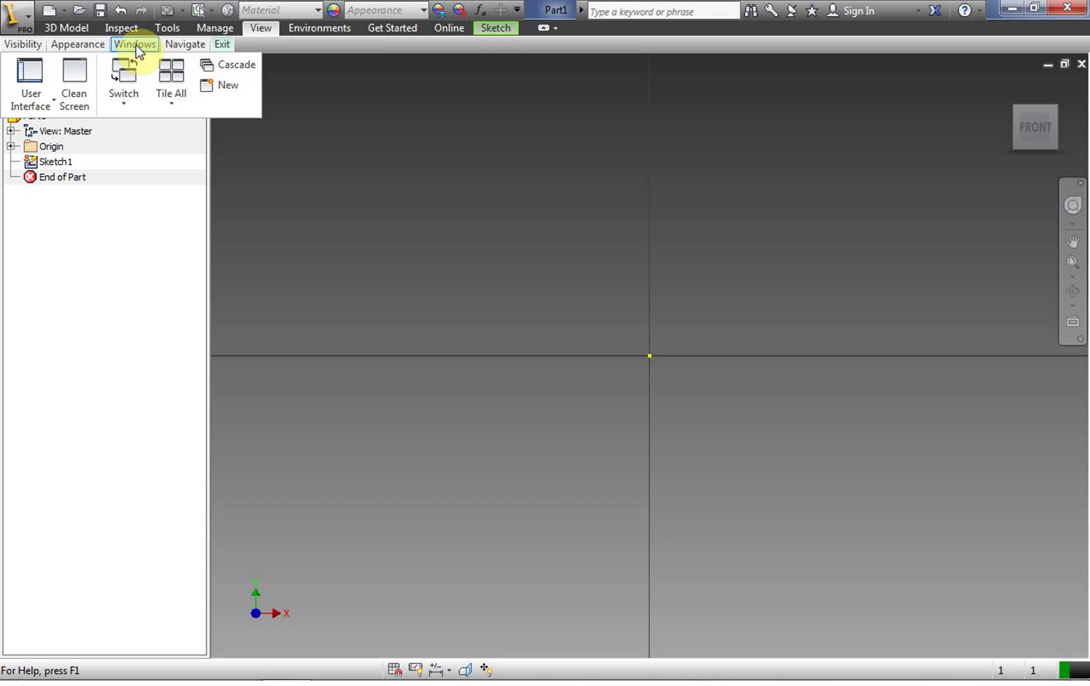
left_click(53, 105)
left_click(51, 127)
left_click(56, 150)
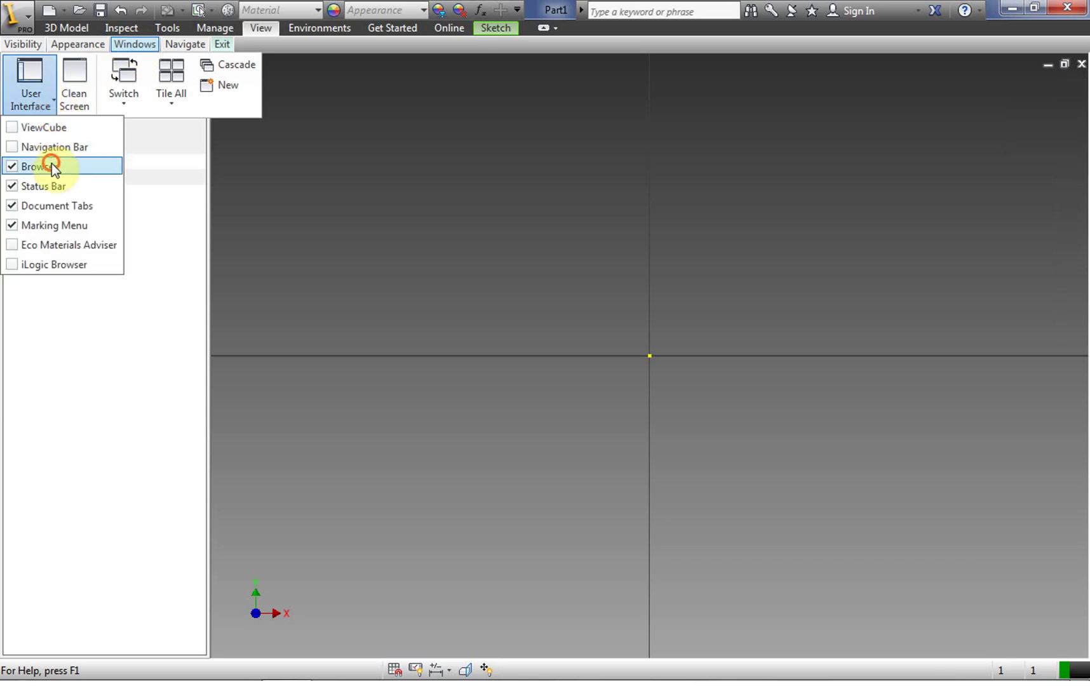
left_click(49, 166)
left_click(50, 185)
left_click(54, 206)
left_click(62, 227)
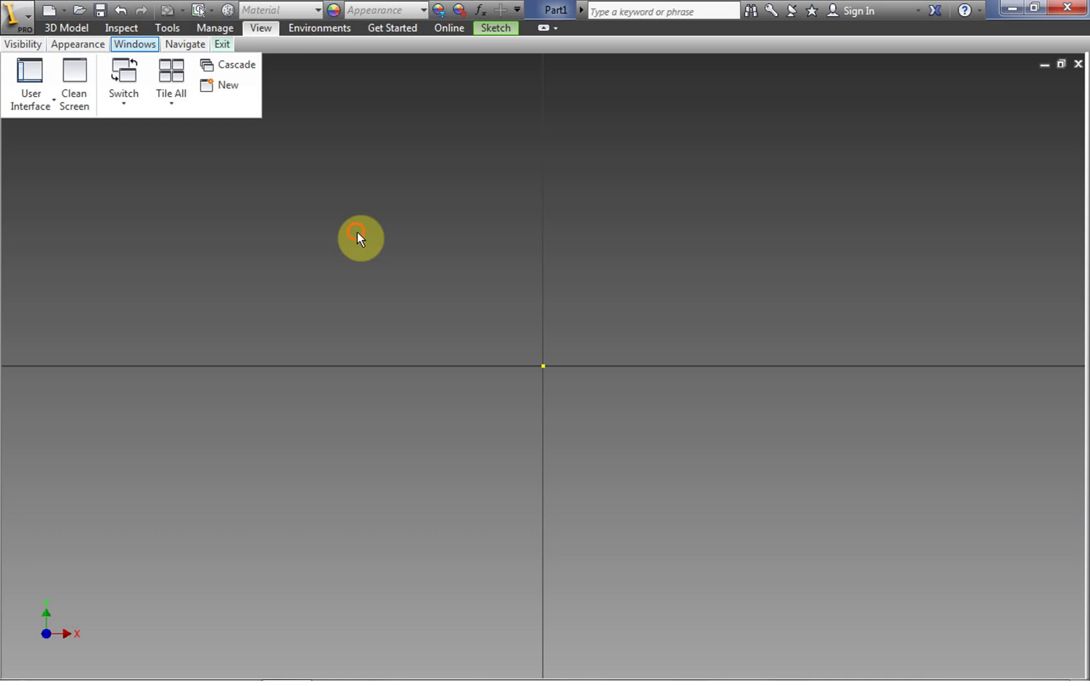
left_click(544, 27)
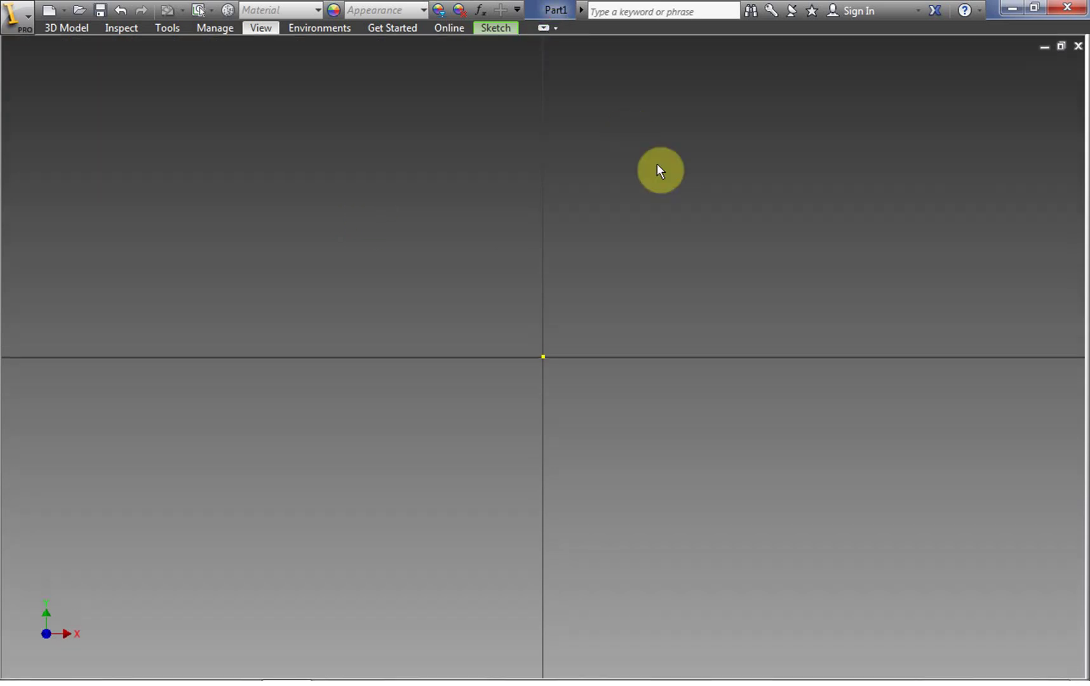
Restore the full ribbon and turn the ViewCube, navigation bar, browser, status bar, document tabs and marking menu back on.
left_click(546, 29)
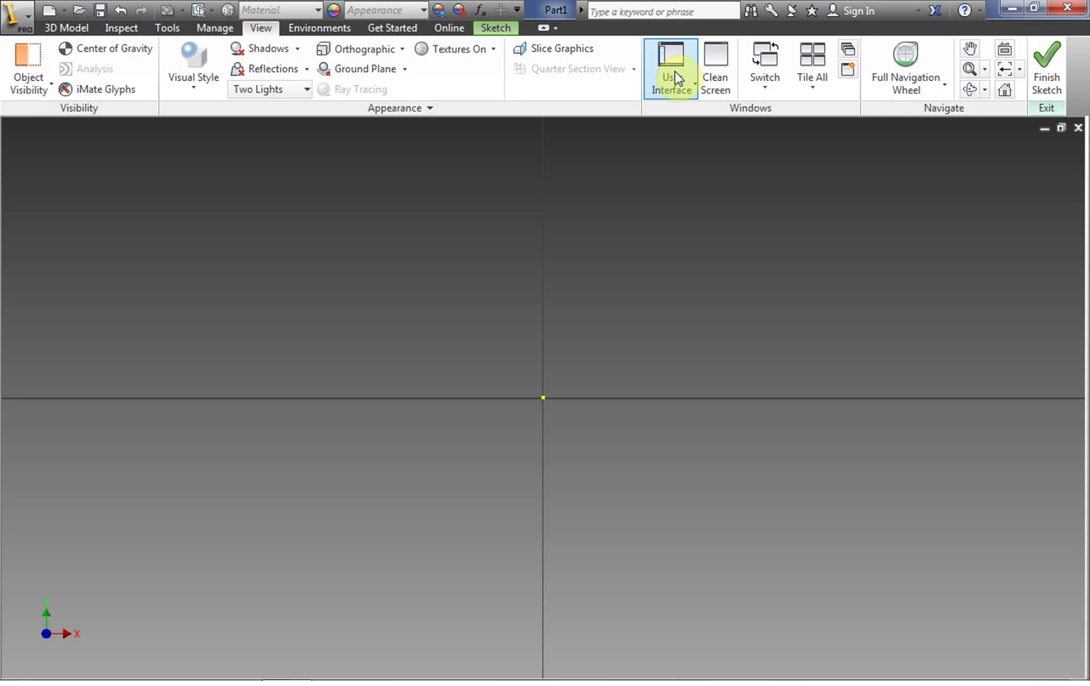
left_click(694, 87)
left_click(624, 111)
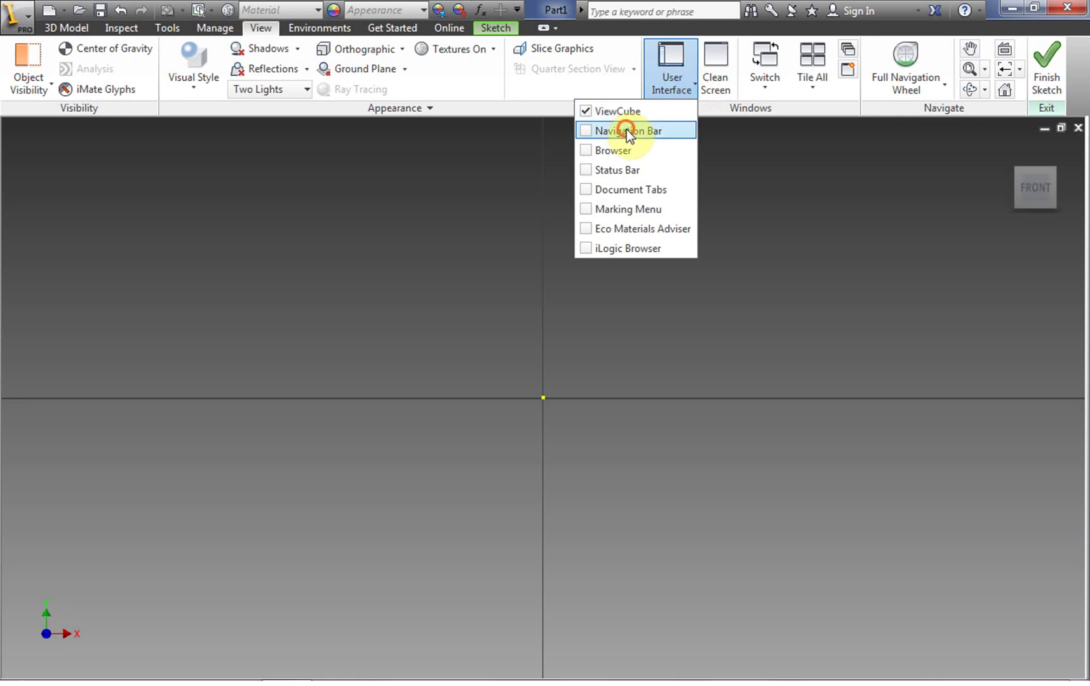
left_click(626, 130)
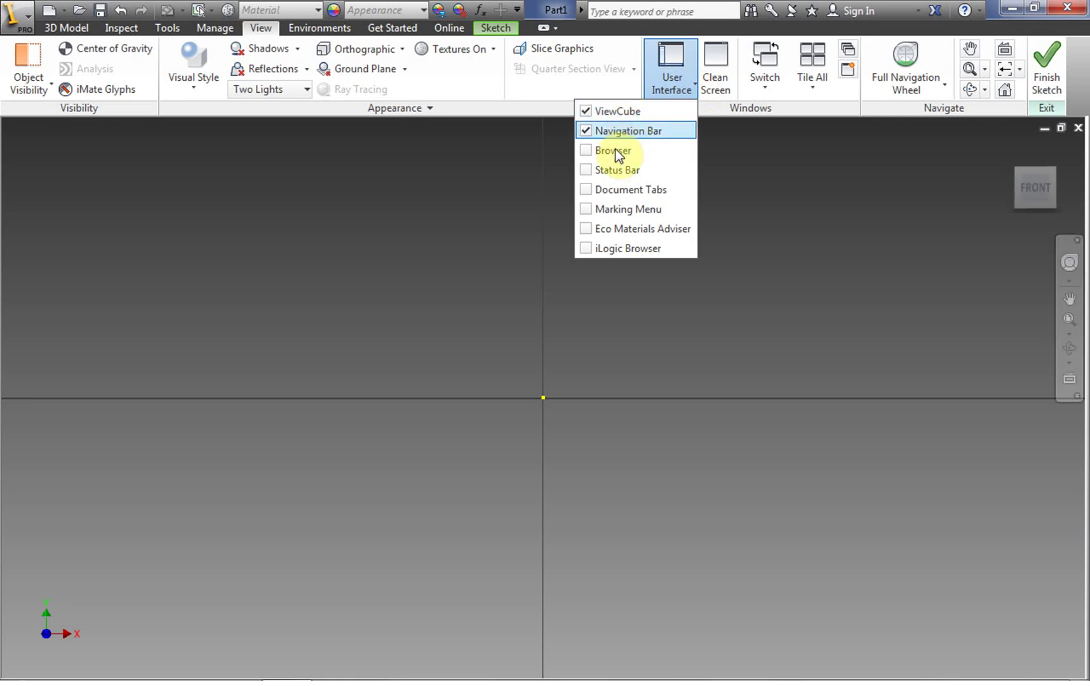
left_click(611, 150)
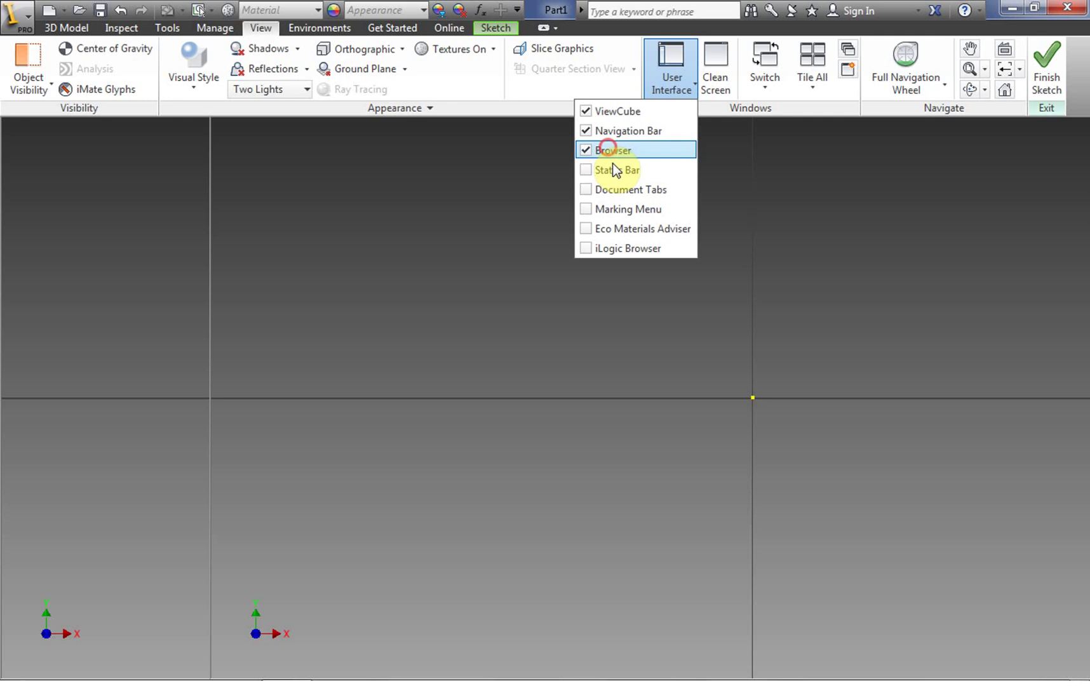
left_click(613, 170)
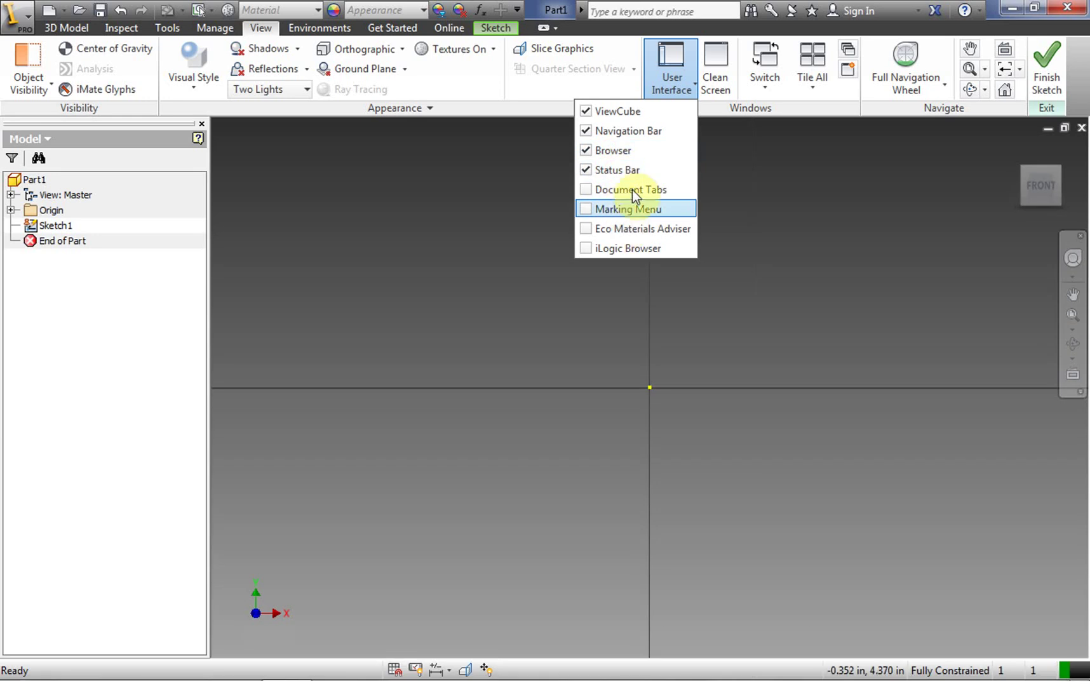
left_click(632, 191)
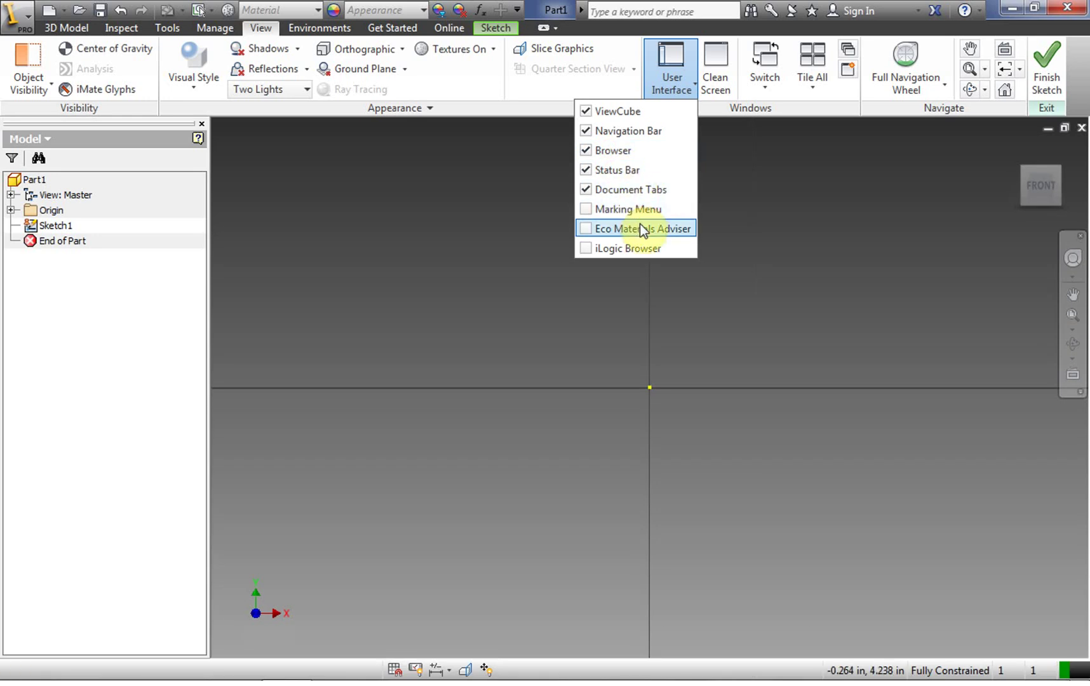
left_click(638, 213)
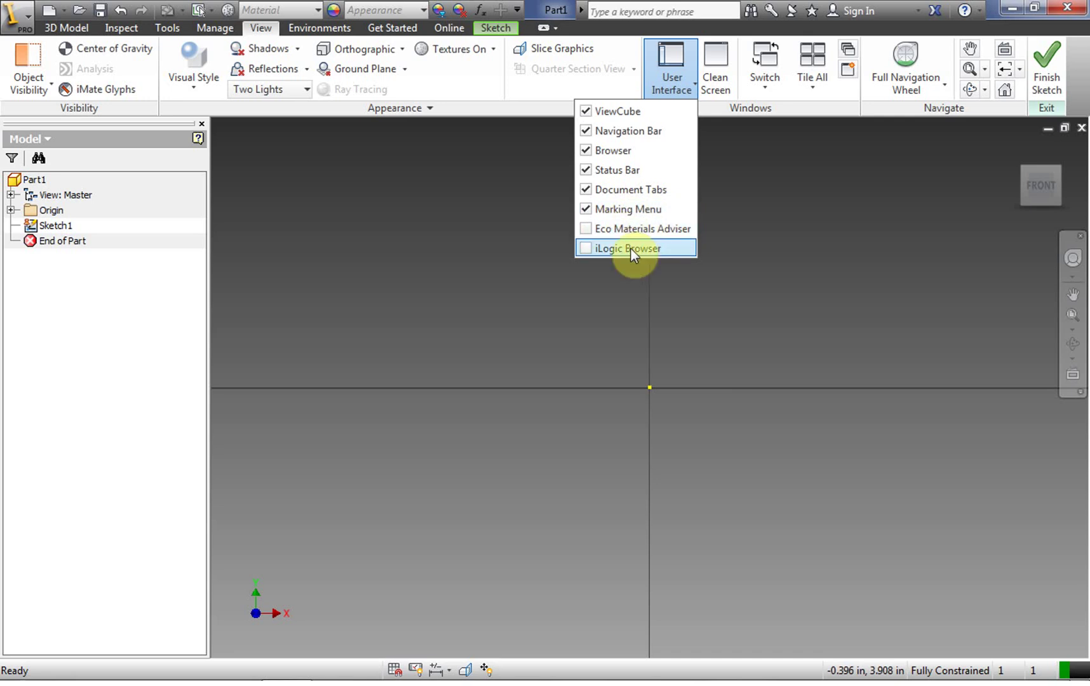
left_click(735, 314)
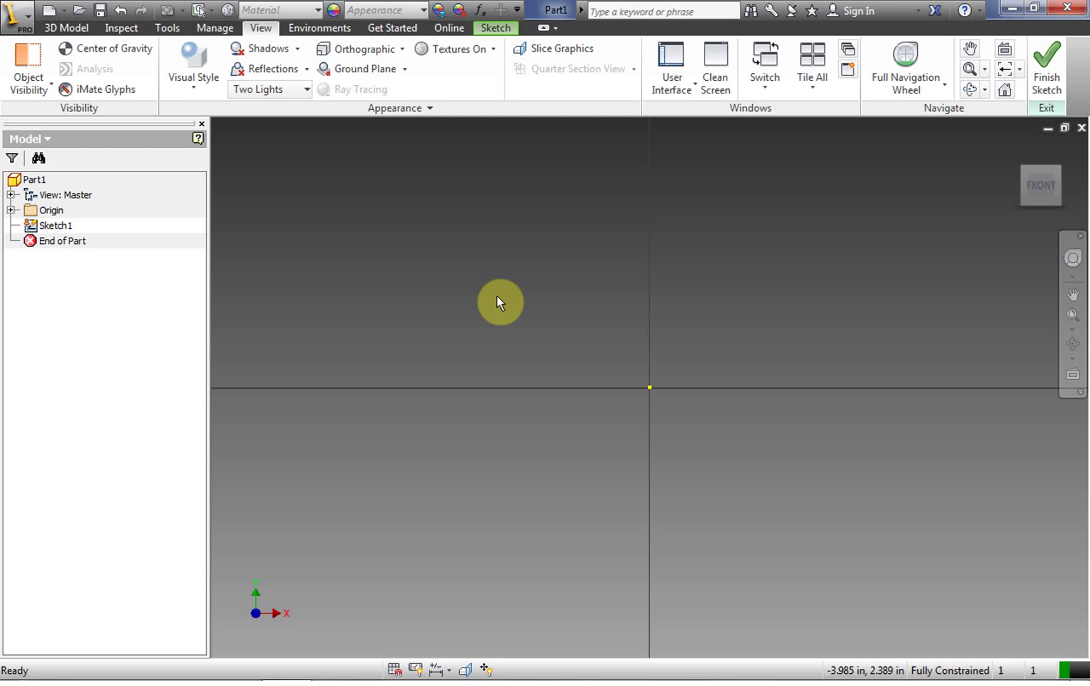
Sketch a center point circle about 5.57 in in diameter, centered slightly above and left of the origin.
left_click(497, 28)
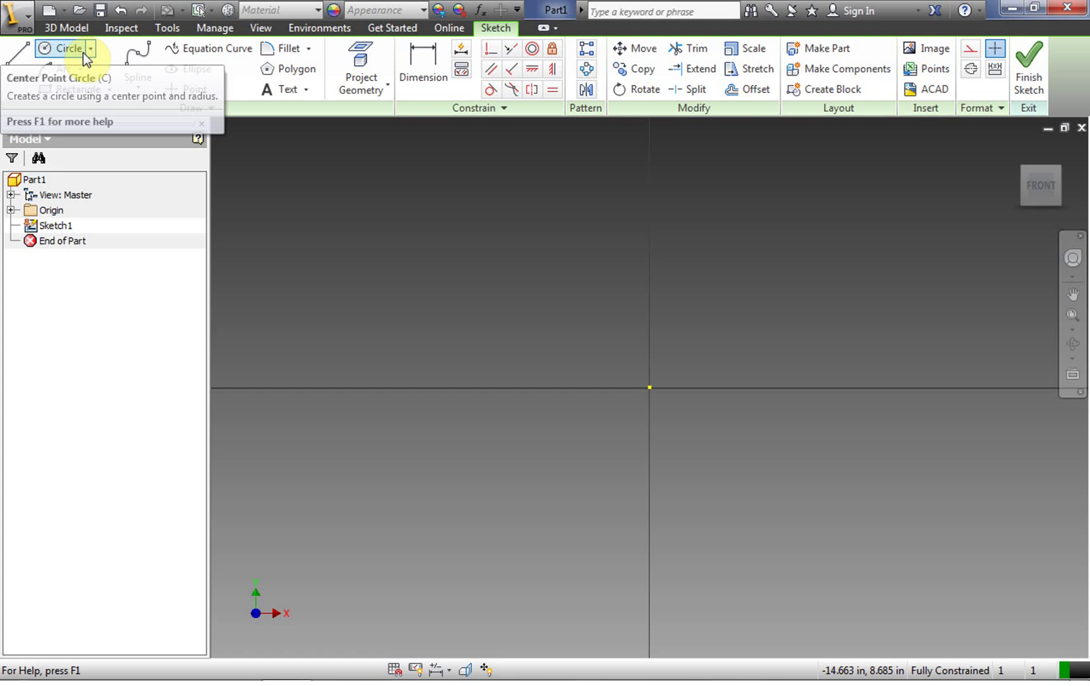
left_click(64, 51)
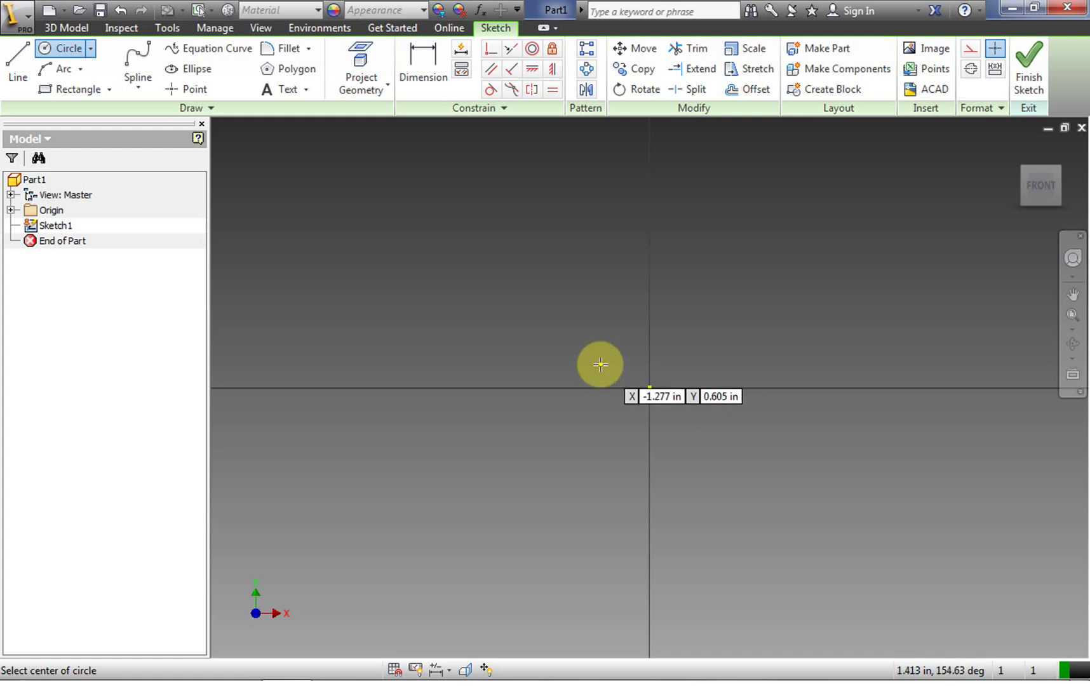
left_click(600, 364)
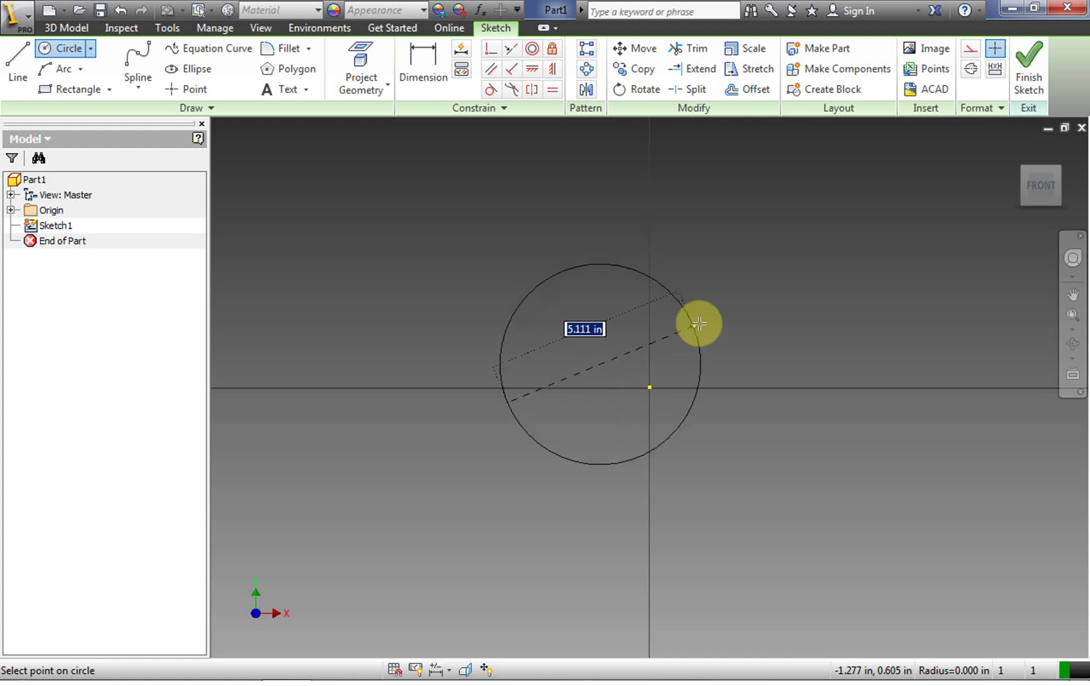
left_click(699, 323)
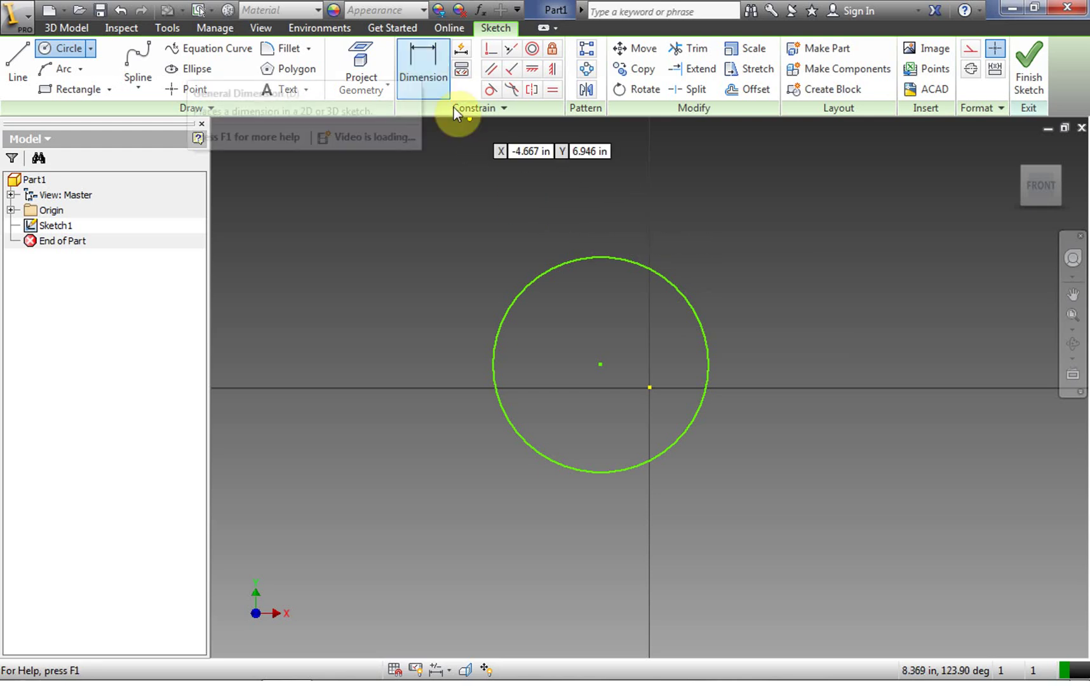
Dimension the circle near the origin with a diameter of 4 in.
left_click(433, 73)
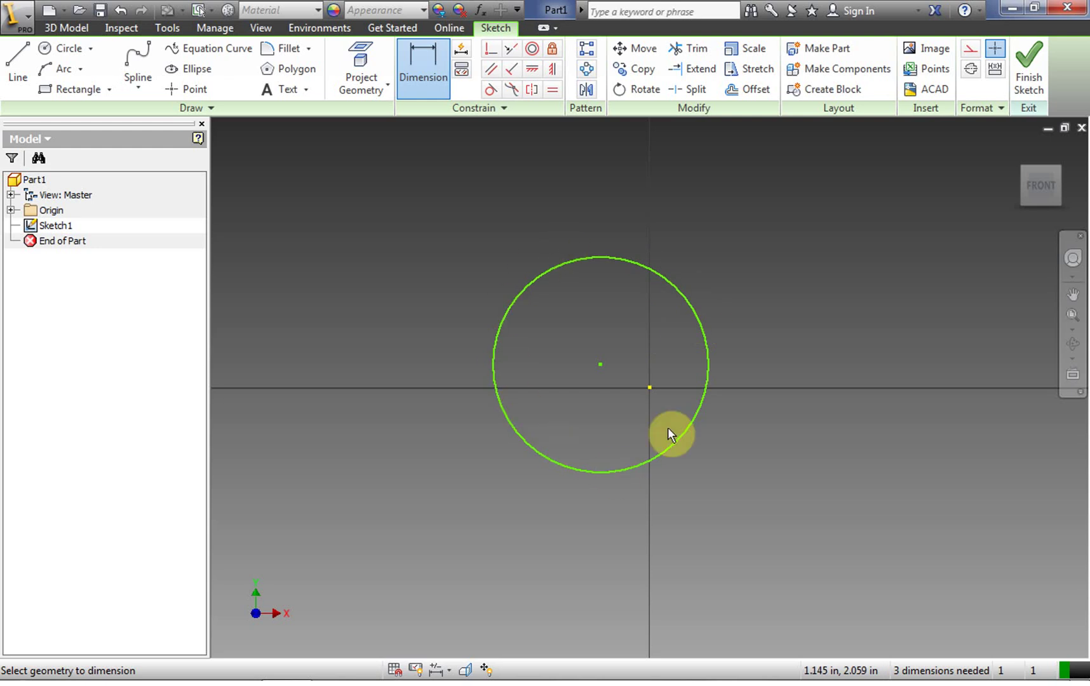
left_click(697, 312)
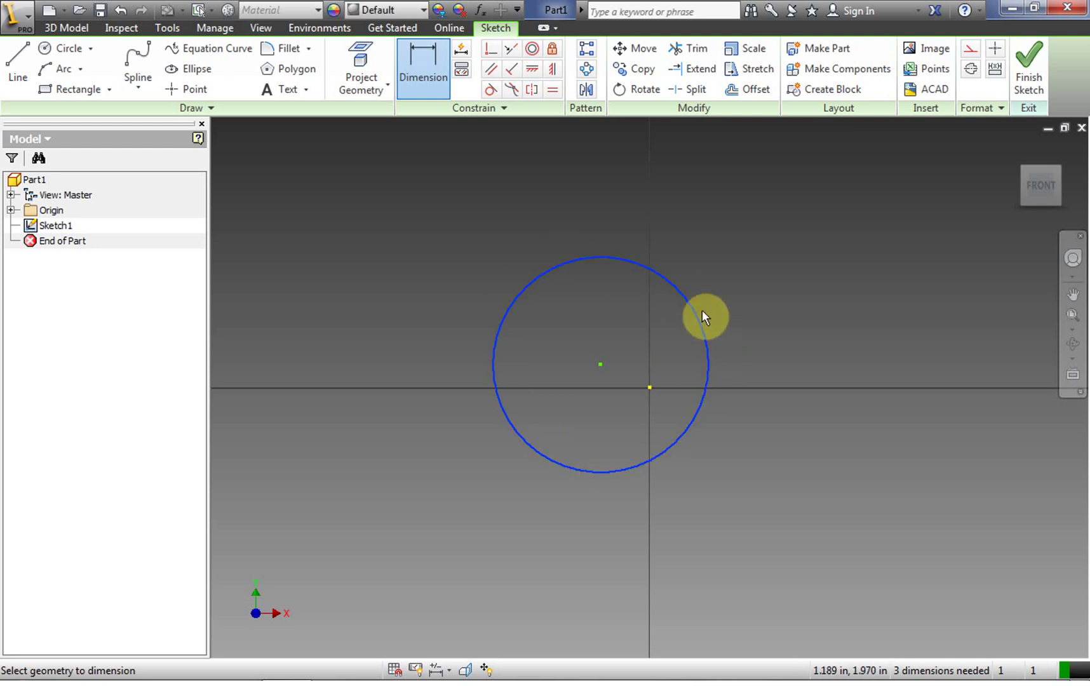
left_click(789, 297)
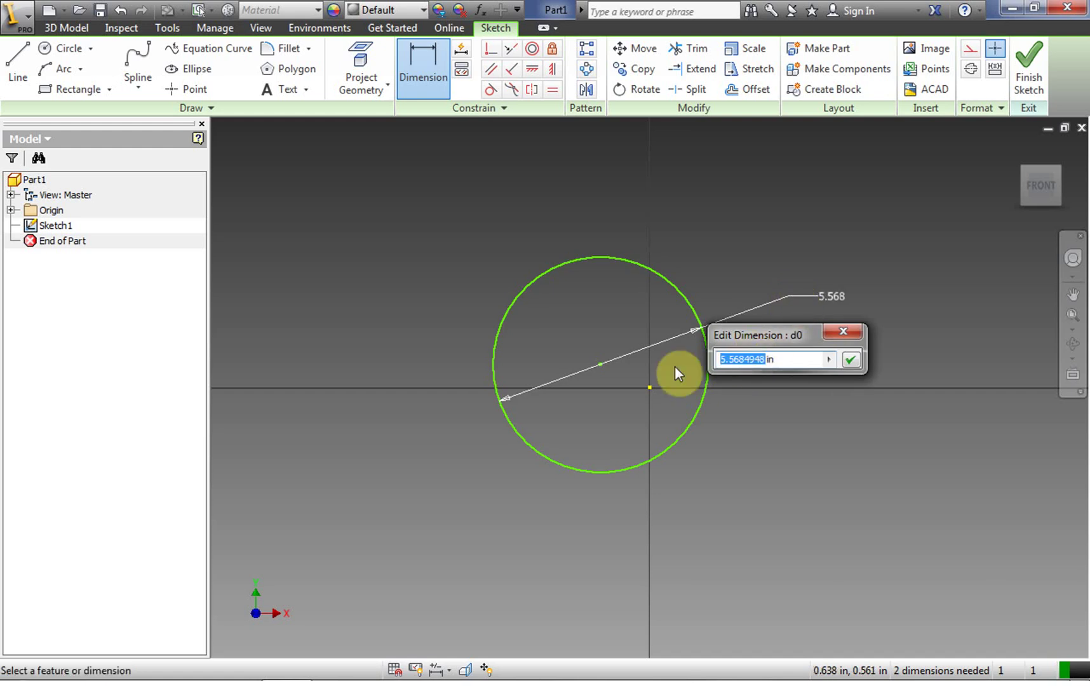
type("4")
left_click(850, 359)
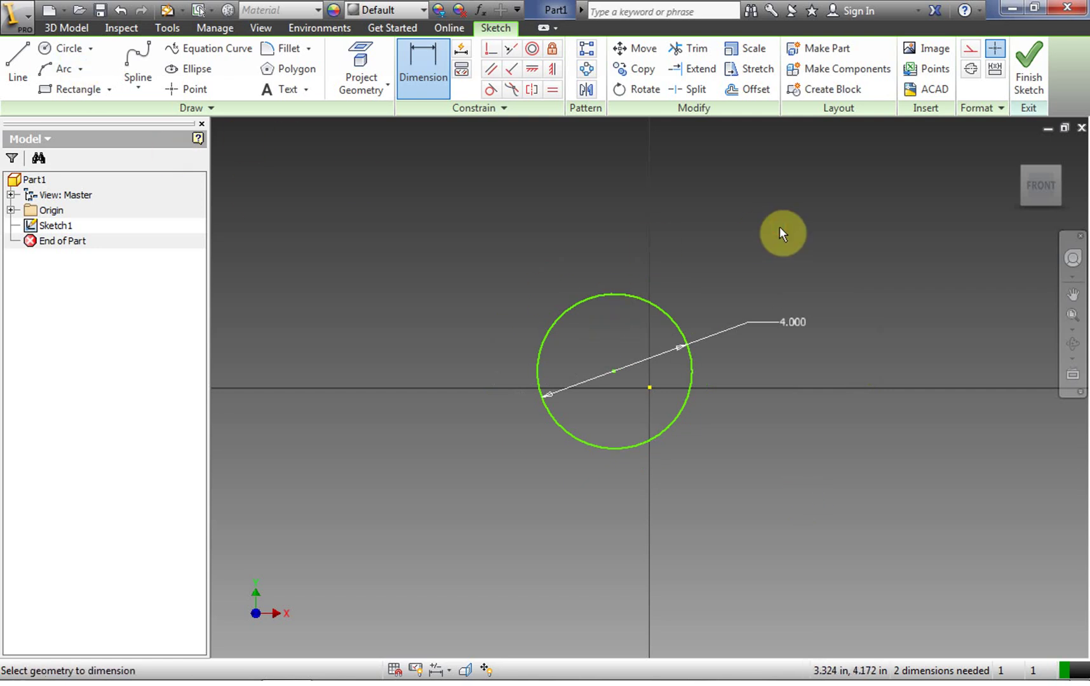
Sketch a second circle about 4.46 in in diameter, above and right of the first circle.
left_click(62, 48)
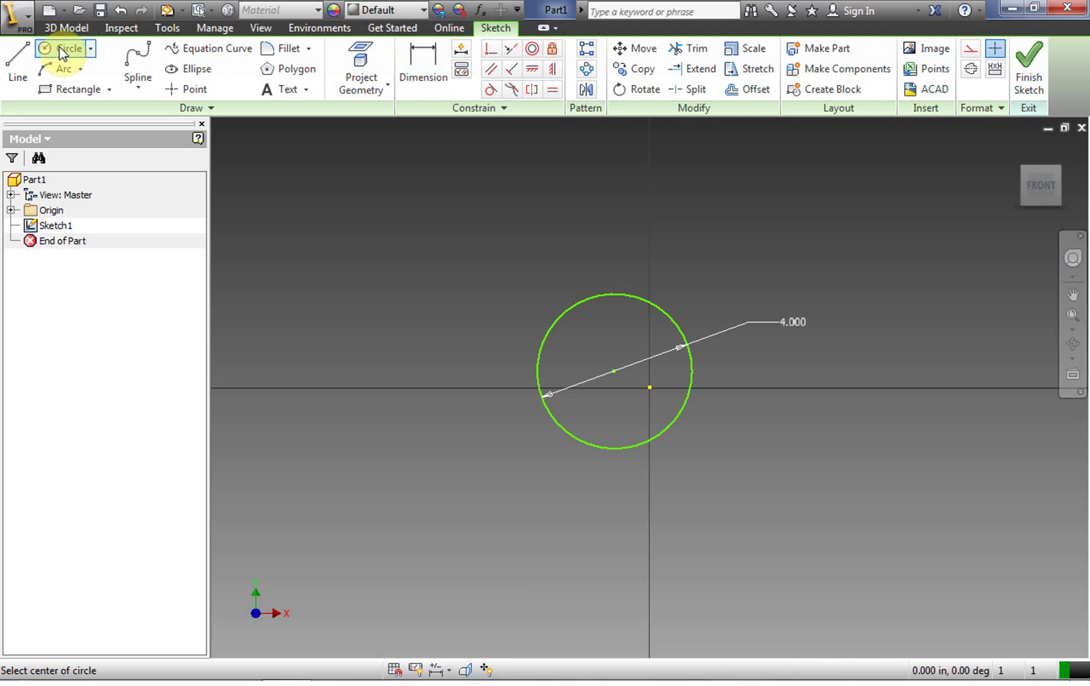
left_click(729, 226)
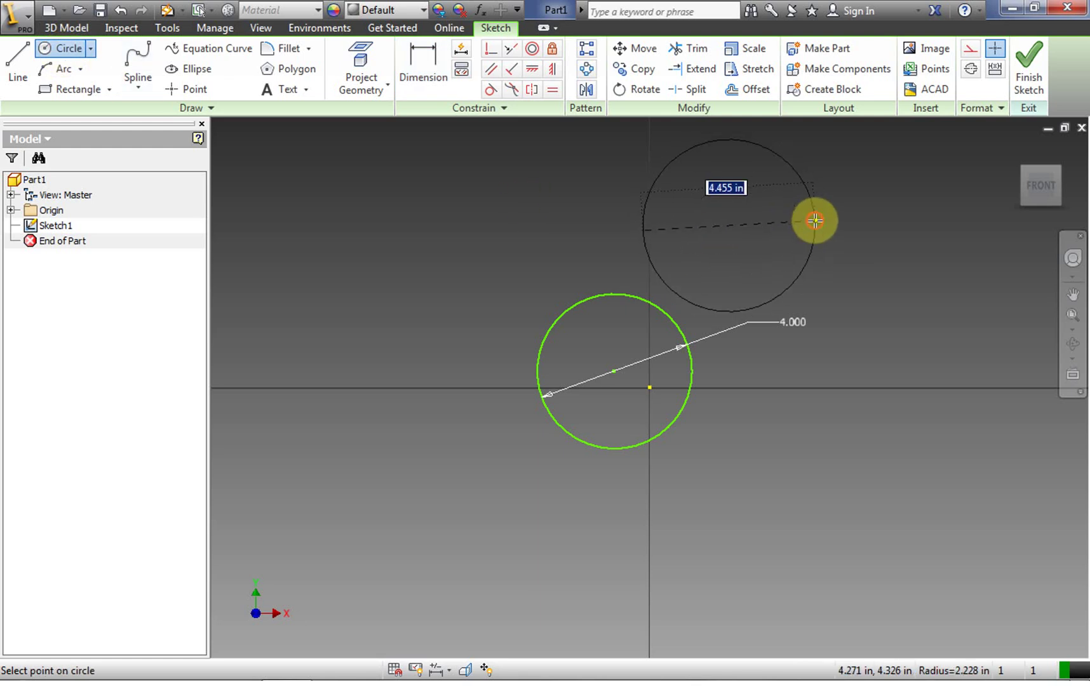
left_click(815, 219)
Dimension the second, upper circle with a diameter of 4 in.
left_click(434, 67)
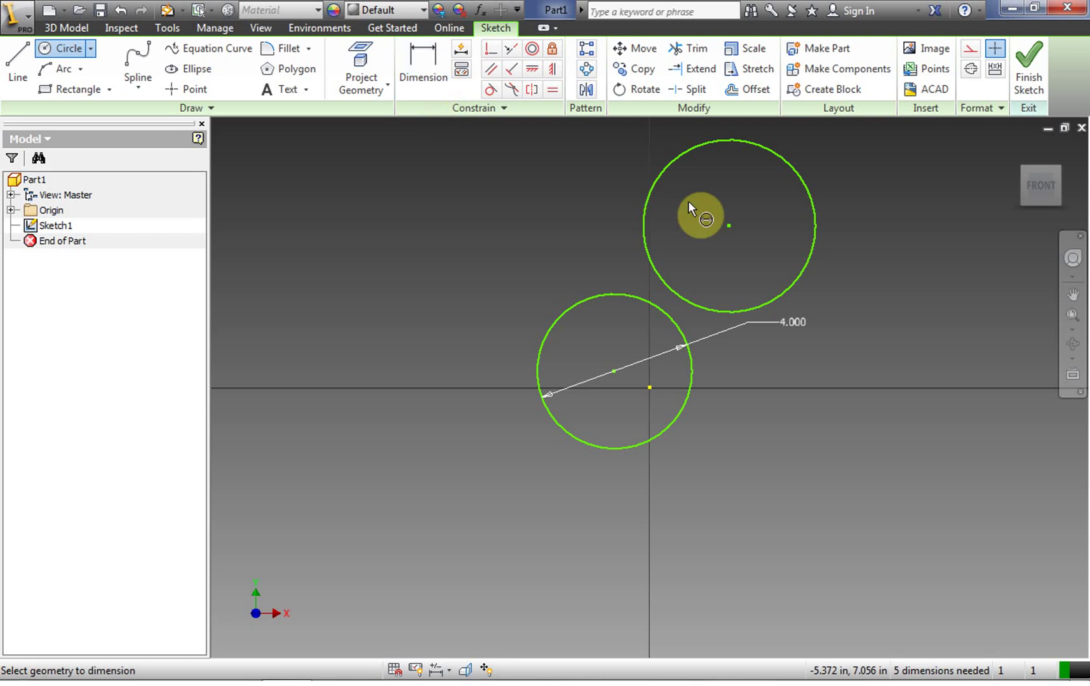
left_click(809, 192)
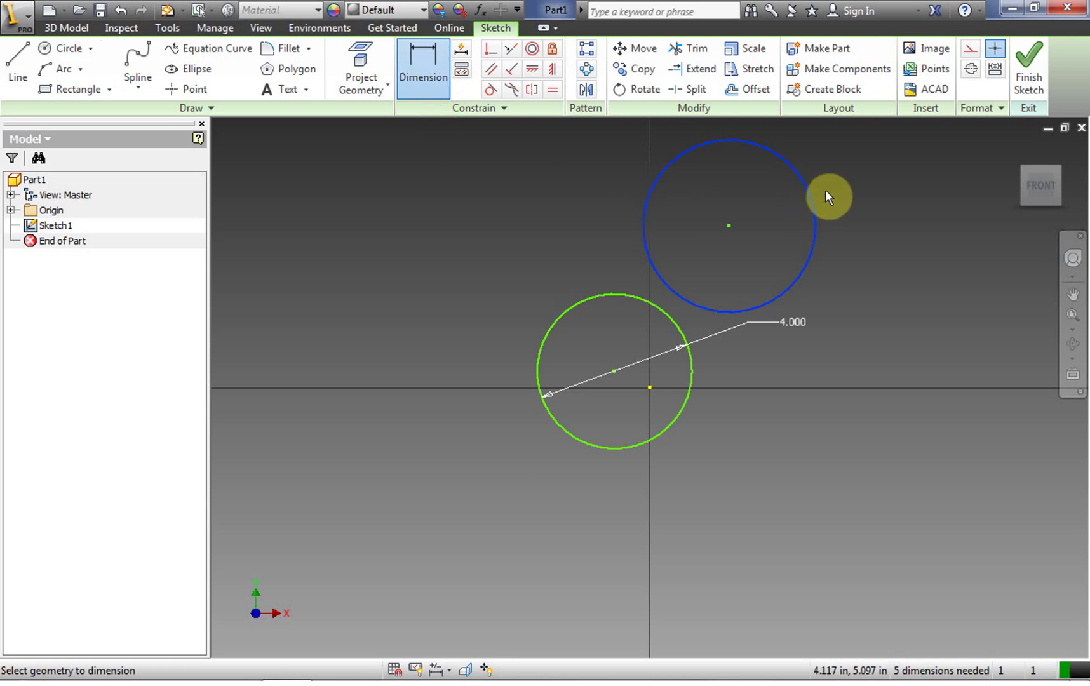
left_click(881, 203)
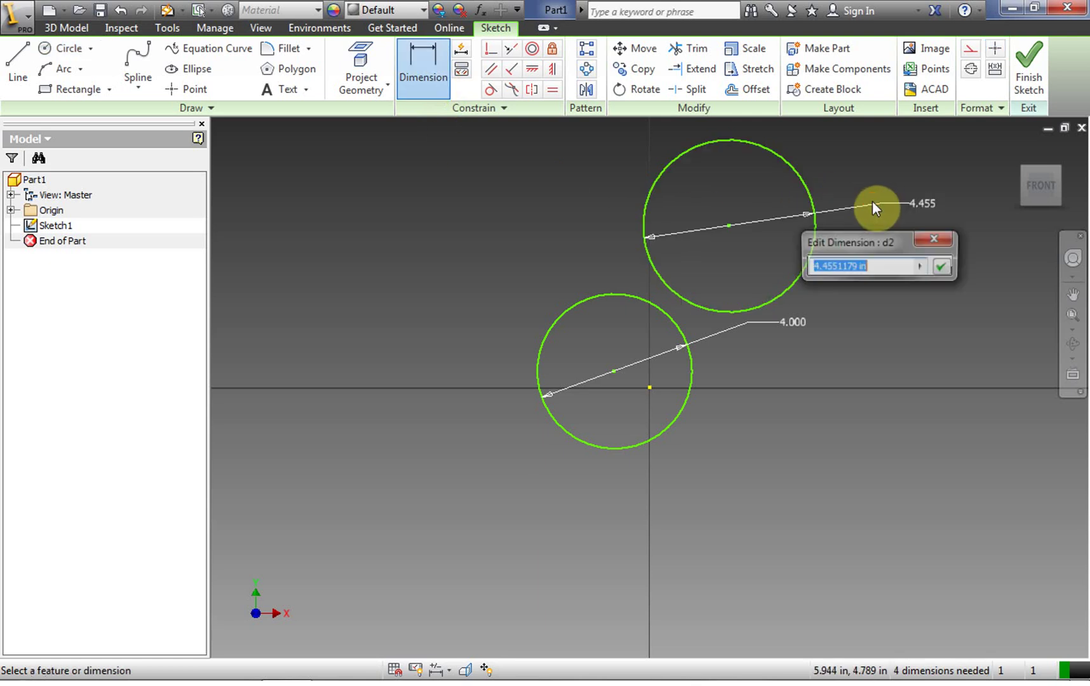
left_click(856, 264)
left_click_drag(834, 262, 793, 259)
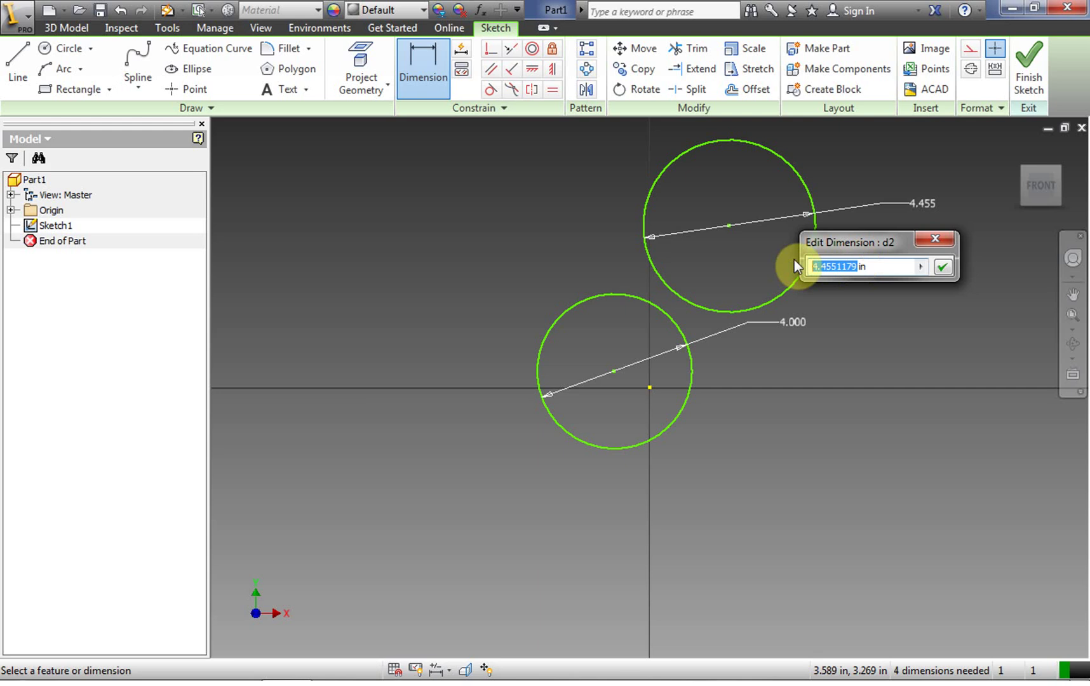
type("4")
left_click(942, 266)
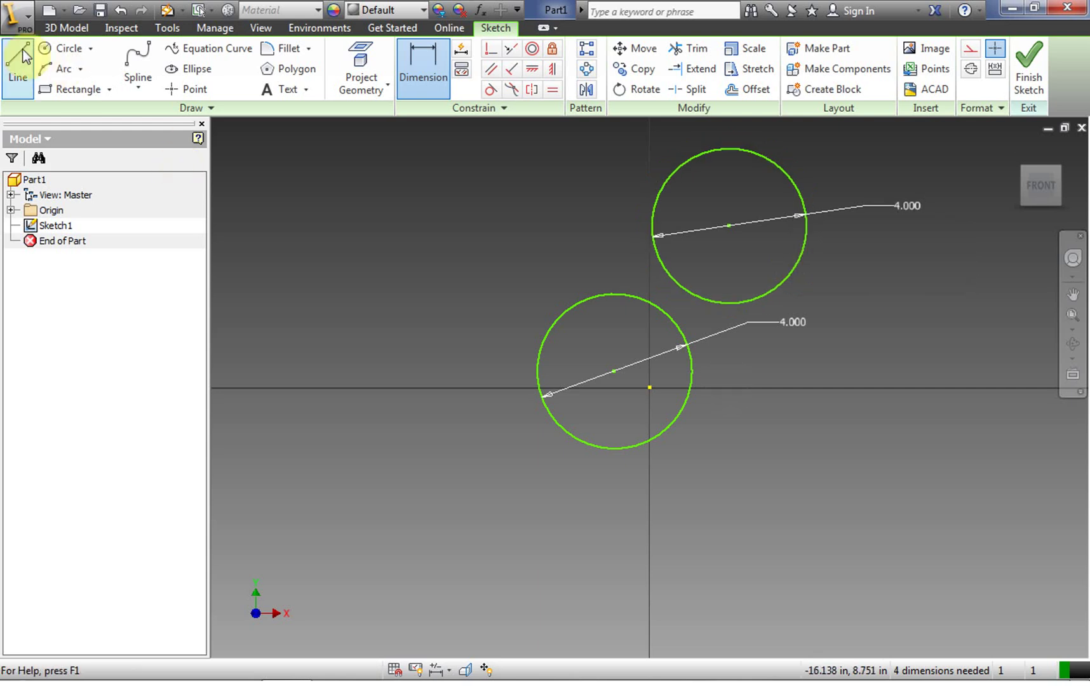
Draw a closed, four-sided line profile left of the circles, with its short closing side perpendicular to the long first side.
left_click(18, 66)
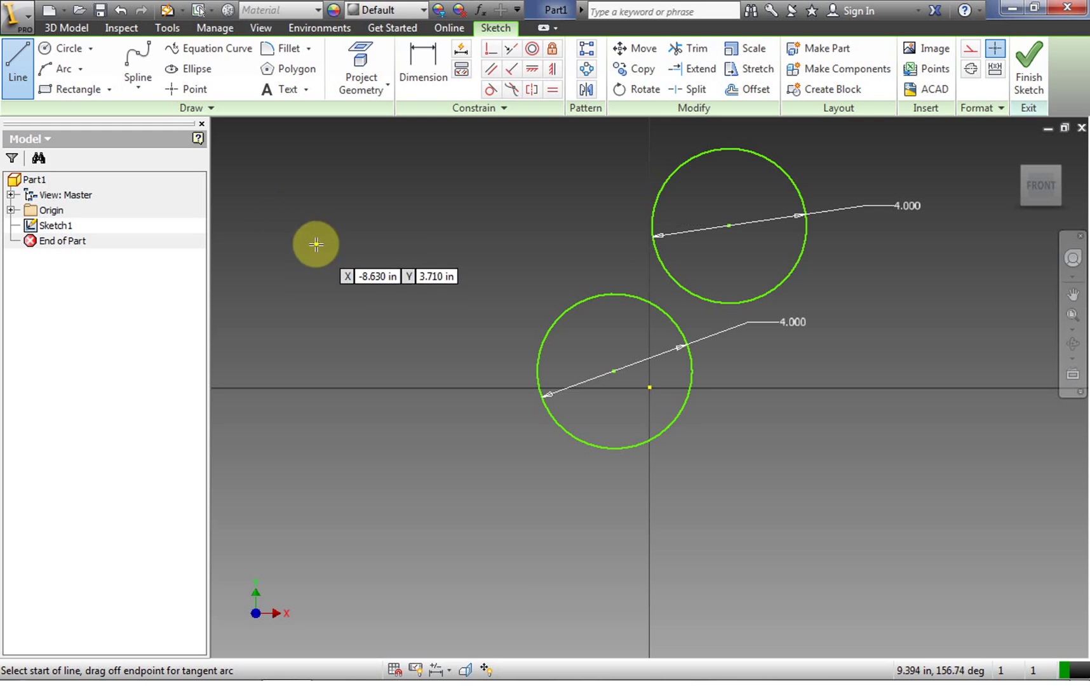
left_click(315, 244)
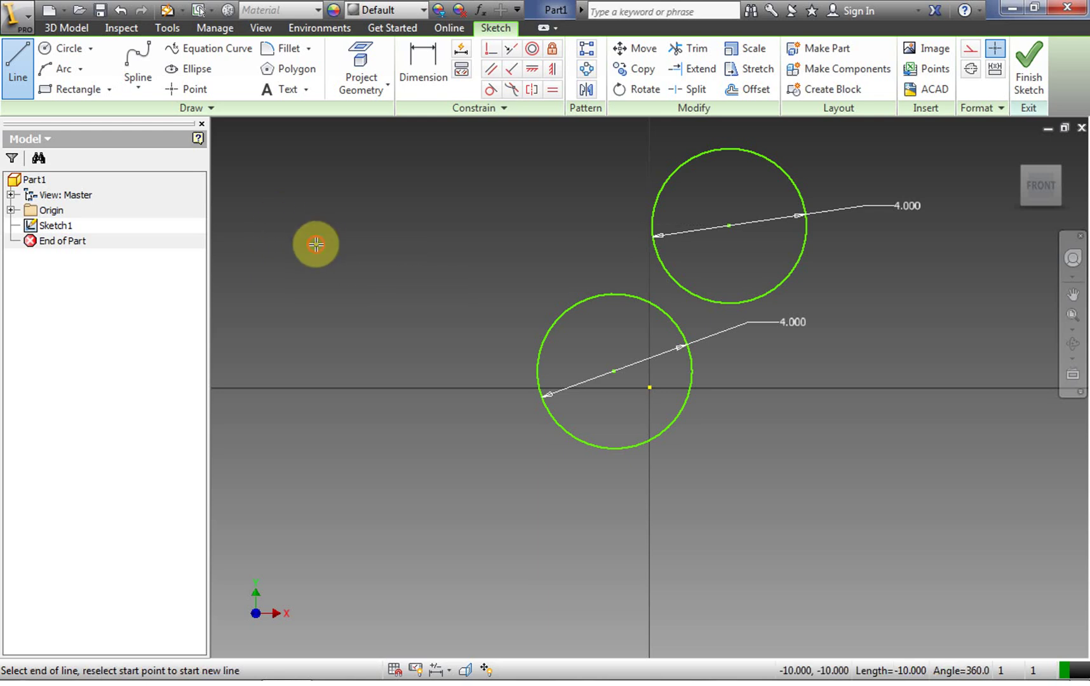
left_click(447, 544)
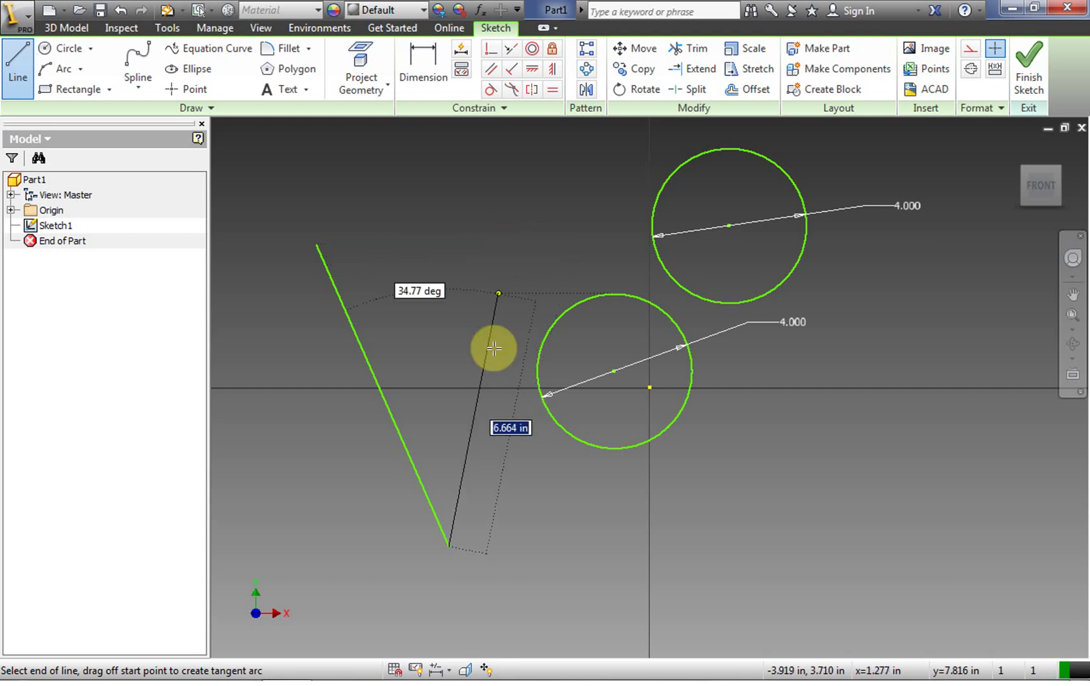
left_click(504, 267)
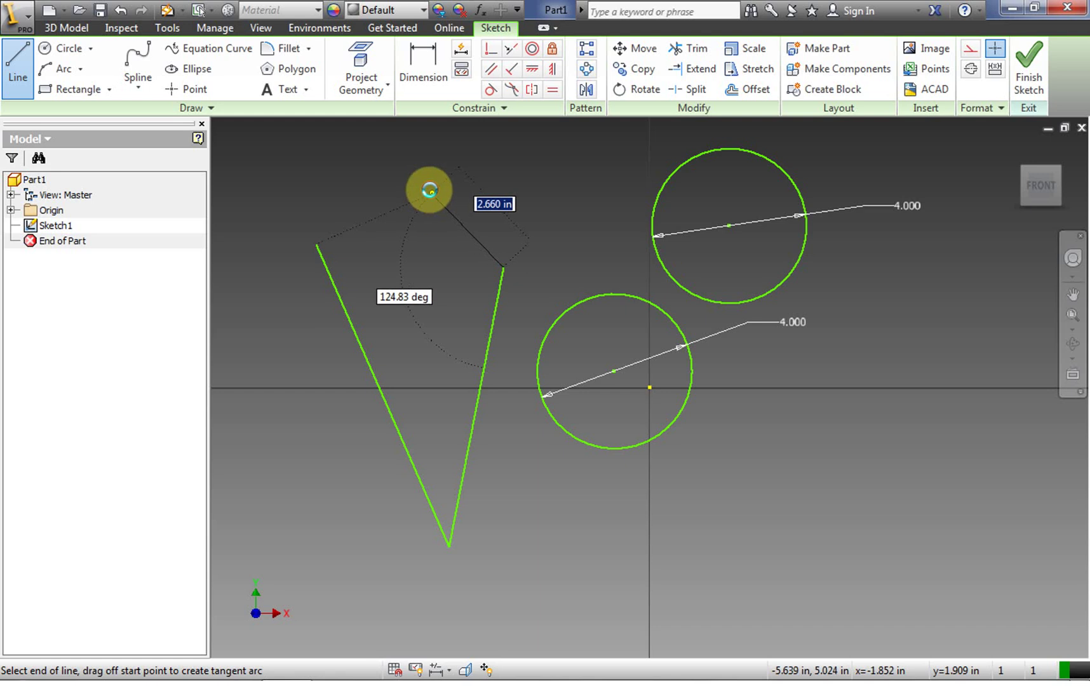
left_click(425, 195)
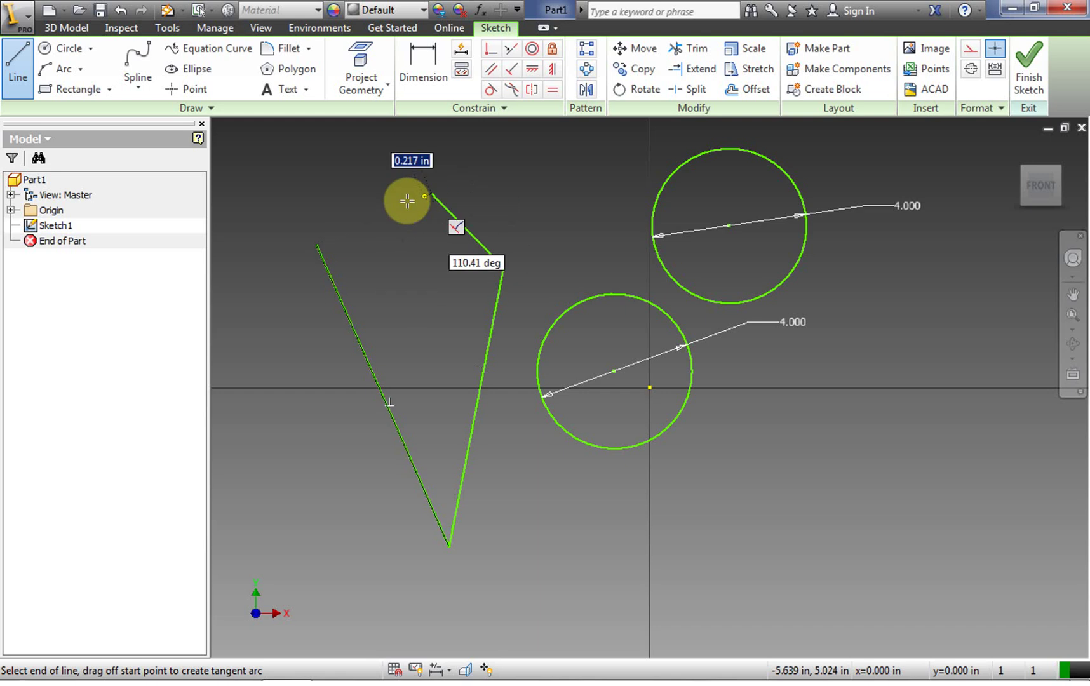
left_click(316, 245)
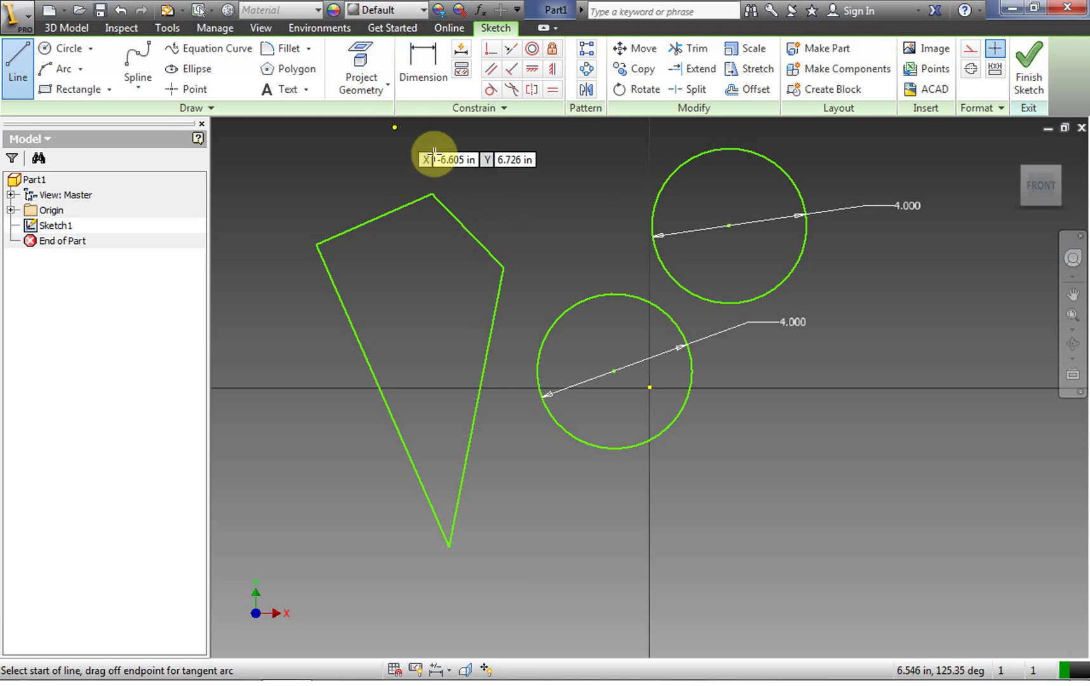
Add an aligned length dimension to the short upper-right side of the four-sided profile without entering a new value.
left_click(428, 75)
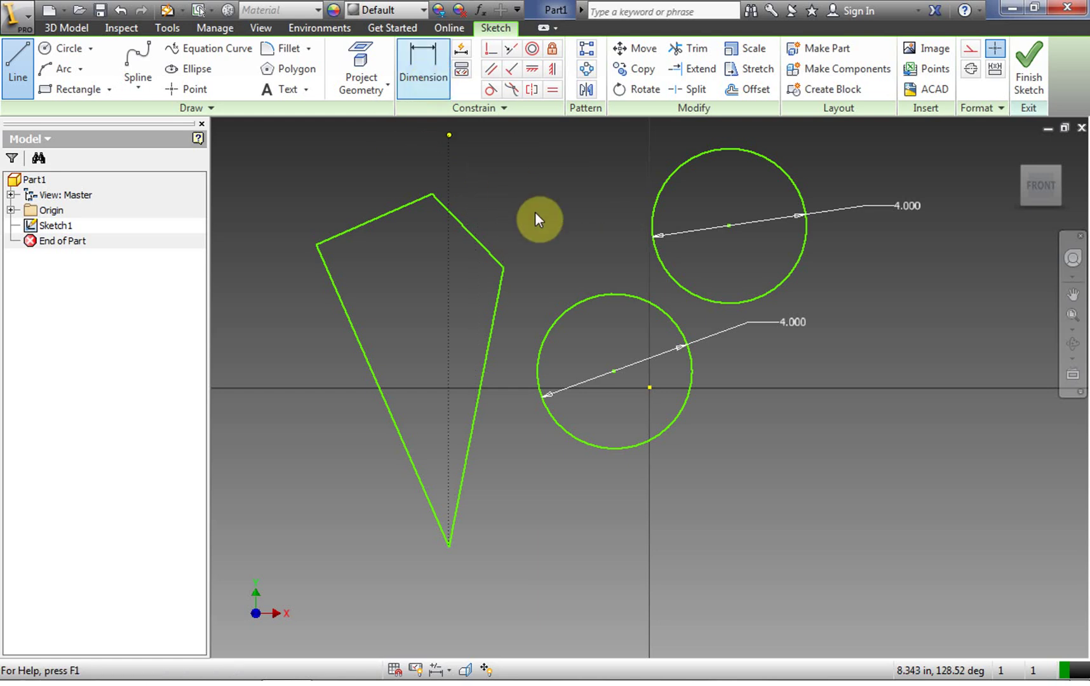
left_click(472, 235)
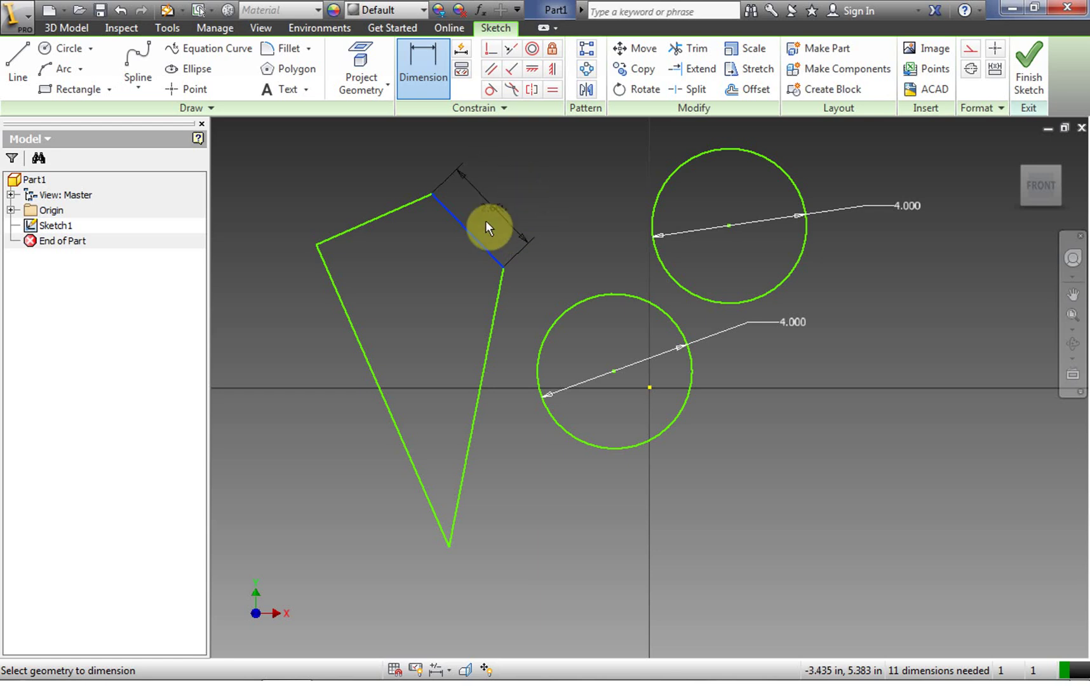
left_click(470, 236)
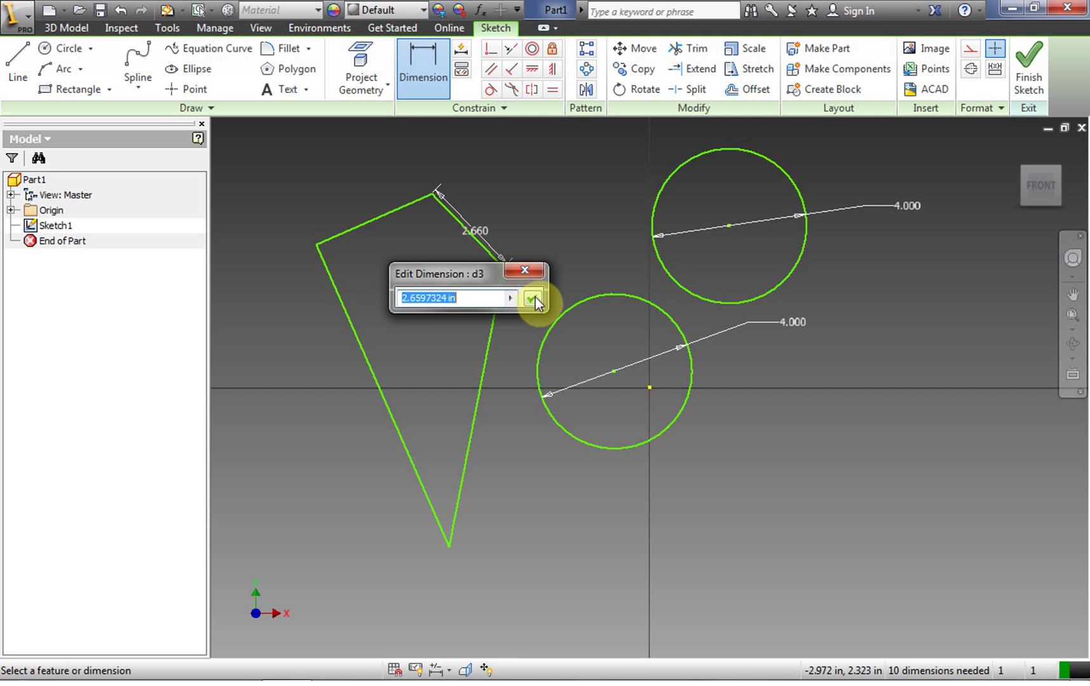
left_click(528, 270)
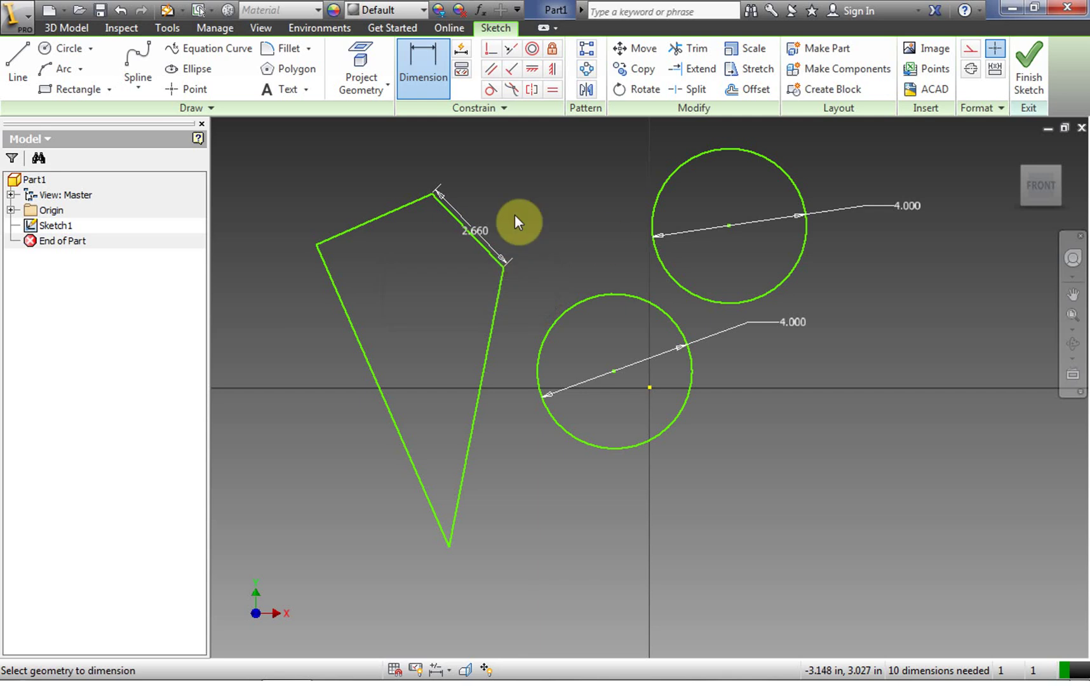
Leave the active sketch command and delete the dimension on the profile's short upper-right side.
right_click(477, 231)
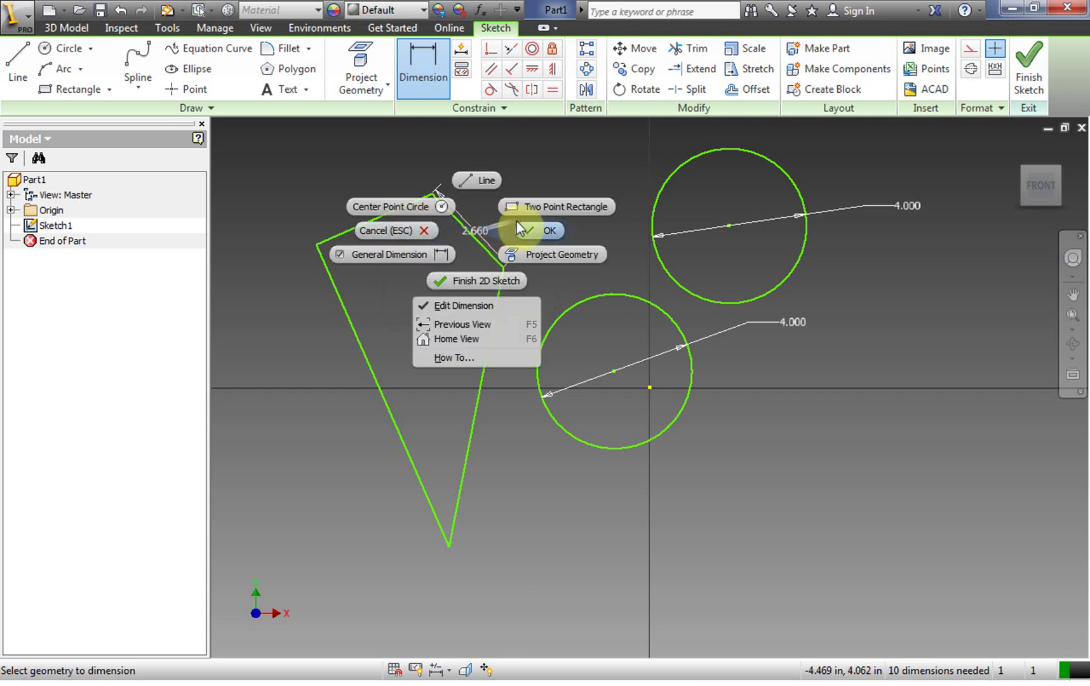
left_click(538, 168)
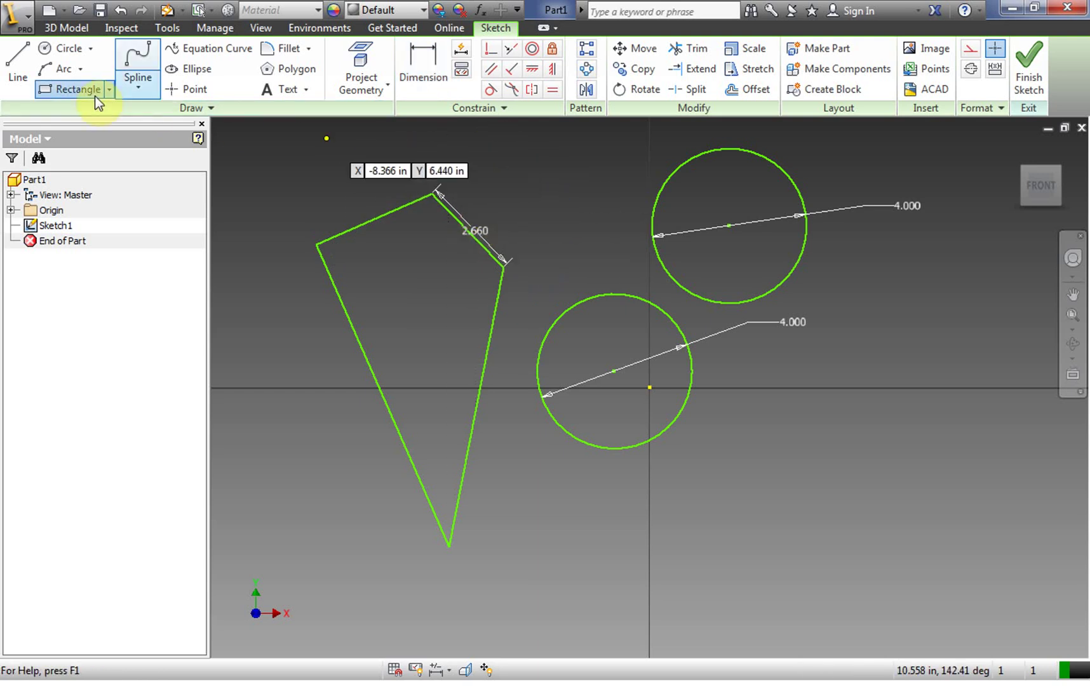
right_click(336, 161)
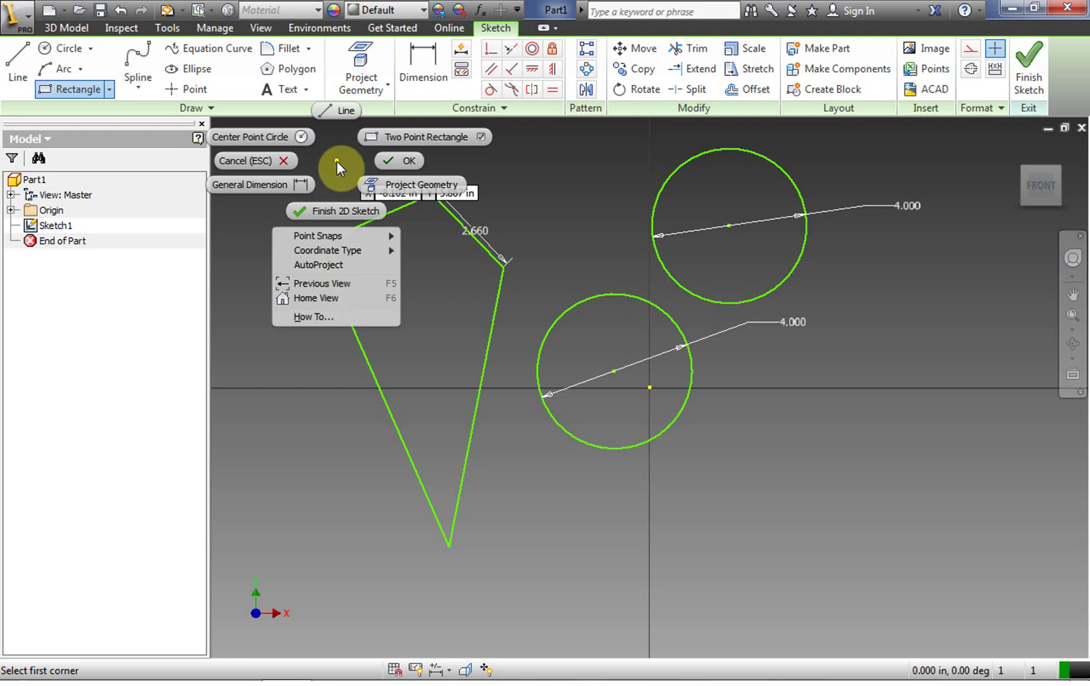
left_click(401, 161)
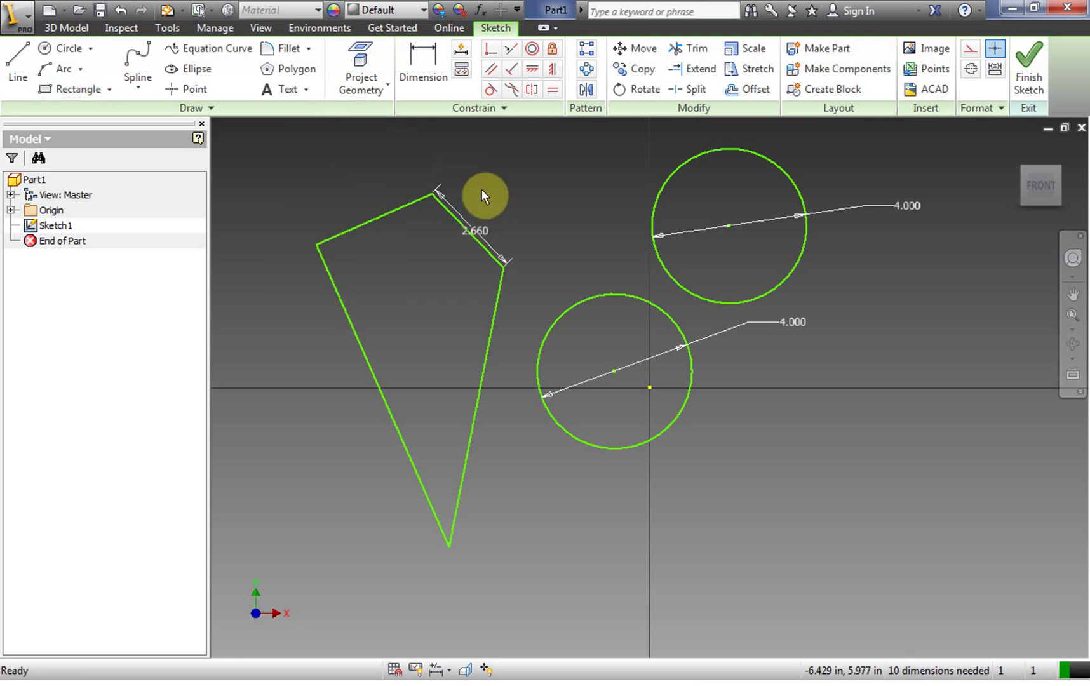
right_click(460, 214)
left_click(458, 166)
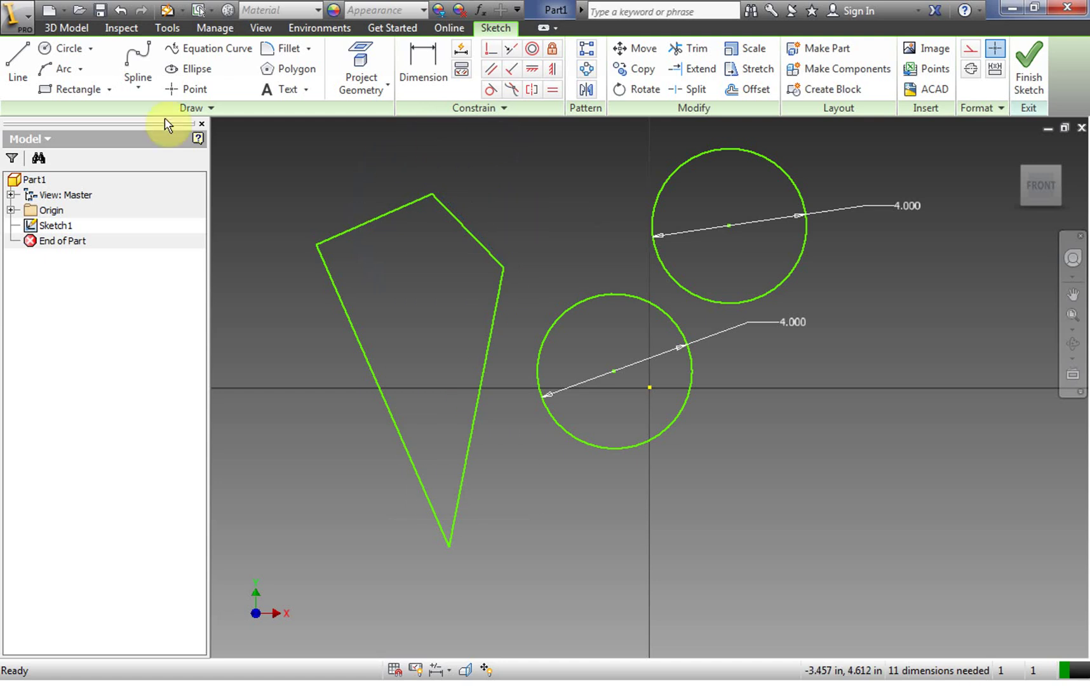
Sketch a two-point rectangle about 6.33 in wide and 3.15 in high, below and right of the circles.
left_click(72, 90)
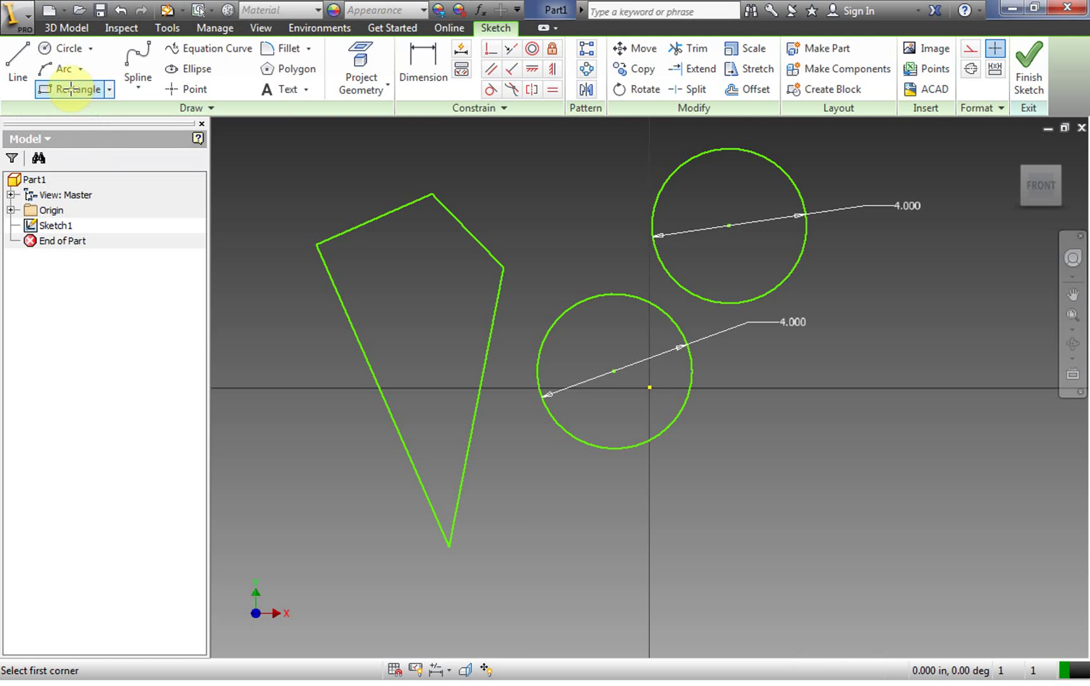
left_click(767, 493)
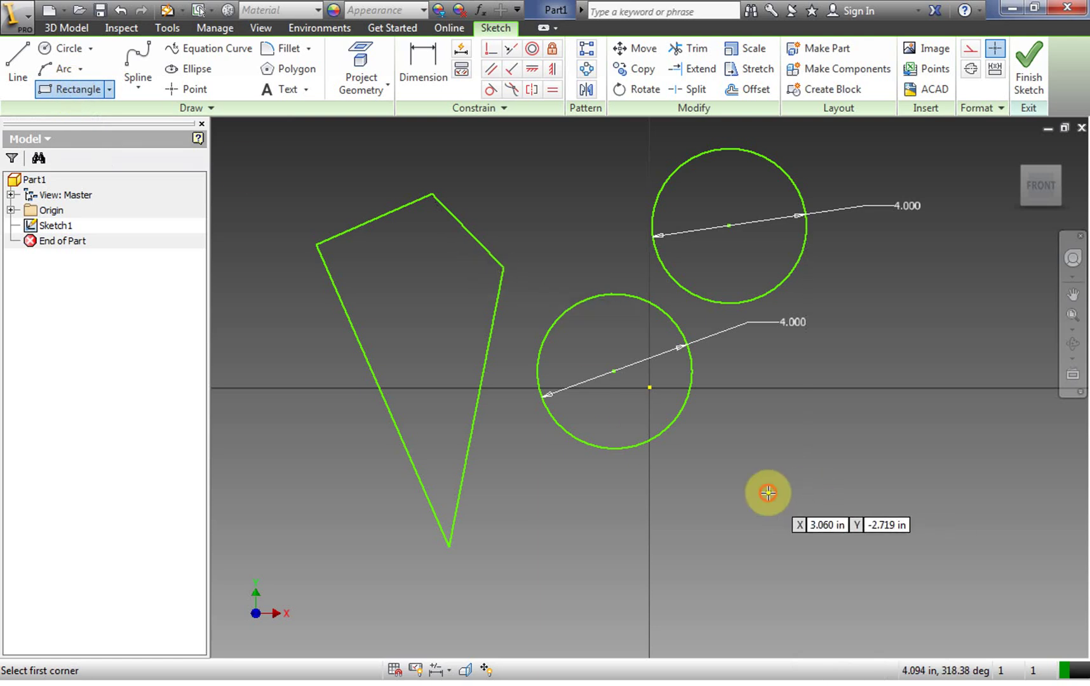
left_click(1012, 369)
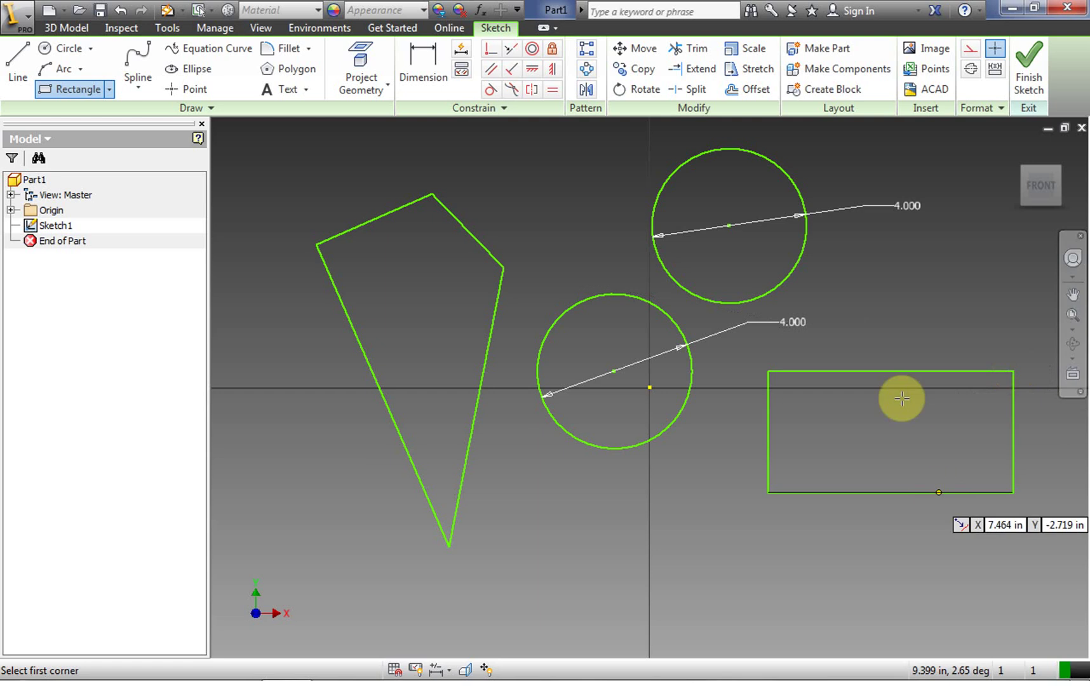
Dimension the rectangle's upper edge with a width of 4 in.
left_click(415, 49)
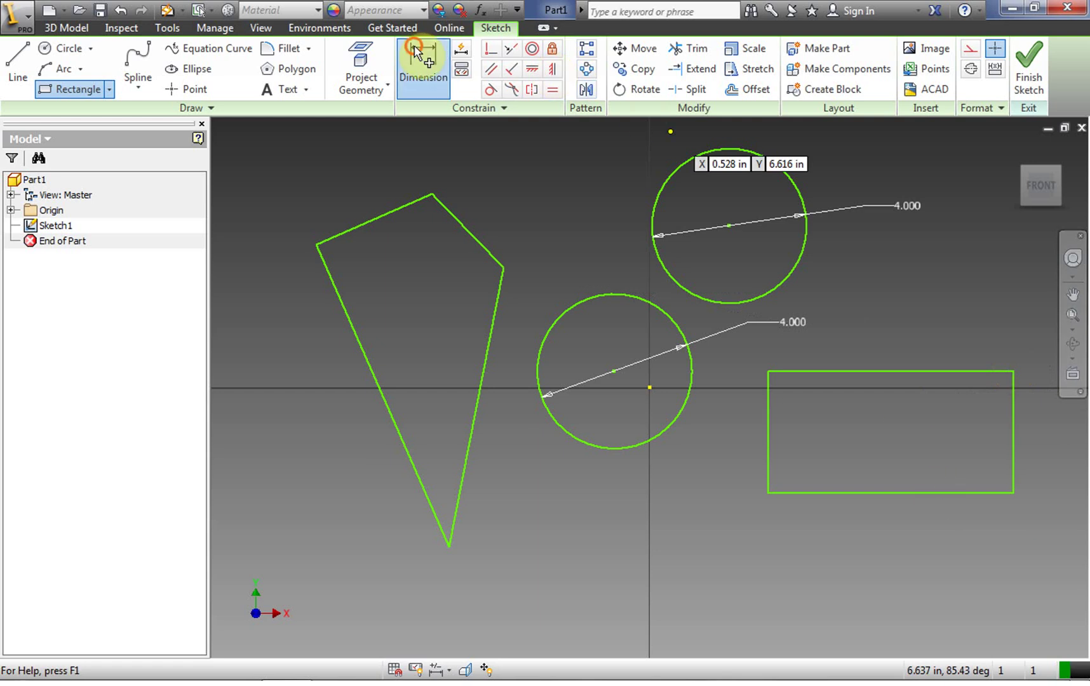
left_click(921, 371)
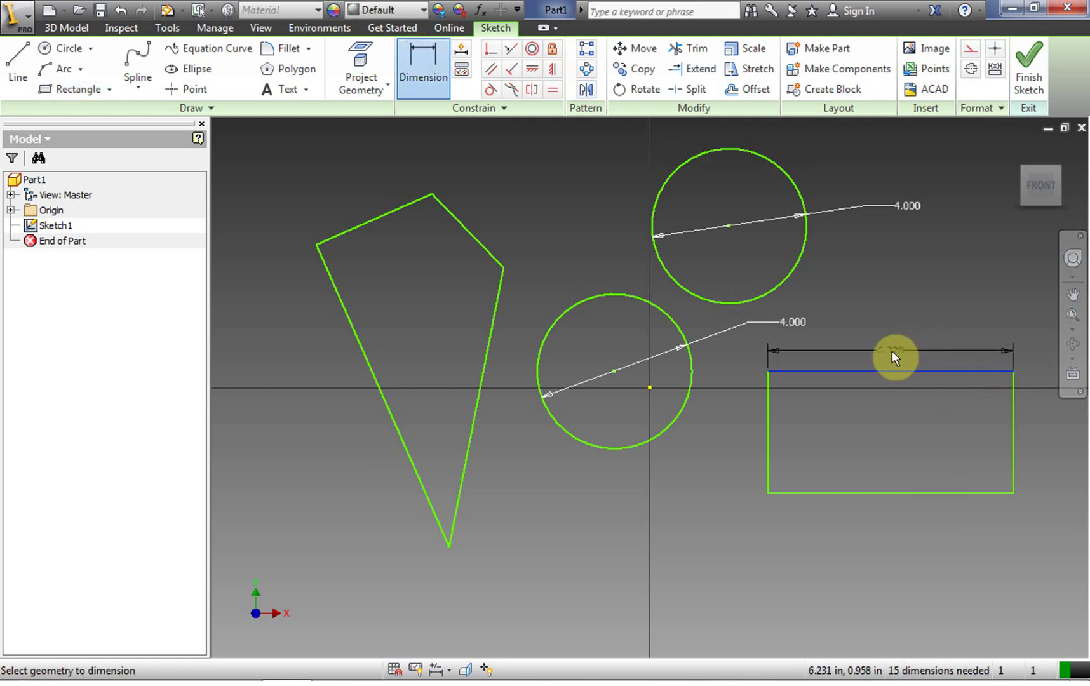
left_click(892, 350)
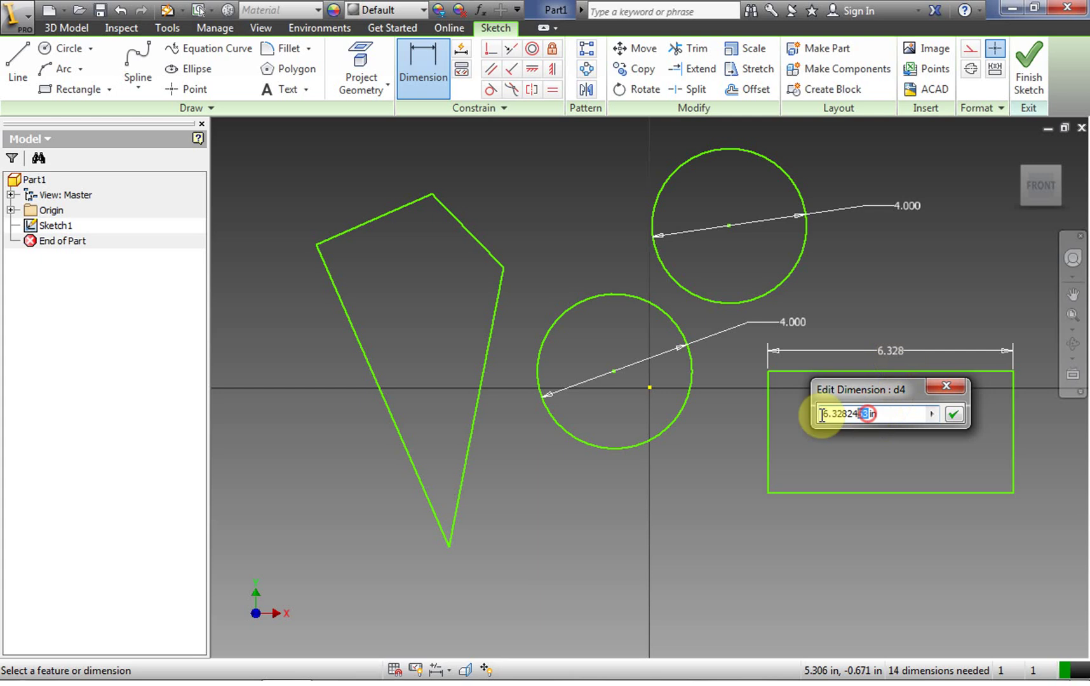
type("4")
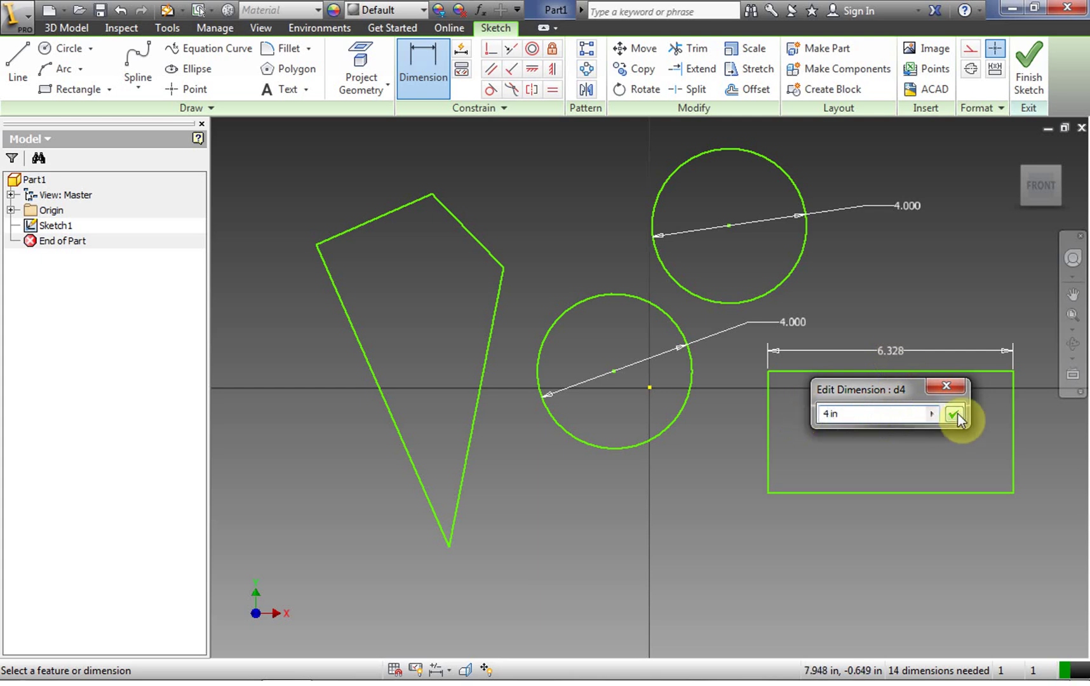
left_click(954, 414)
Dimension the rectangle's right edge with a height of 4 in.
left_click(923, 431)
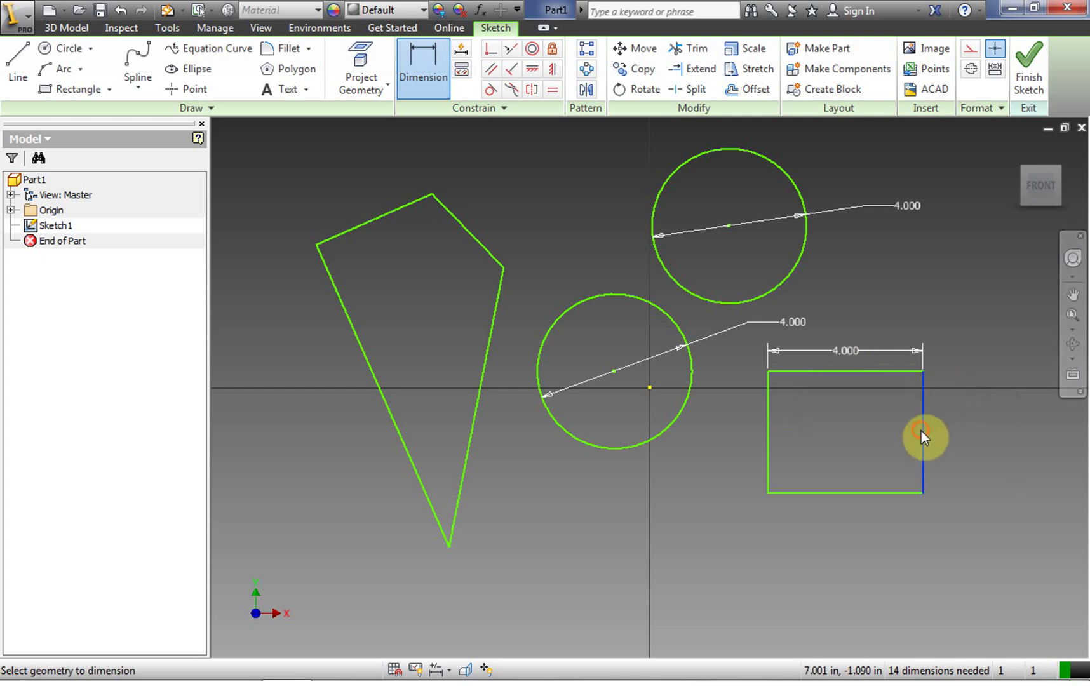
left_click(994, 431)
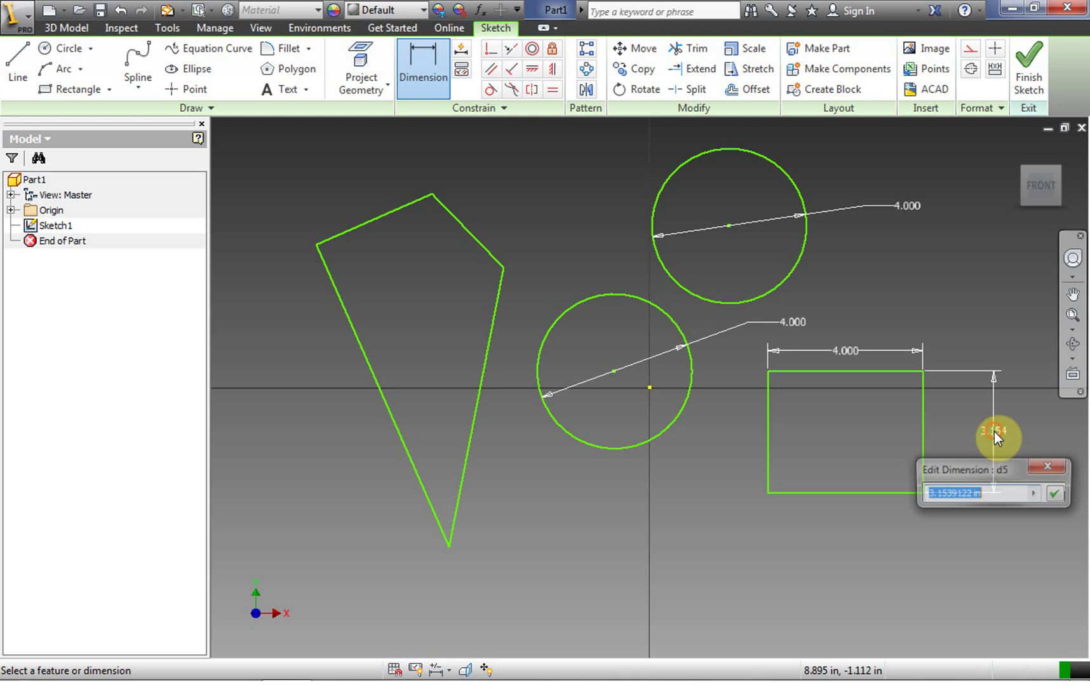
left_click(968, 496)
left_click_drag(952, 497, 892, 503)
type("4")
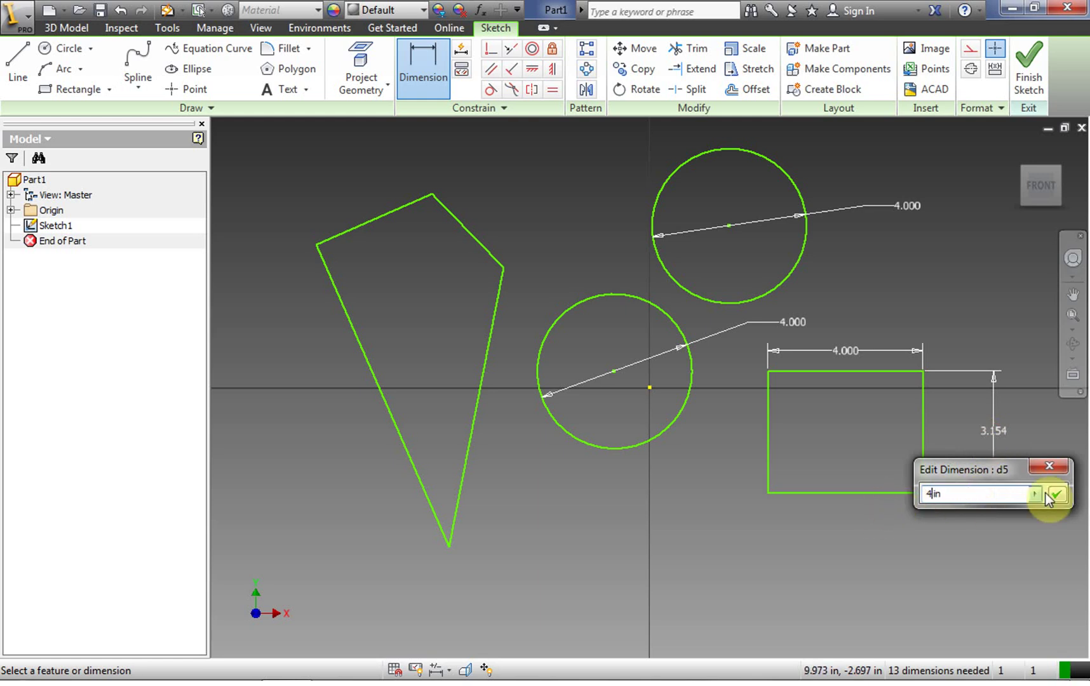
left_click(1058, 495)
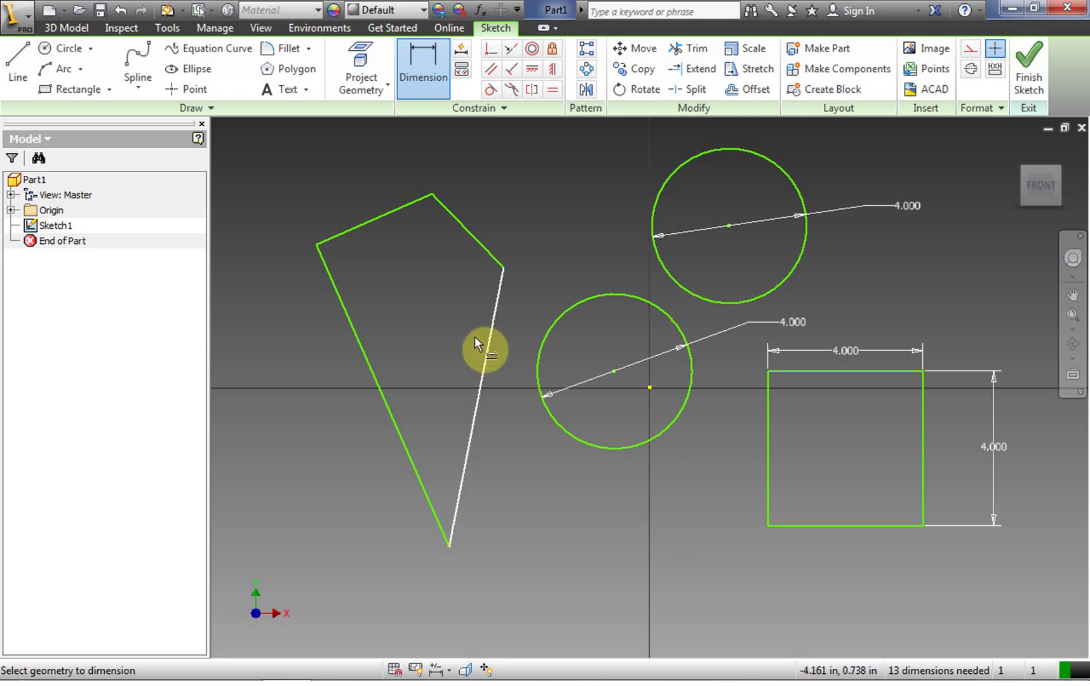
Dimension the upper-left side of the four-sided profile with an aligned length of 4 in.
left_click(370, 220)
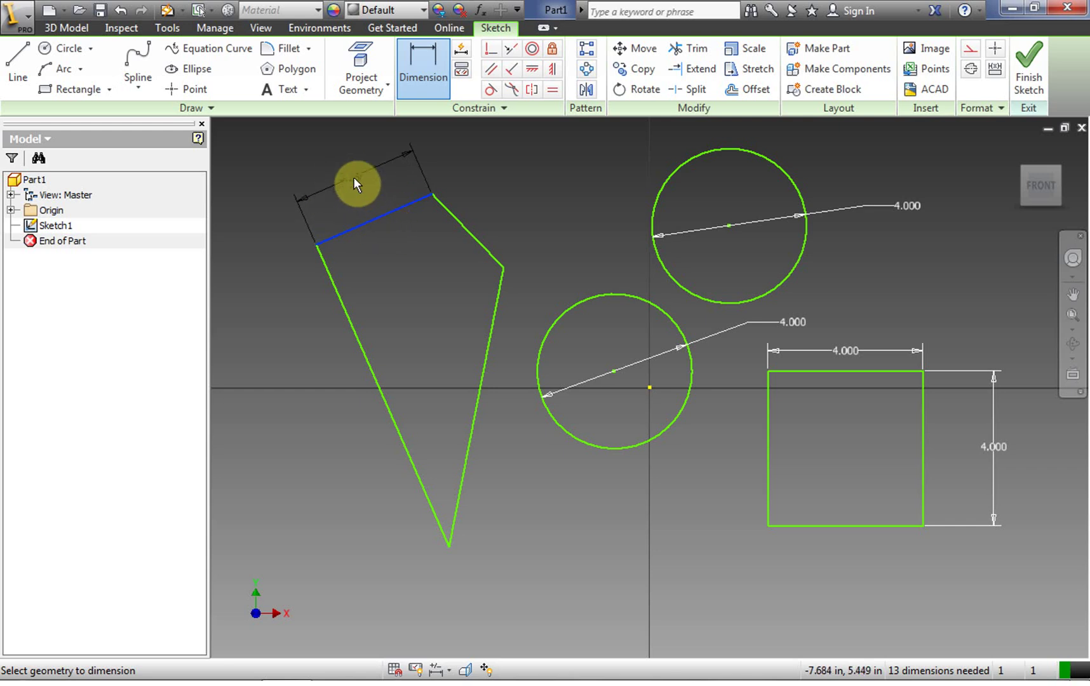
left_click(353, 177)
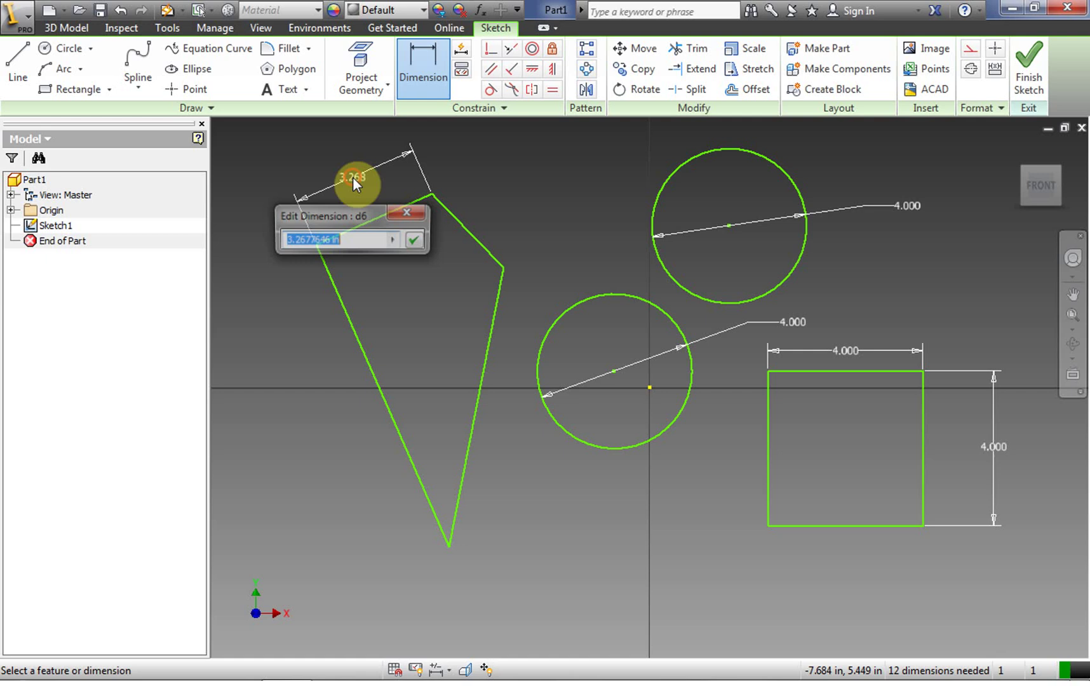
left_click(326, 239)
left_click_drag(275, 239, 283, 237)
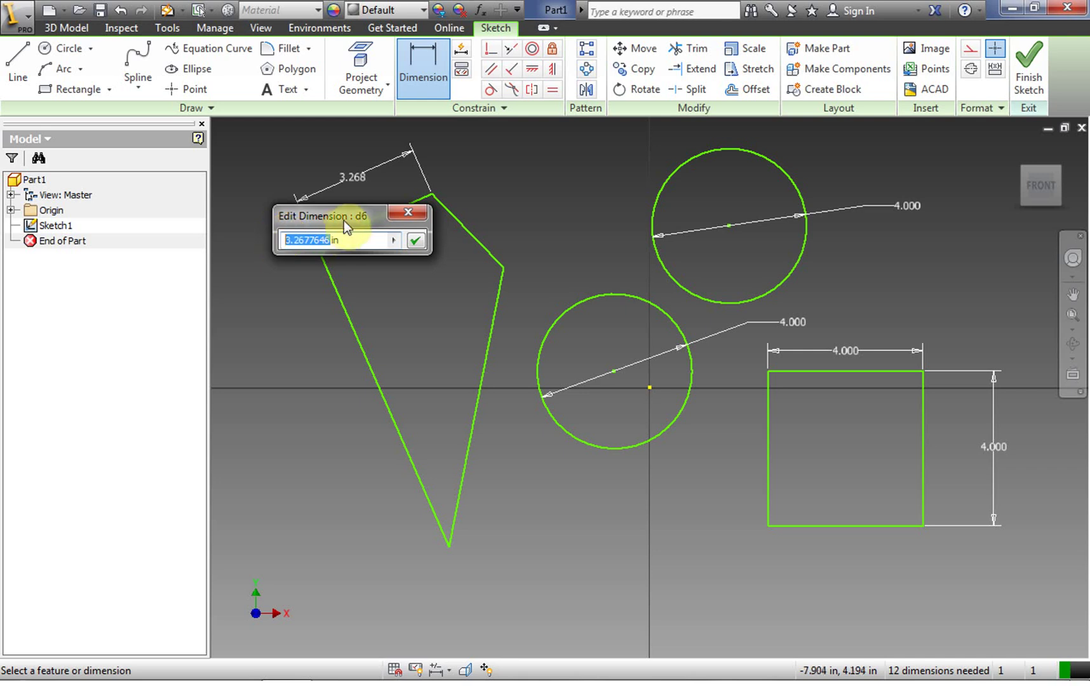
left_click_drag(342, 218, 324, 350)
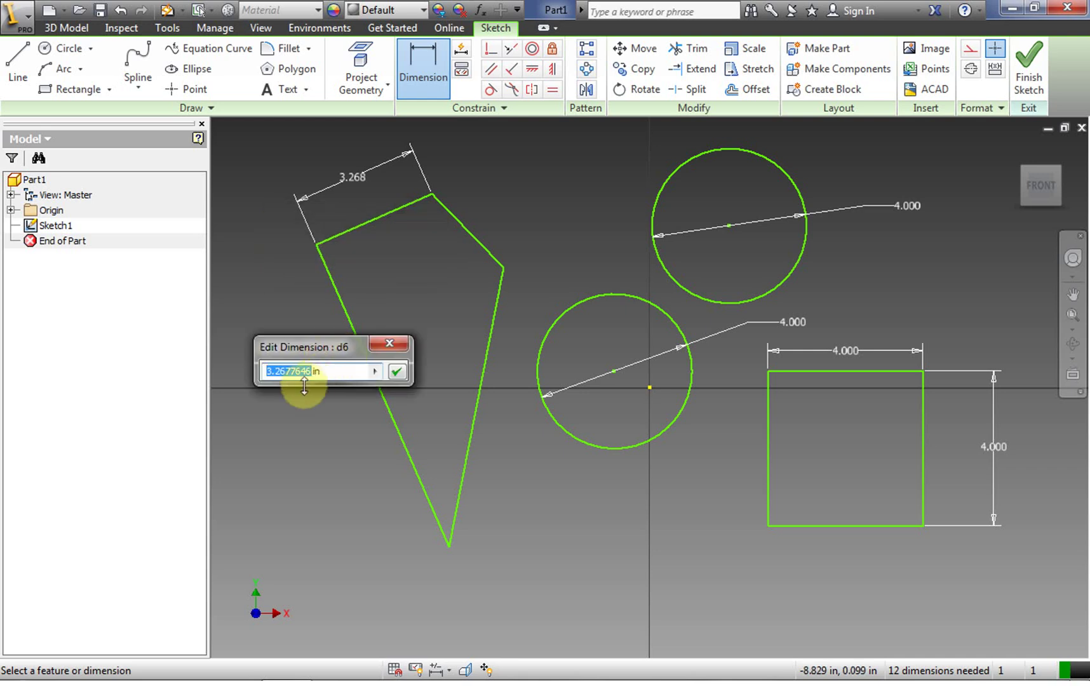
type("4")
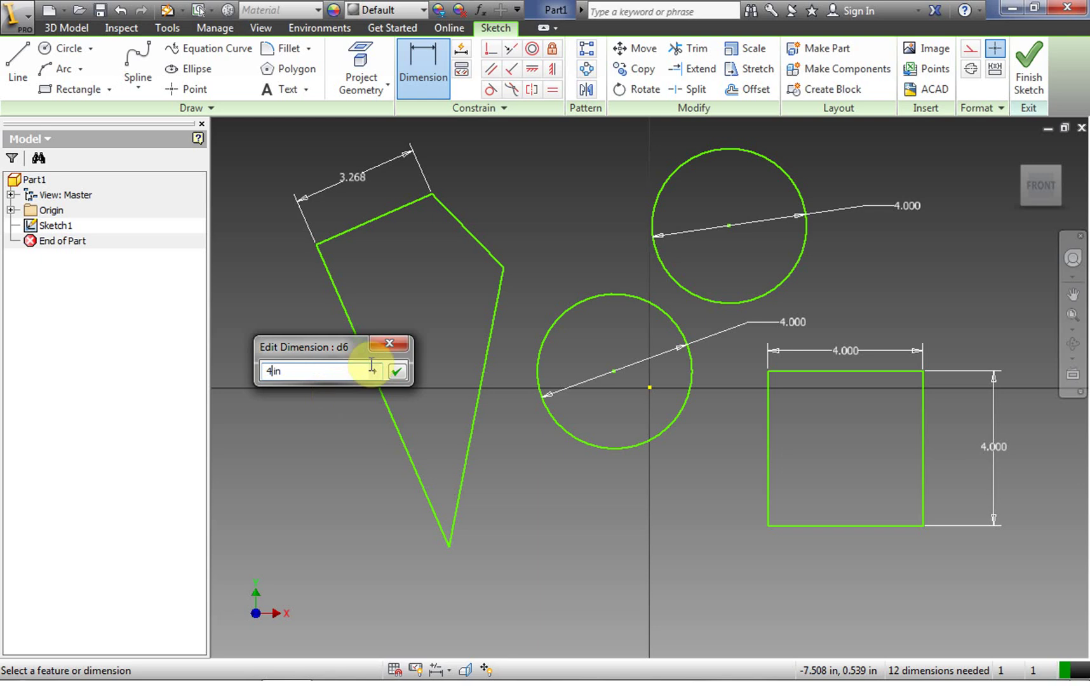
left_click(397, 372)
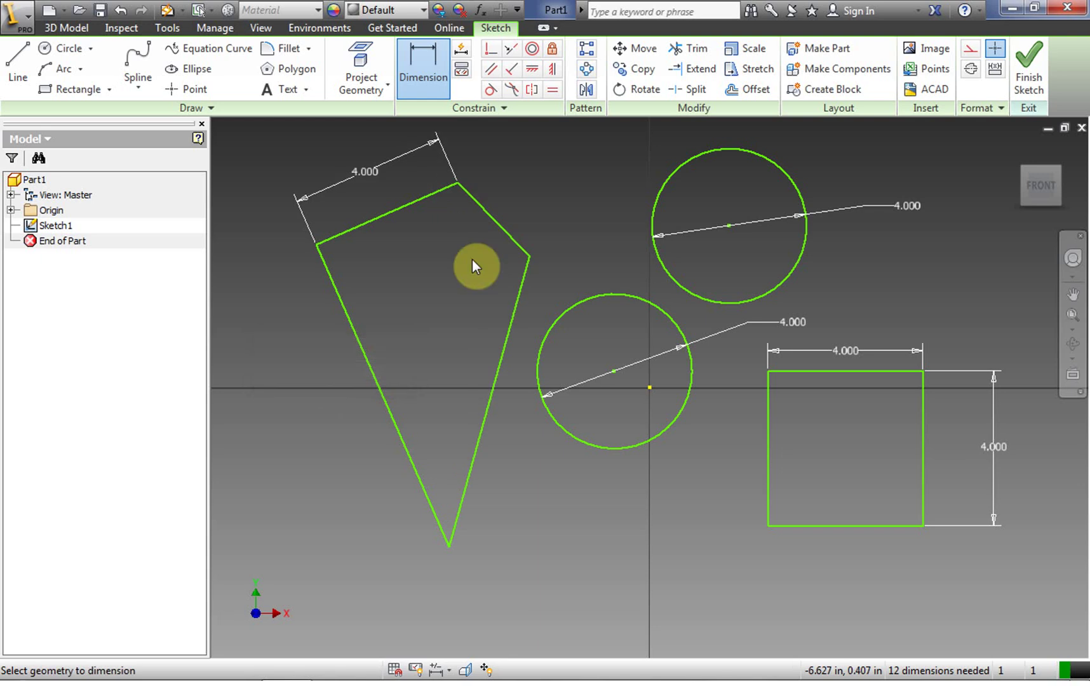
Dimension the short upper-right side of the four-sided profile with an aligned length of 2 in.
left_click(490, 217)
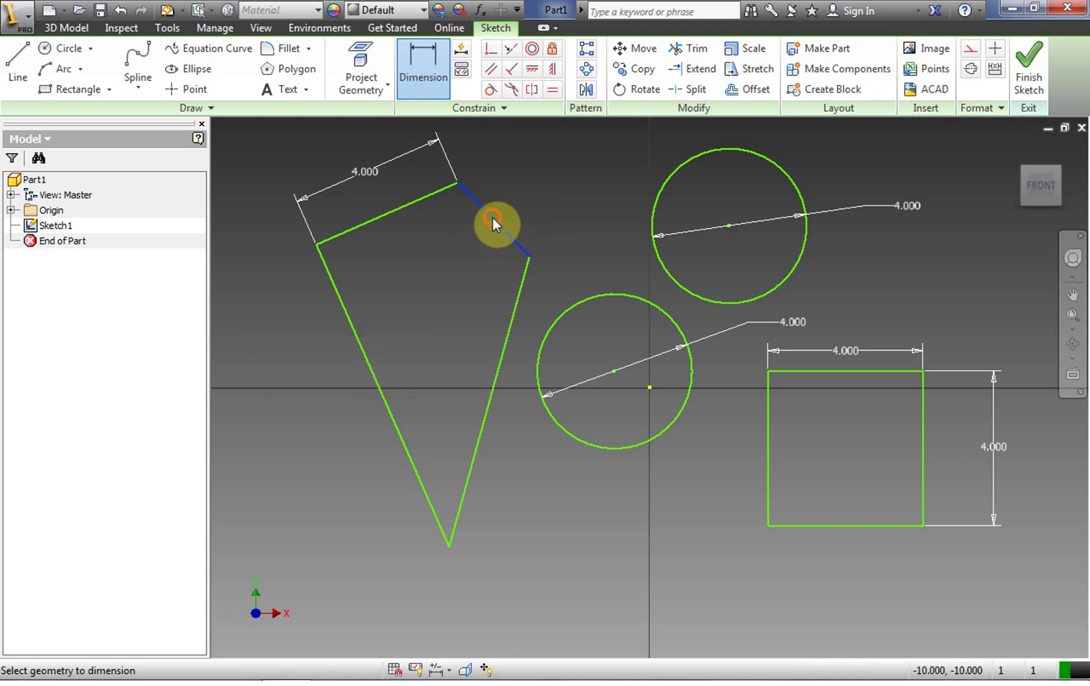
left_click(547, 191)
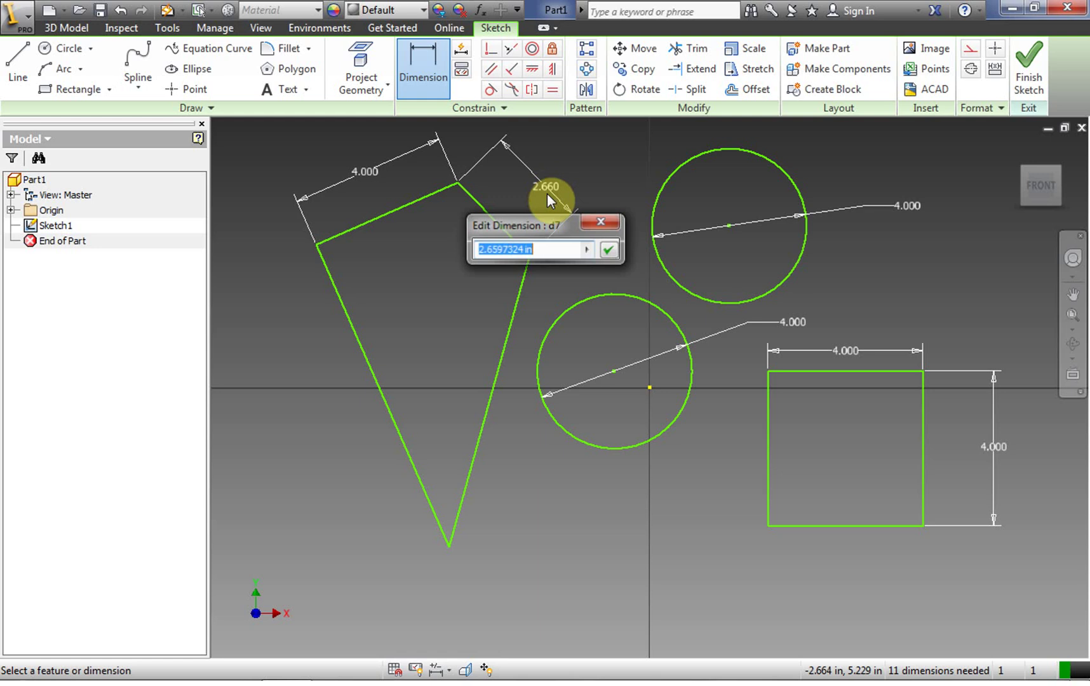
left_click(520, 249)
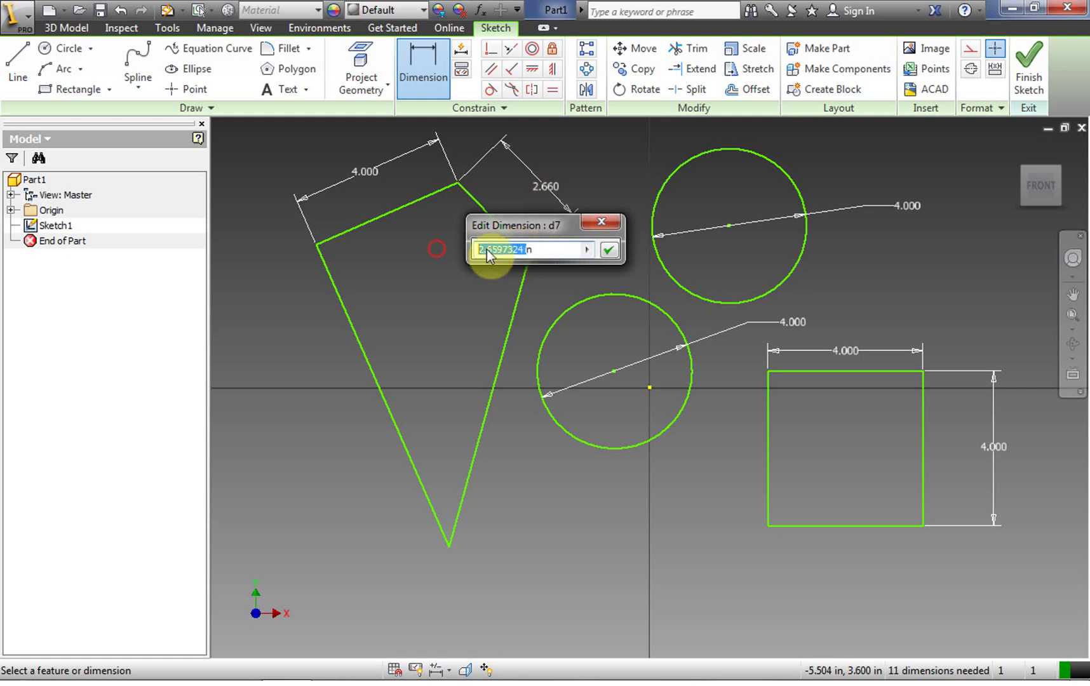
left_click_drag(523, 249, 446, 254)
type("2")
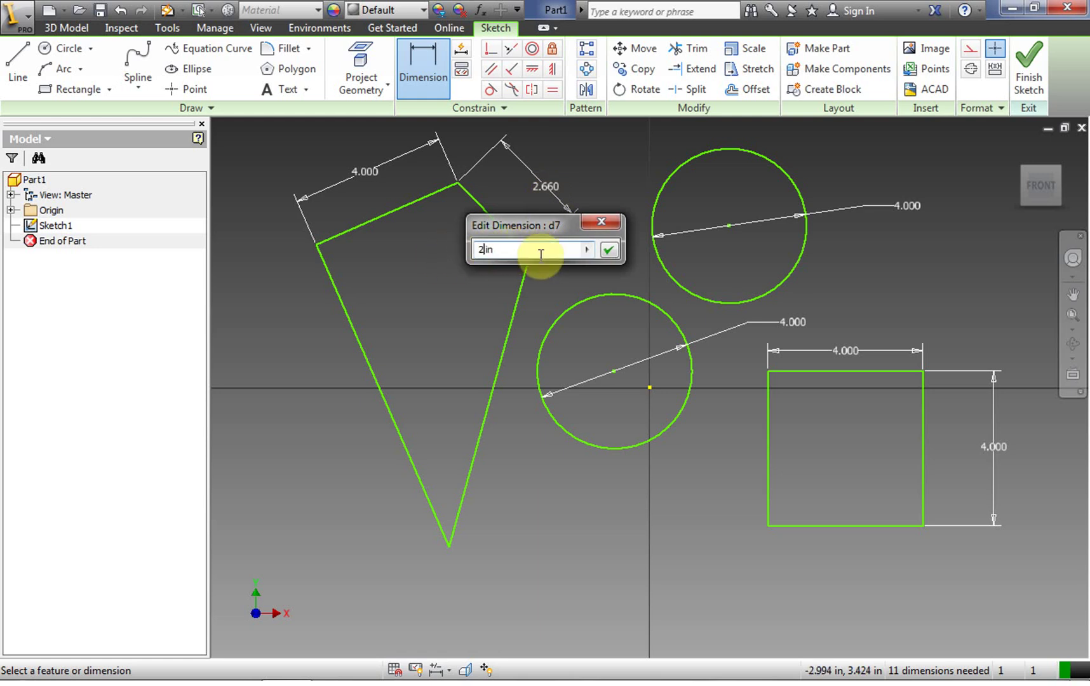
left_click(609, 250)
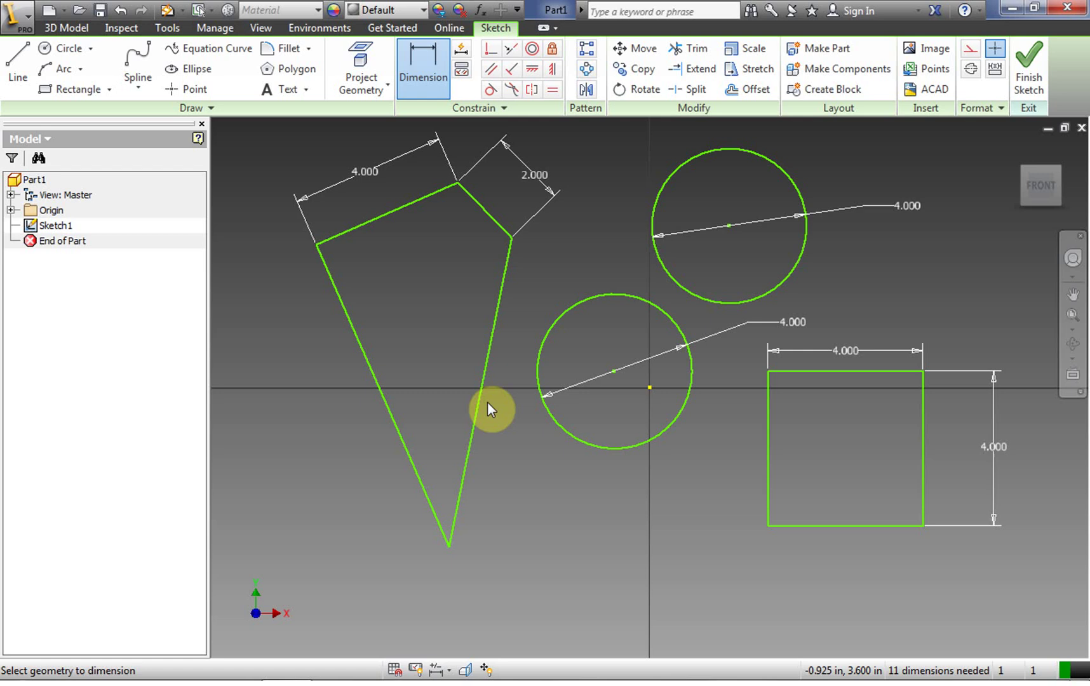
Dimension the long left side of the four-sided profile with an aligned length of 3 in.
left_click(390, 411)
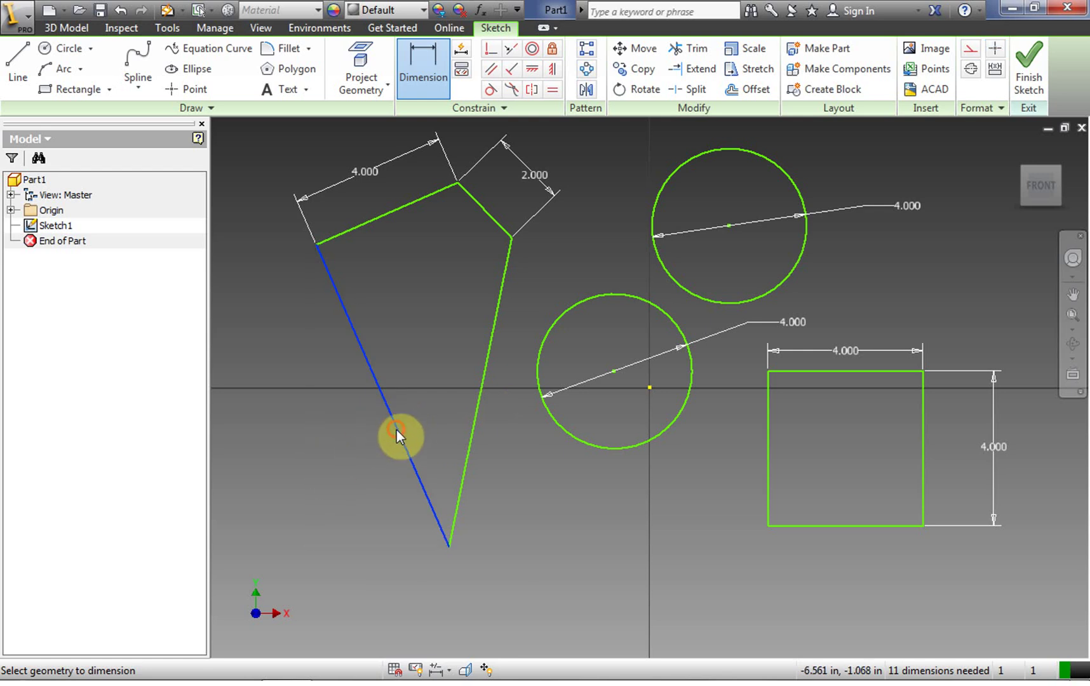
left_click(310, 455)
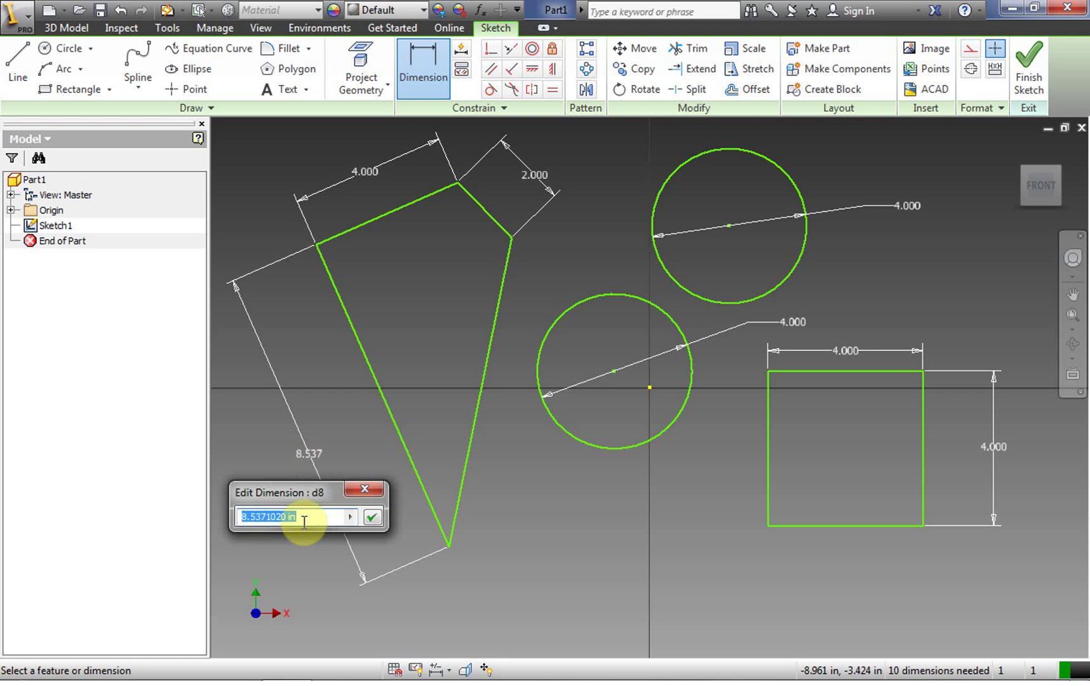
left_click_drag(287, 517, 178, 539)
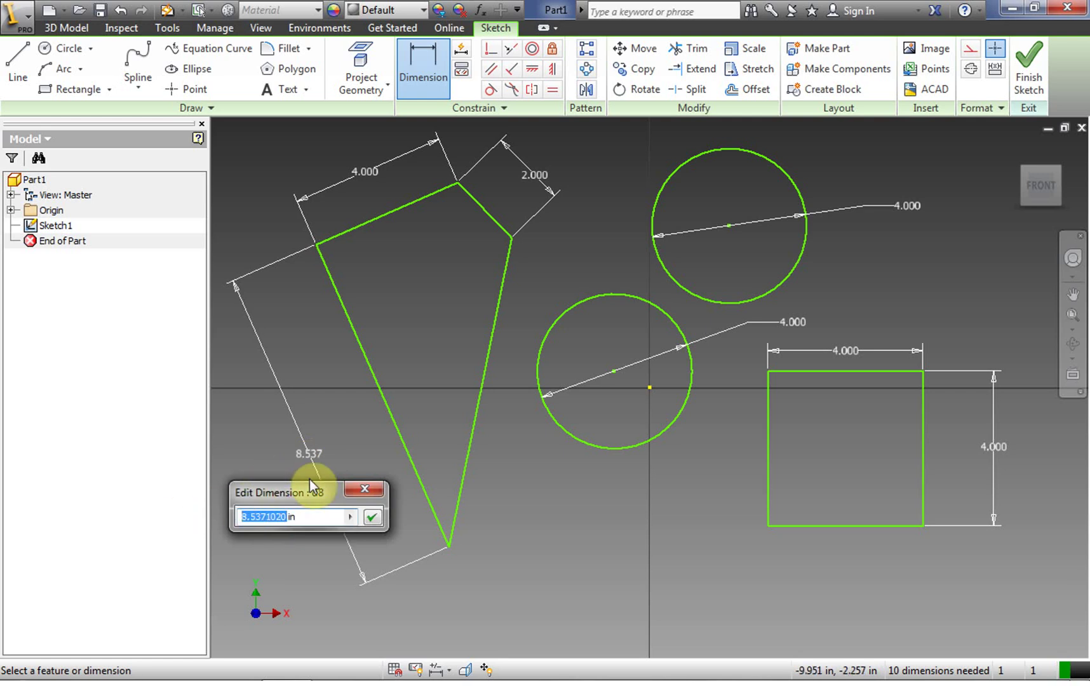
type("3")
left_click(374, 517)
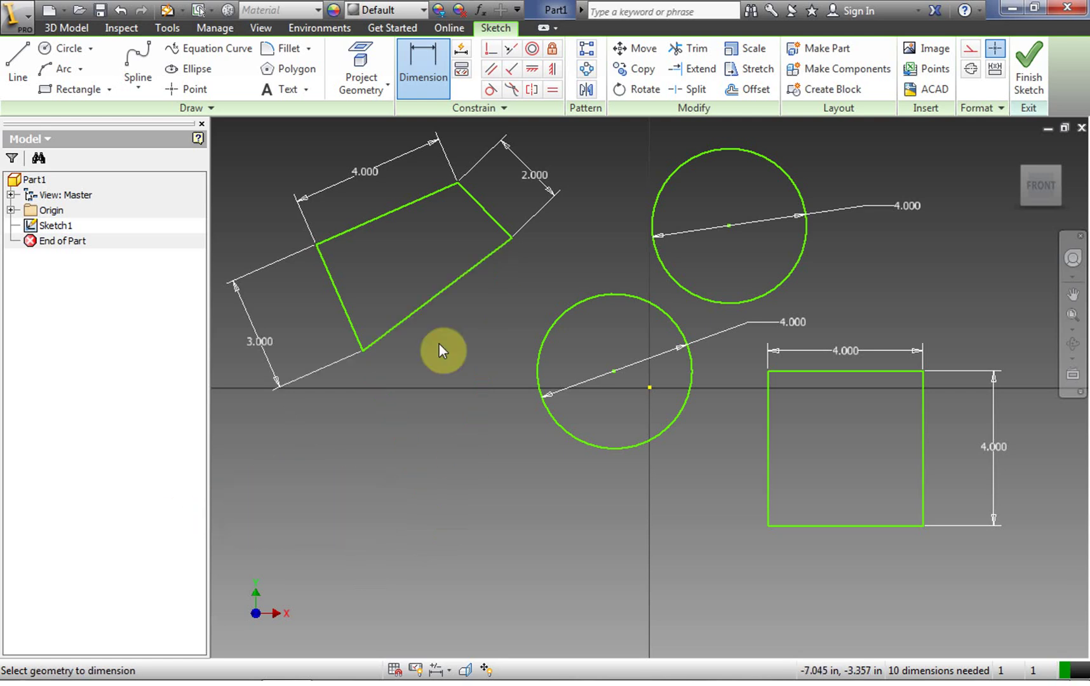
Dimension the long lower-right side of the four-sided profile with an aligned length of 4 in.
left_click(425, 305)
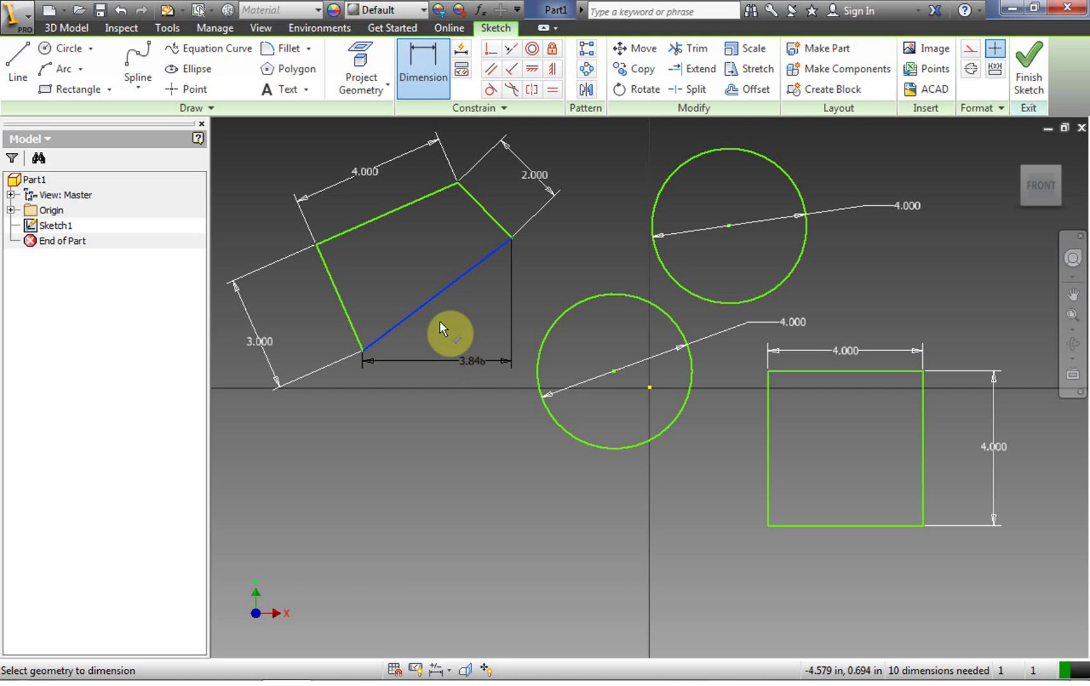
left_click(464, 344)
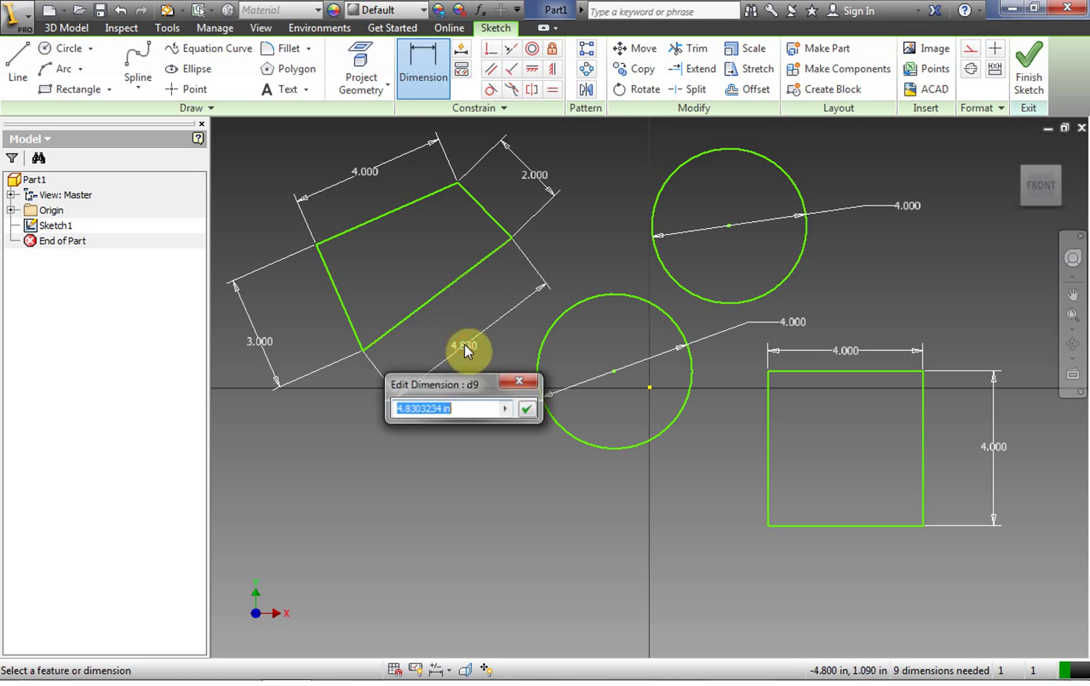
double_click(419, 408)
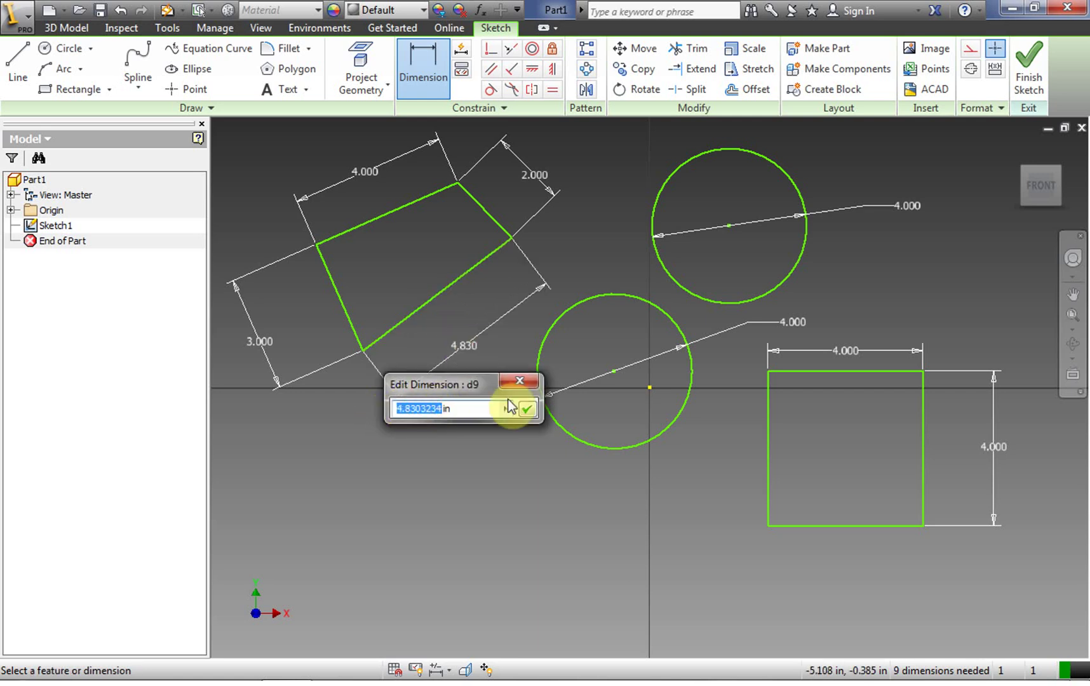
type("4")
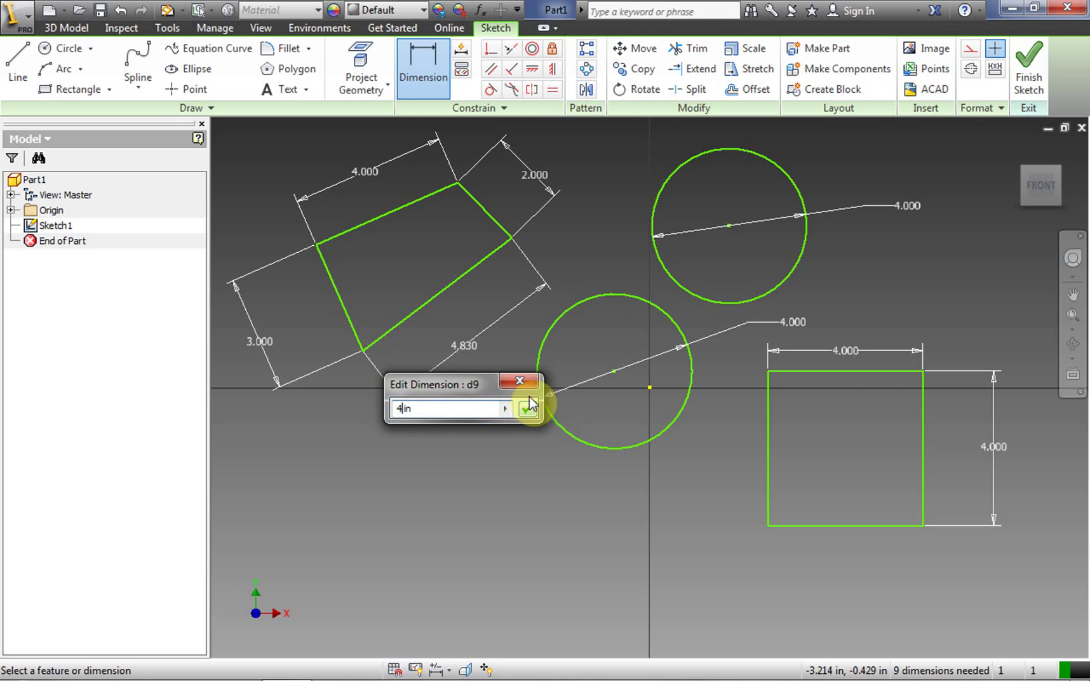
left_click(529, 408)
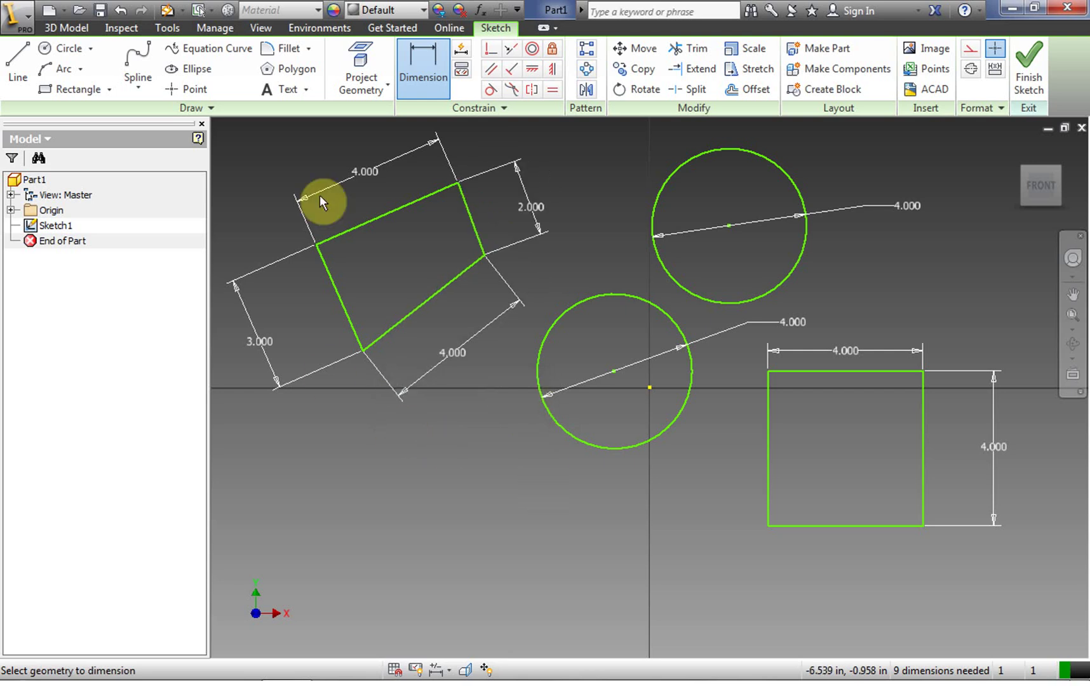
Sketch an upward-bulging three-point arc below the four-sided profile, with level endpoints about 5.87 in apart and a radius of about 3.7 in.
left_click(66, 74)
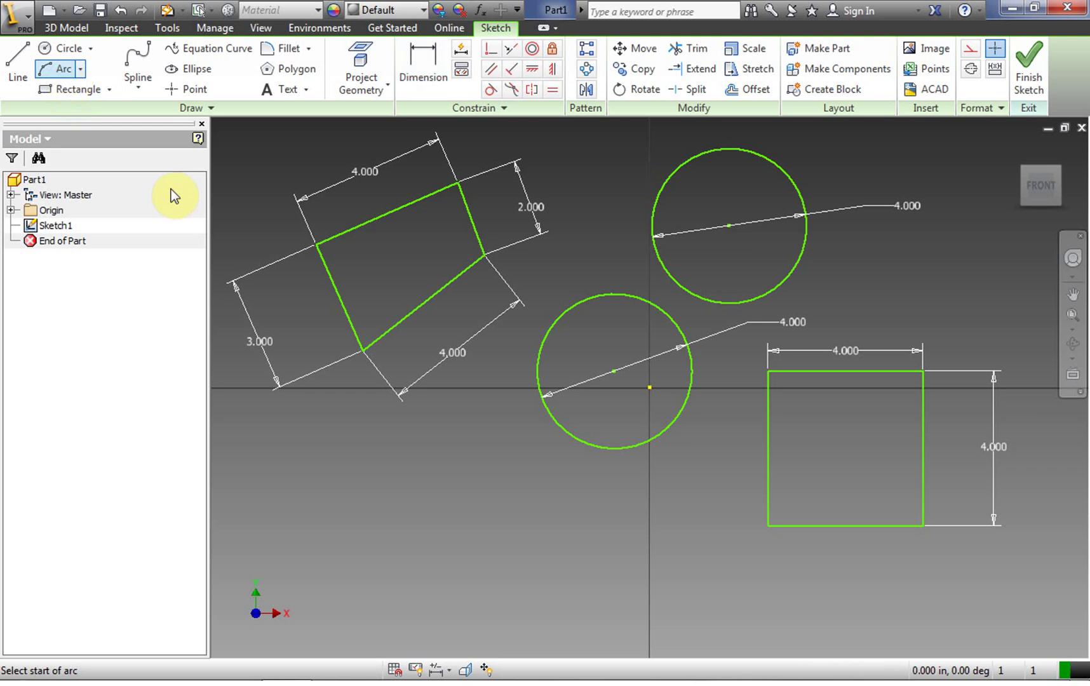
left_click(309, 549)
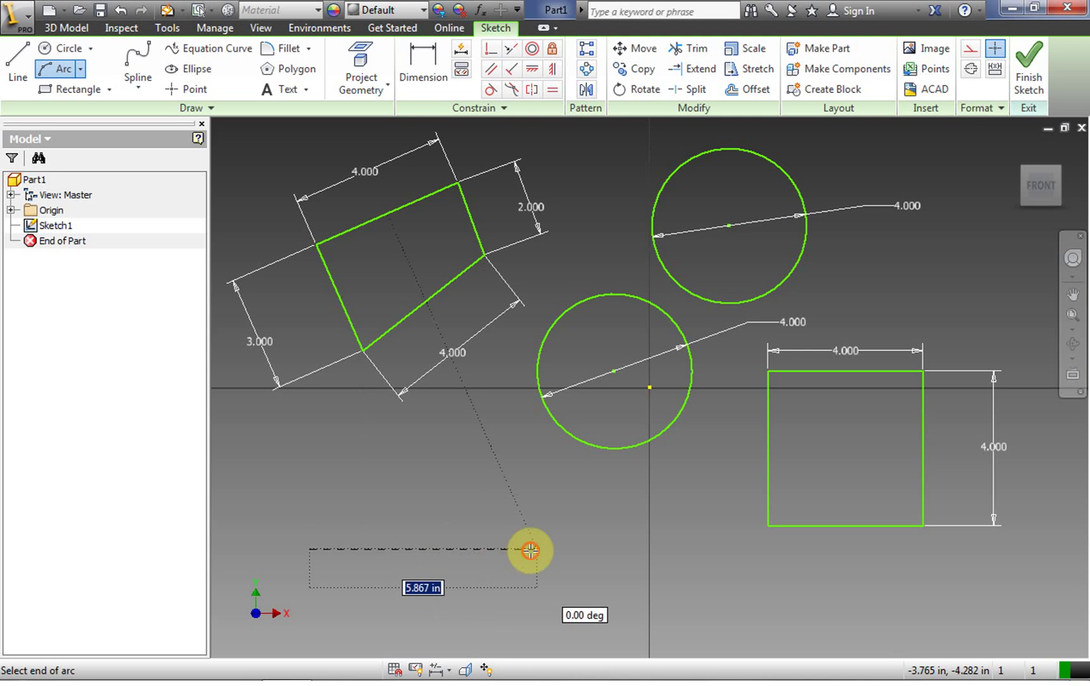
left_click(535, 548)
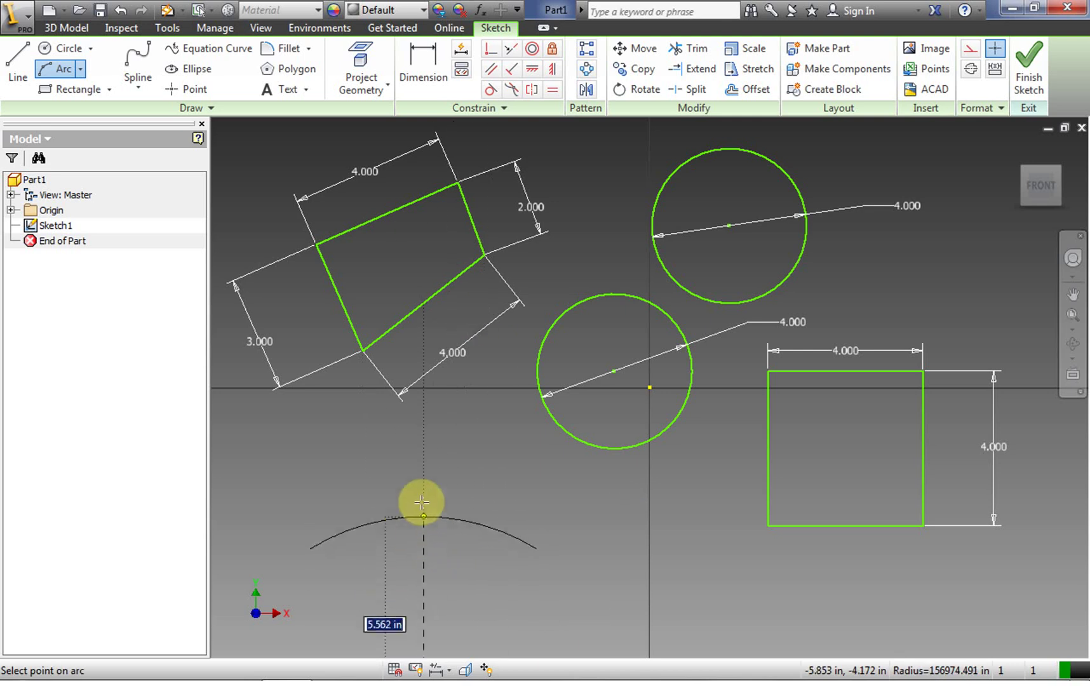
left_click(424, 493)
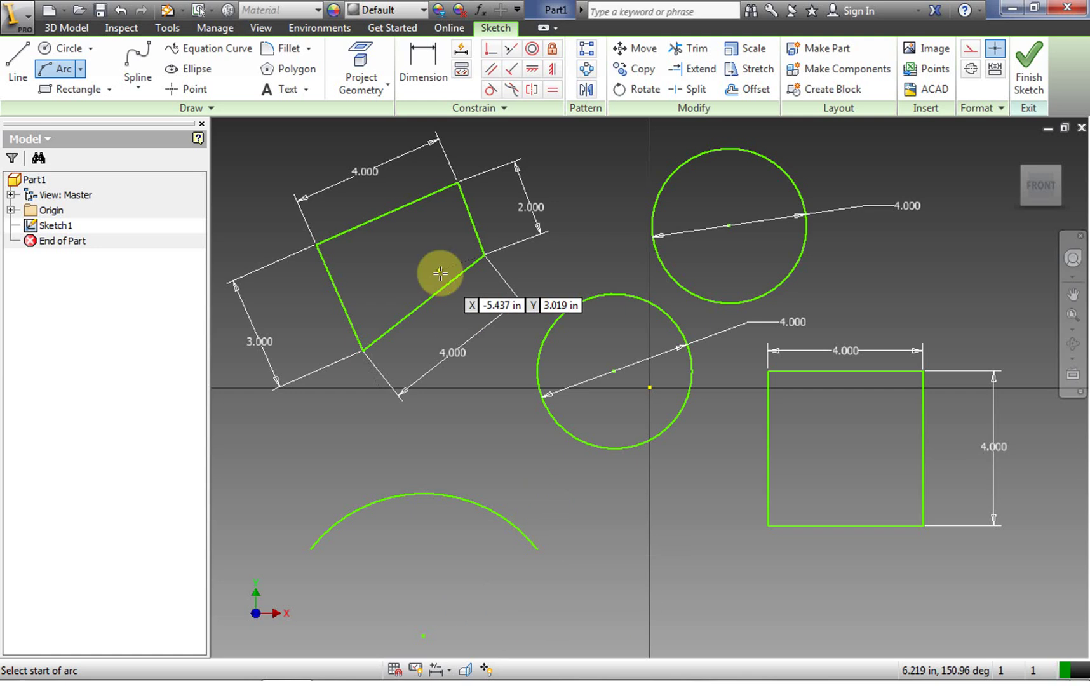
Place a radius dimension on the arc at its drawn size and delete that dimension again.
left_click(425, 81)
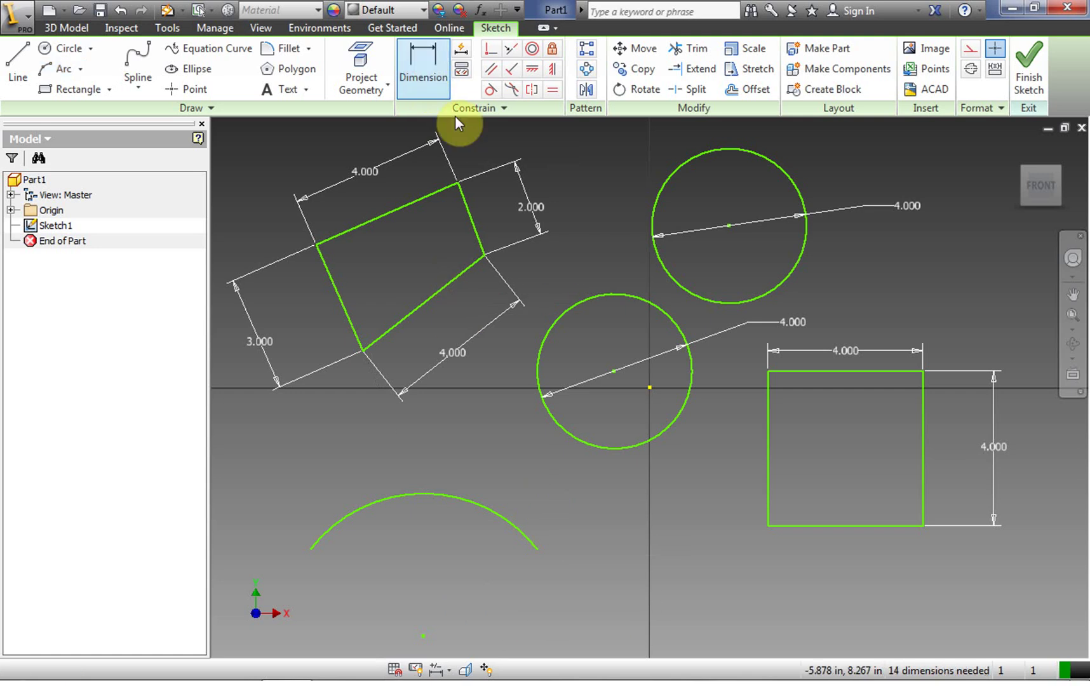
left_click(465, 497)
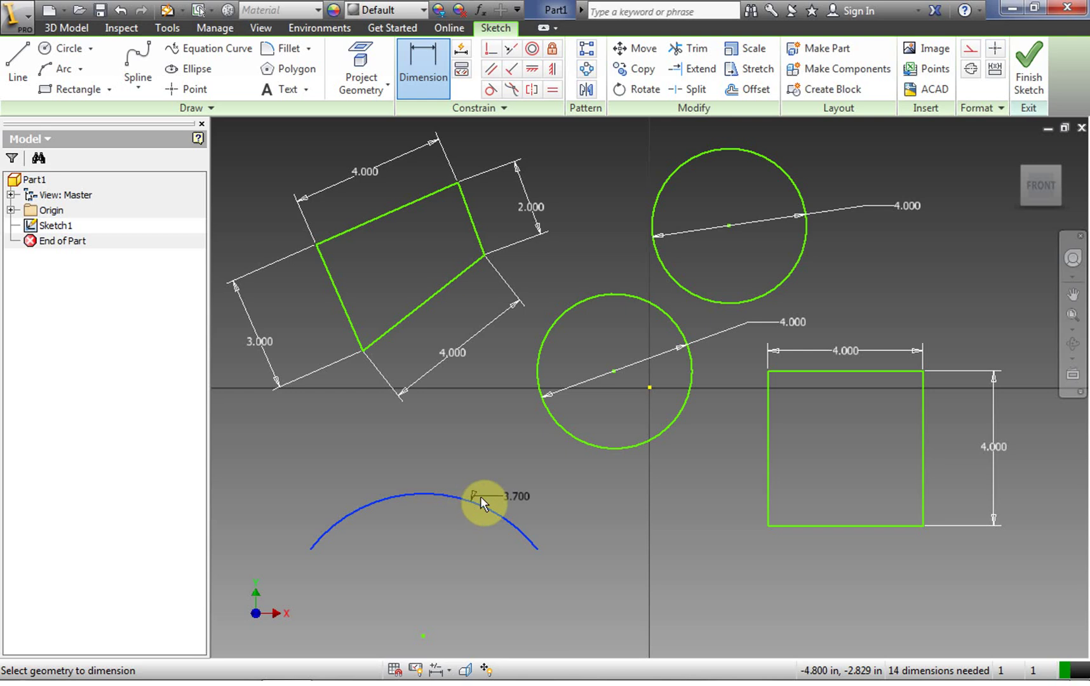
left_click(577, 478)
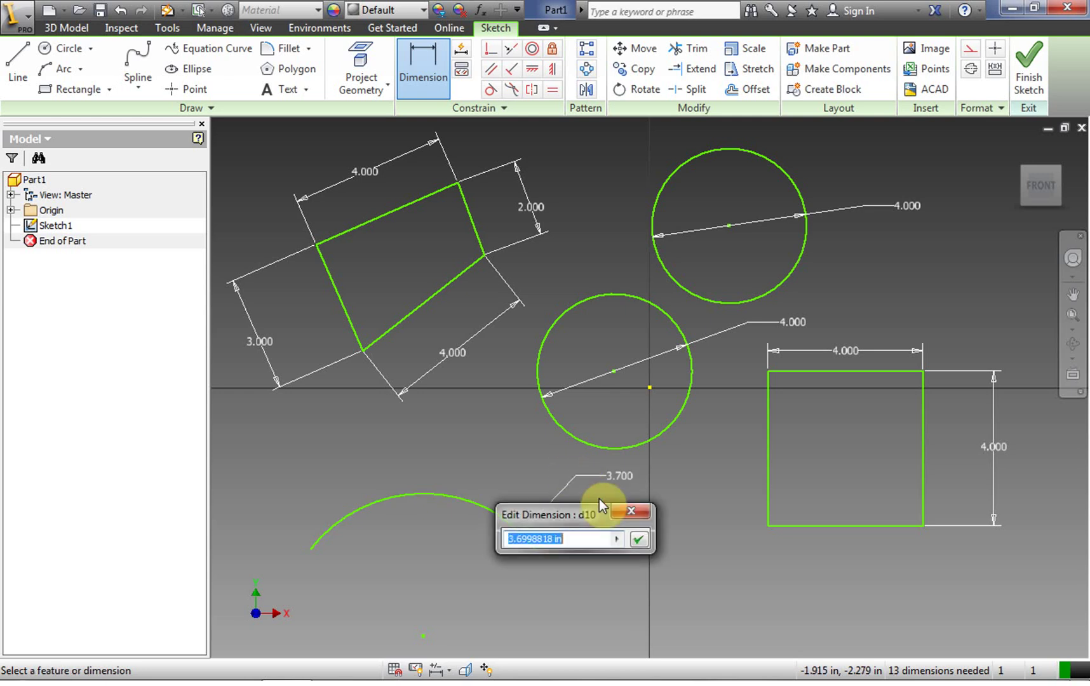
left_click(640, 477)
right_click(615, 479)
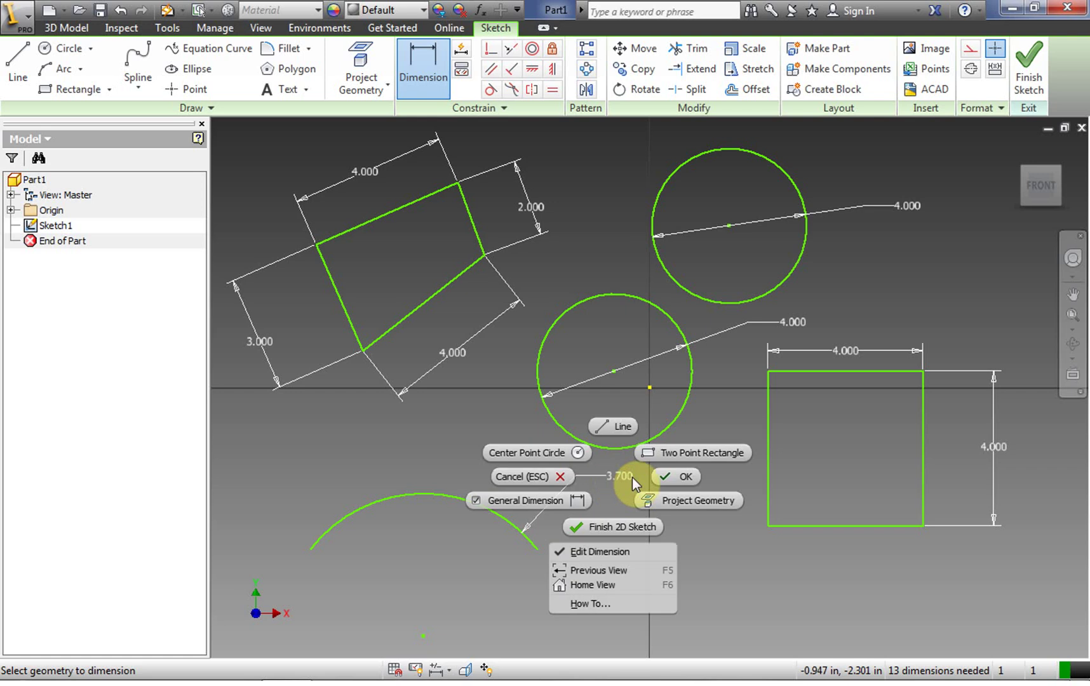
left_click(665, 478)
right_click(617, 479)
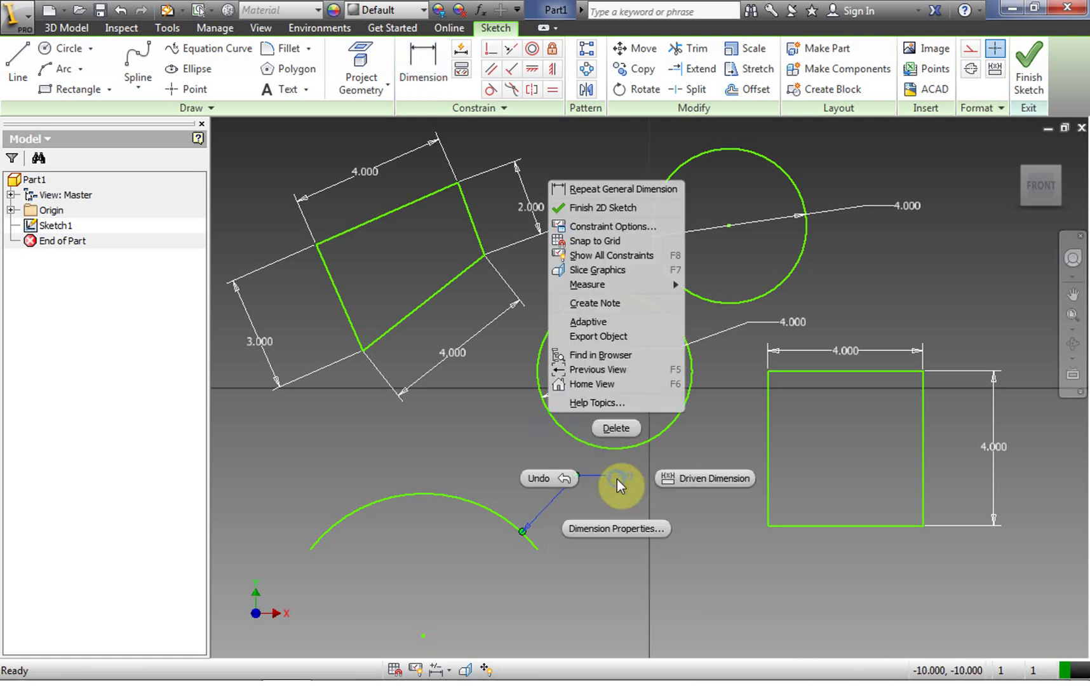
left_click(625, 430)
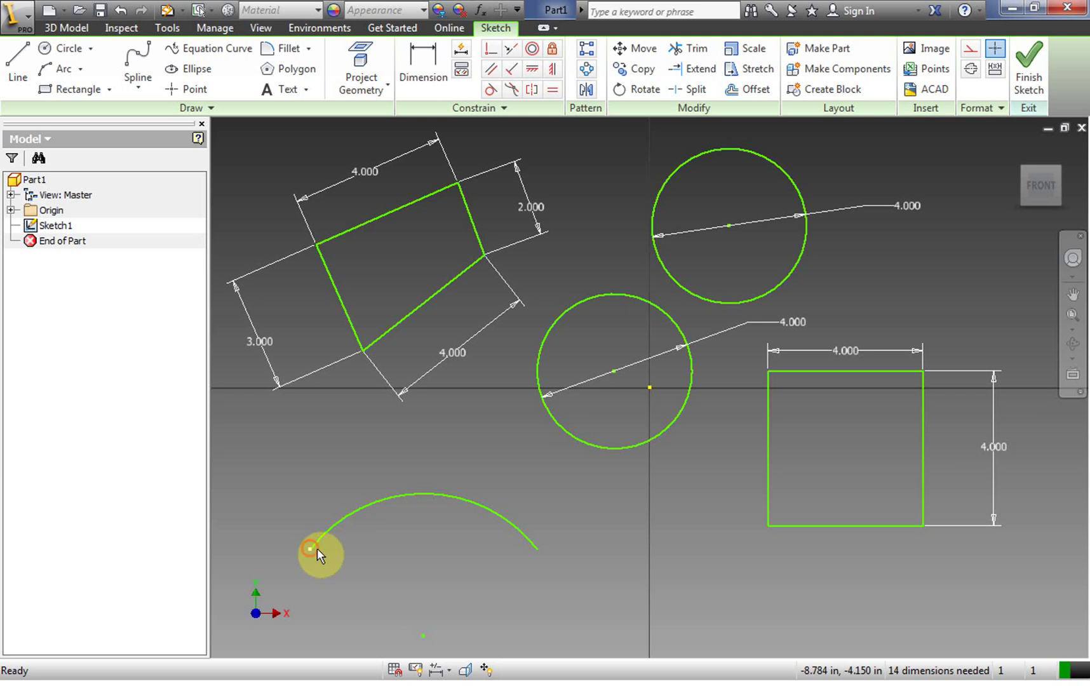
Dimension the horizontal distance between the arc's two endpoints as 4 in, placed below the arc.
left_click(416, 73)
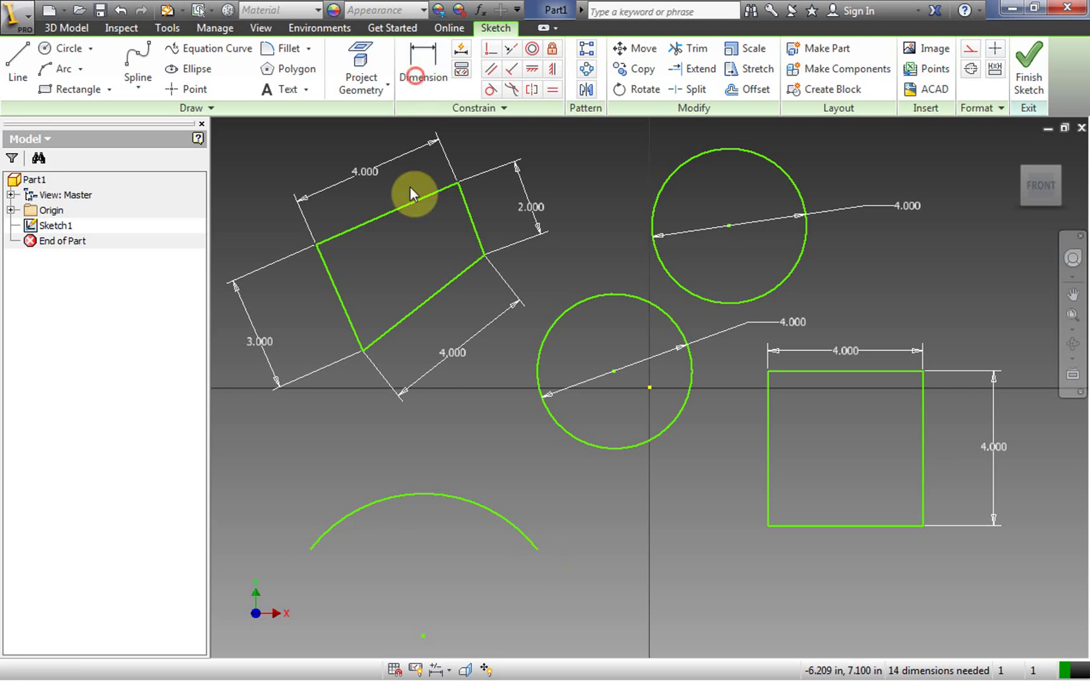
left_click(309, 548)
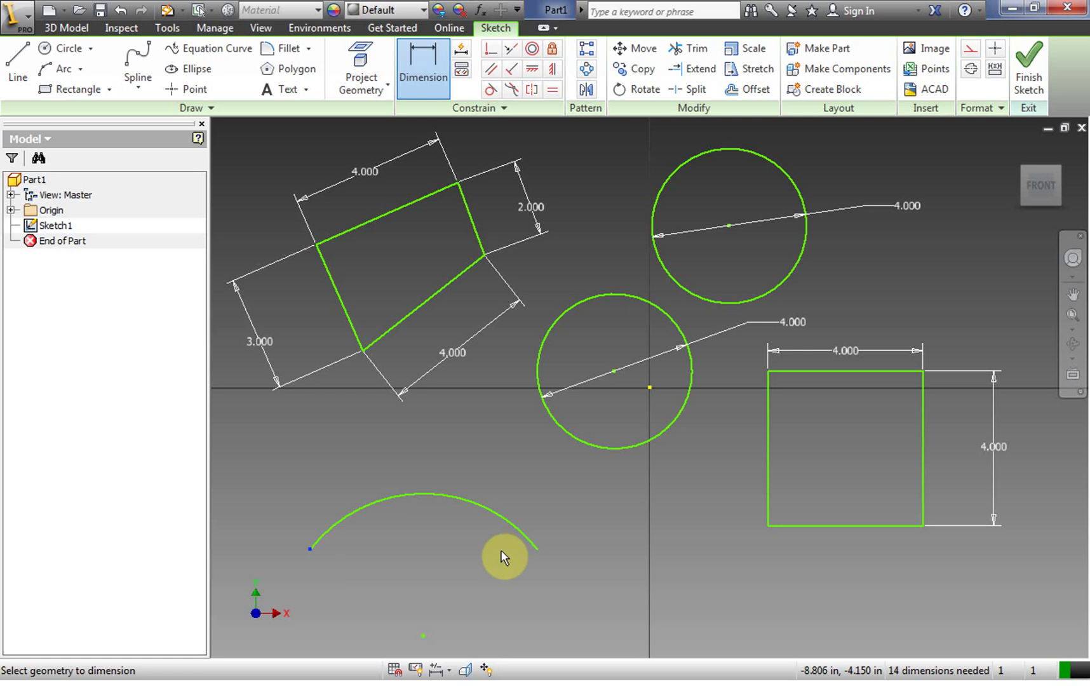
left_click(521, 559)
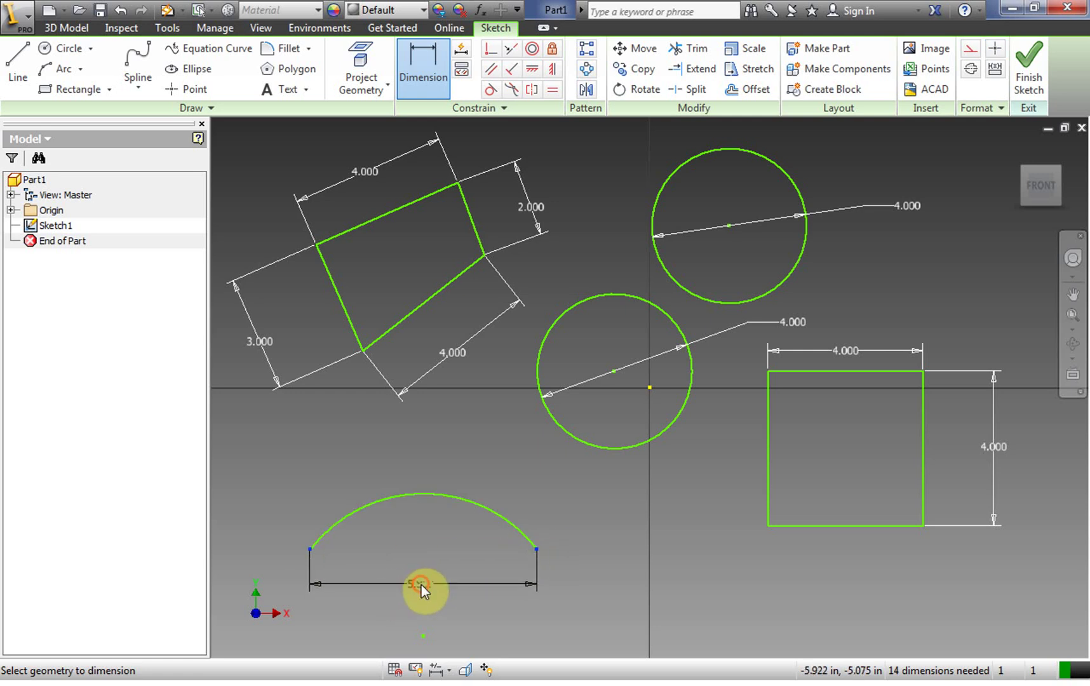
left_click(422, 585)
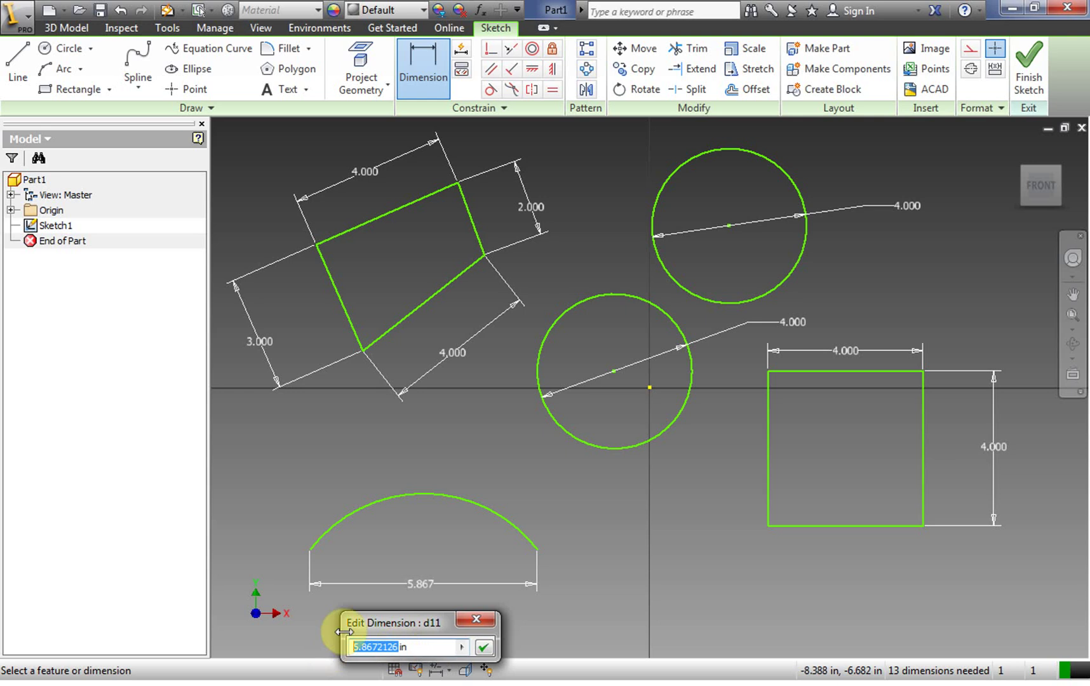
type("4 in")
left_click(484, 648)
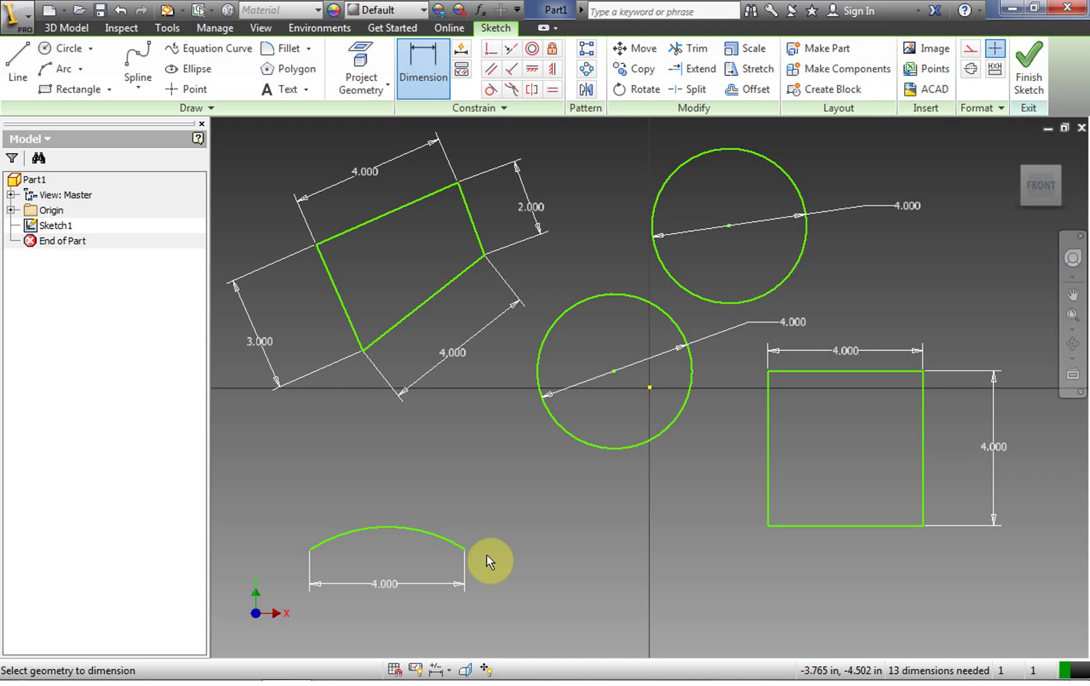
Dimension the arc's radius as 5 in, with the value placed above the arc.
left_click(394, 527)
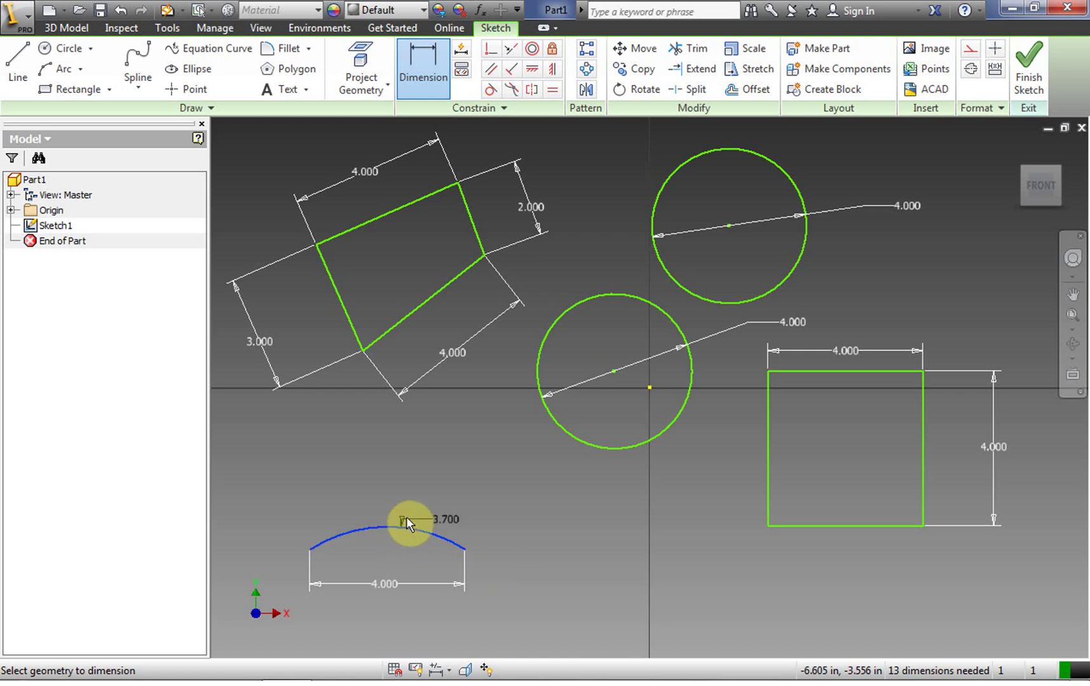
left_click(455, 494)
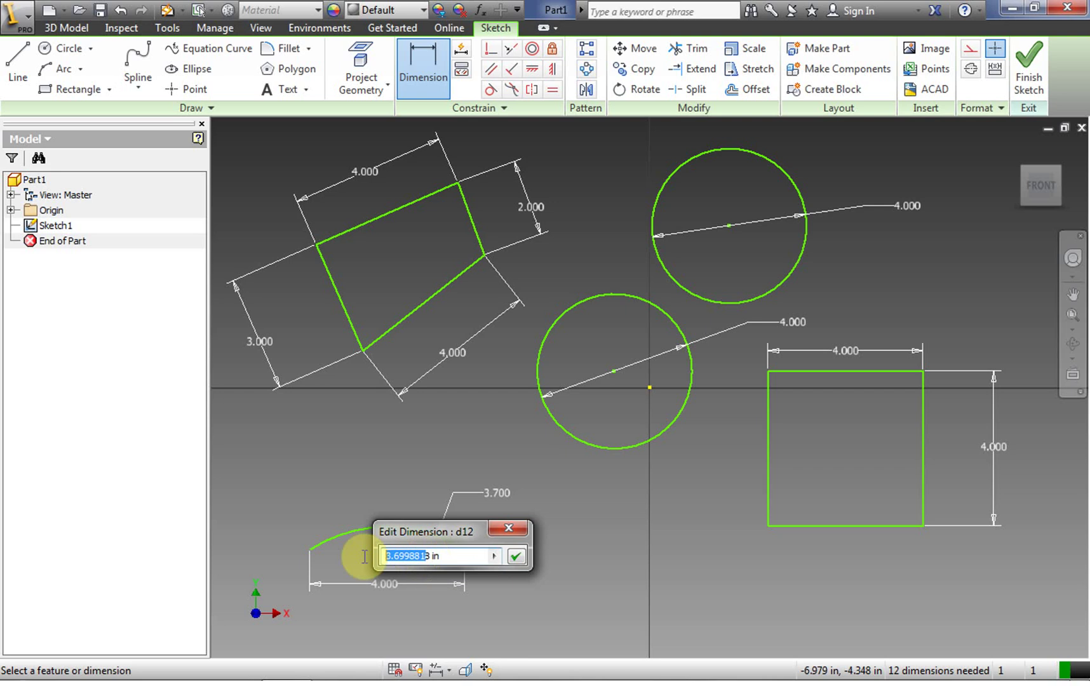
left_click(426, 556)
left_click_drag(425, 555, 358, 550)
type("5")
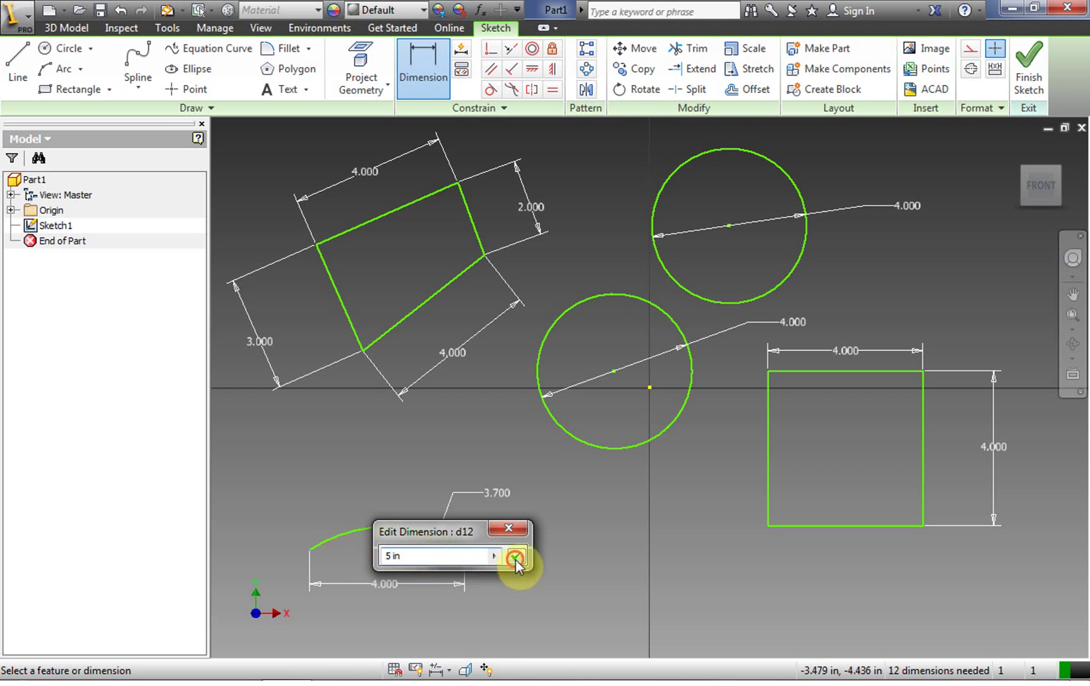
left_click(516, 557)
Change the arc's radius dimension to 4 in.
double_click(513, 504)
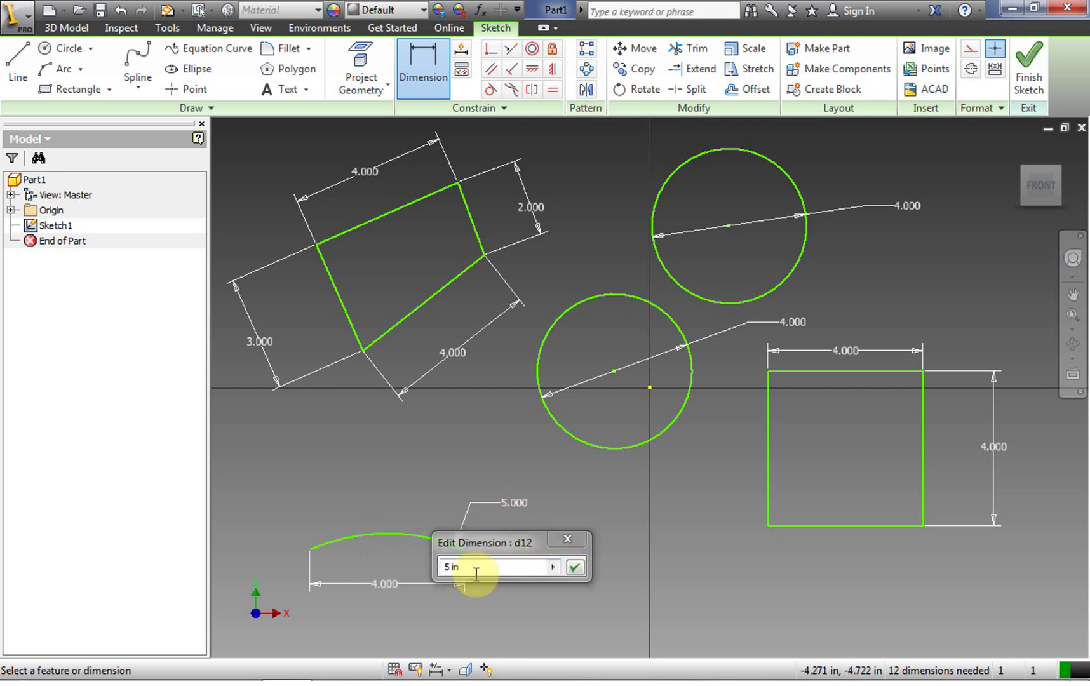
left_click_drag(450, 567, 438, 568)
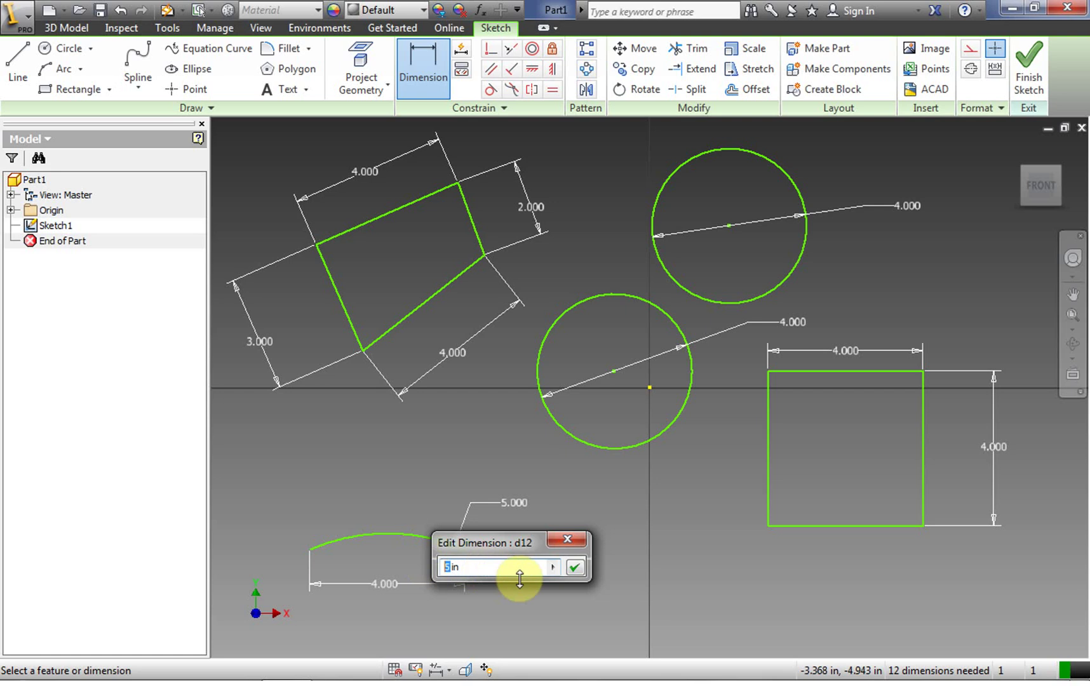
type("4")
left_click(580, 569)
Try to change the arc's radius dimension to 1 in, and cancel the edit after viewing the full error report.
double_click(499, 495)
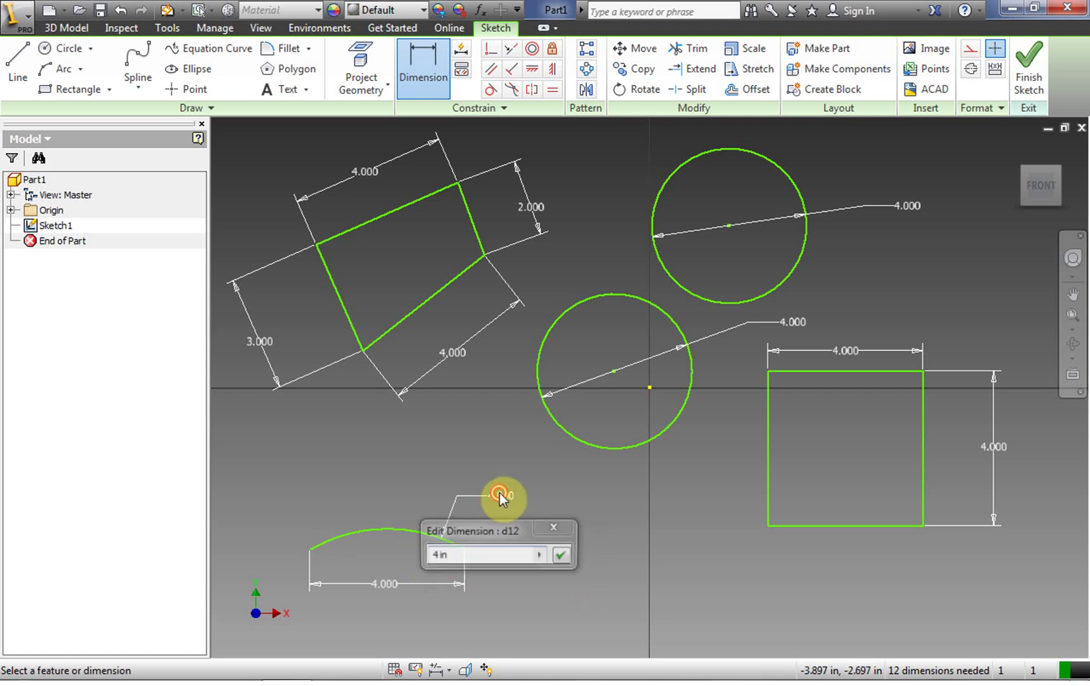
left_click(447, 558)
double_click(434, 556)
type("1")
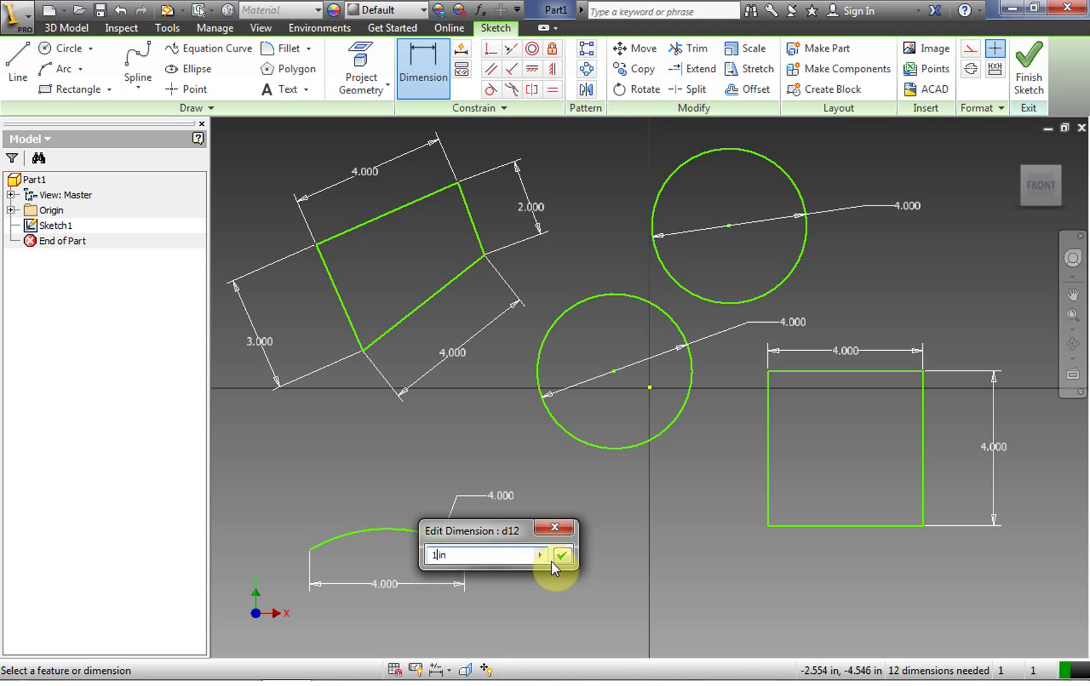
left_click(559, 554)
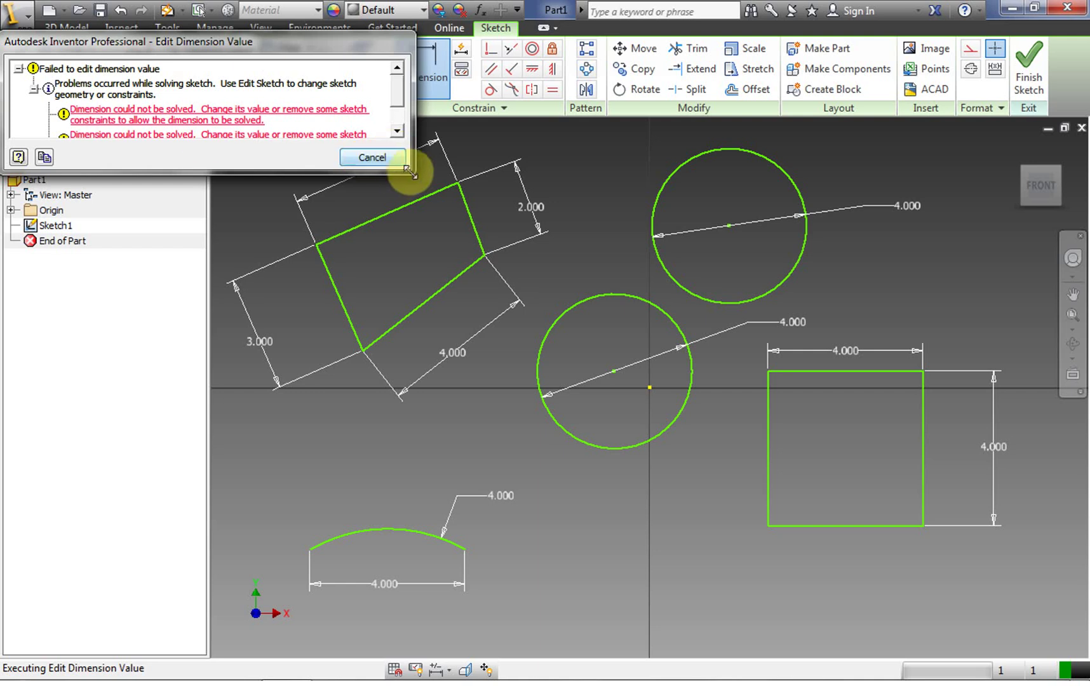
left_click_drag(413, 177, 481, 302)
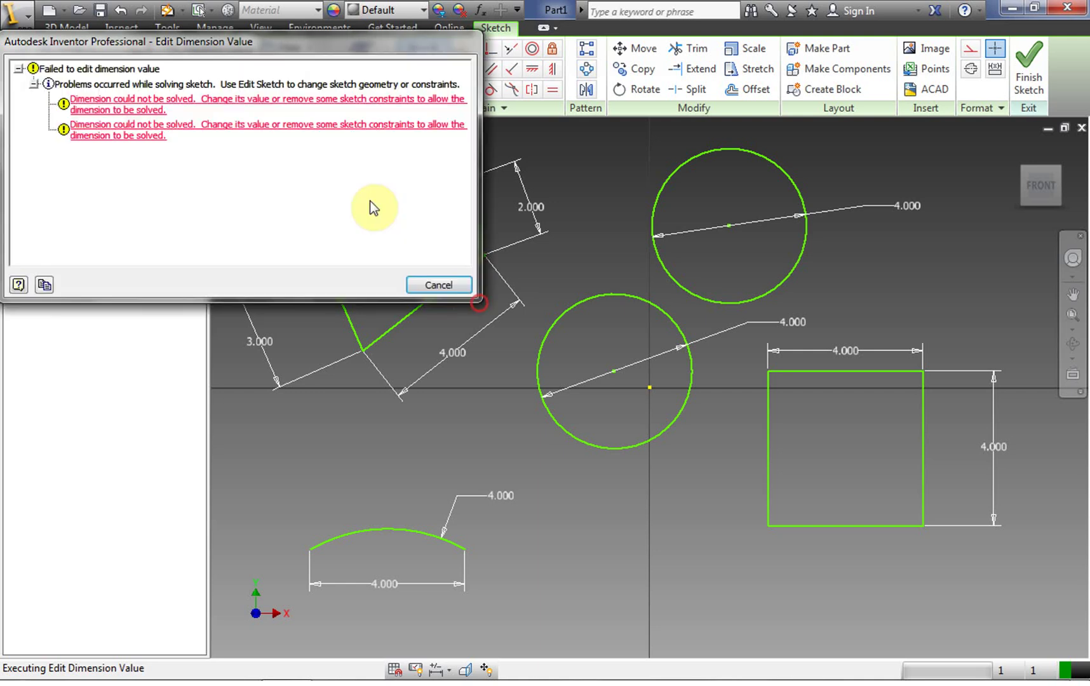
left_click(440, 285)
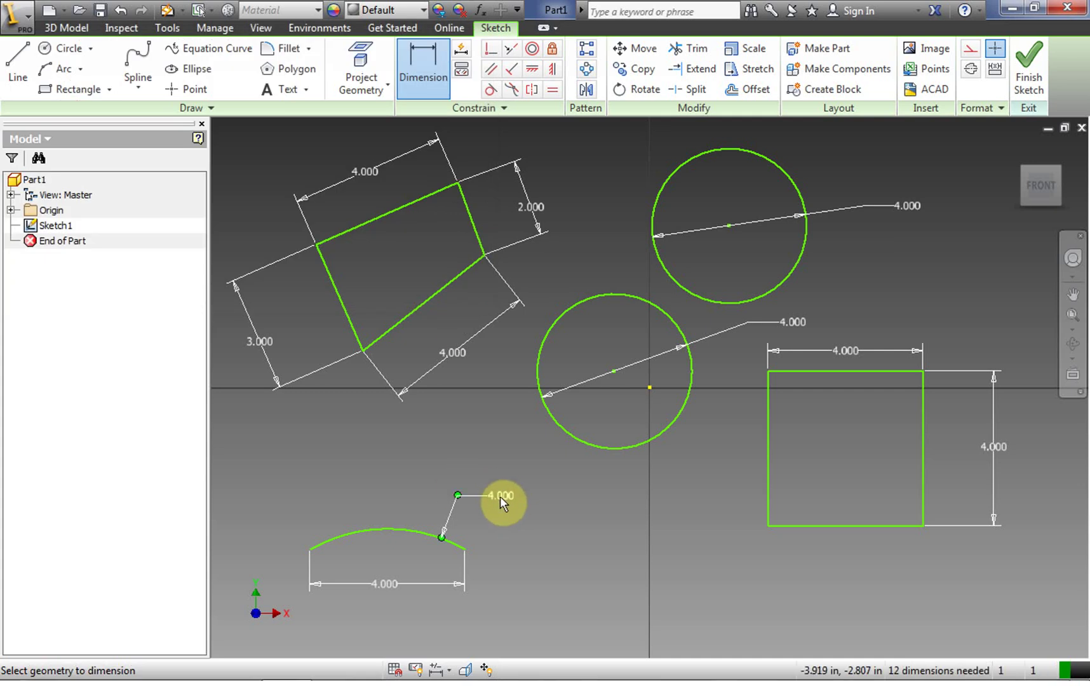